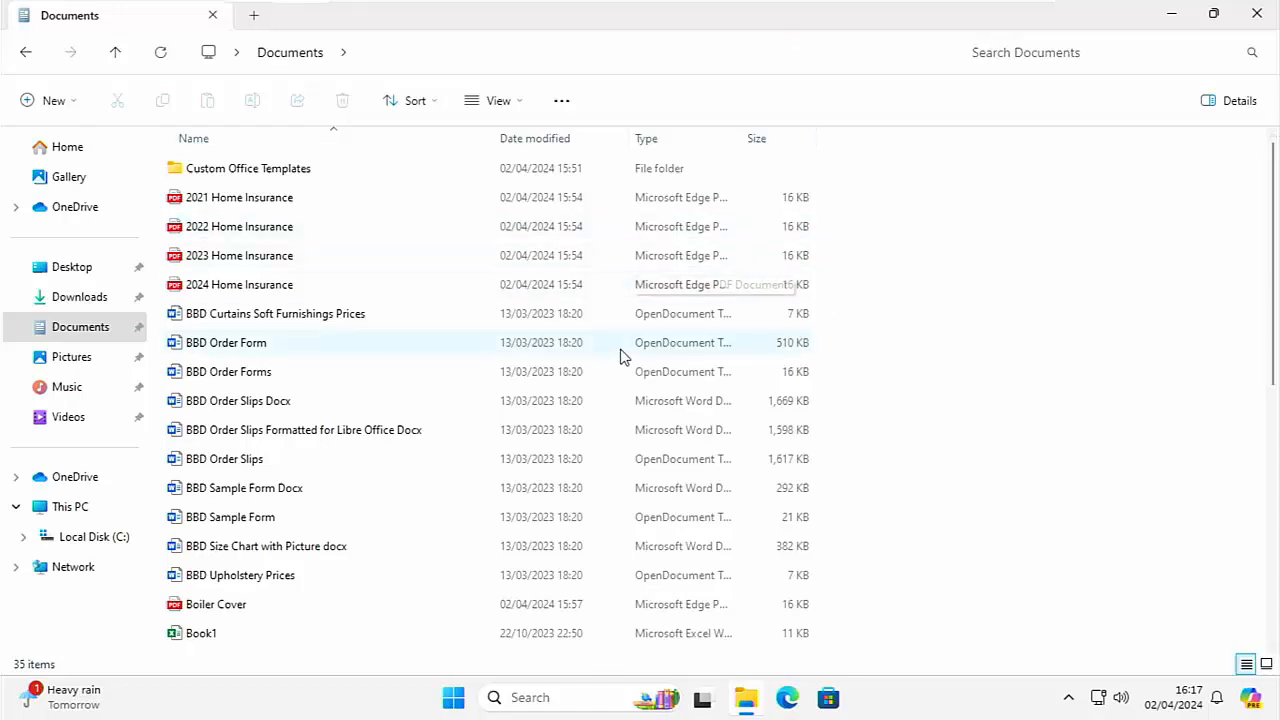
- Look through the whole list of files stored in the Documents folder
{"action": "scroll", "coordinate": [626, 352], "scroll_direction": "down", "scroll_amount": 1}
{"action": "scroll", "coordinate": [628, 354], "scroll_direction": "down", "scroll_amount": 5}
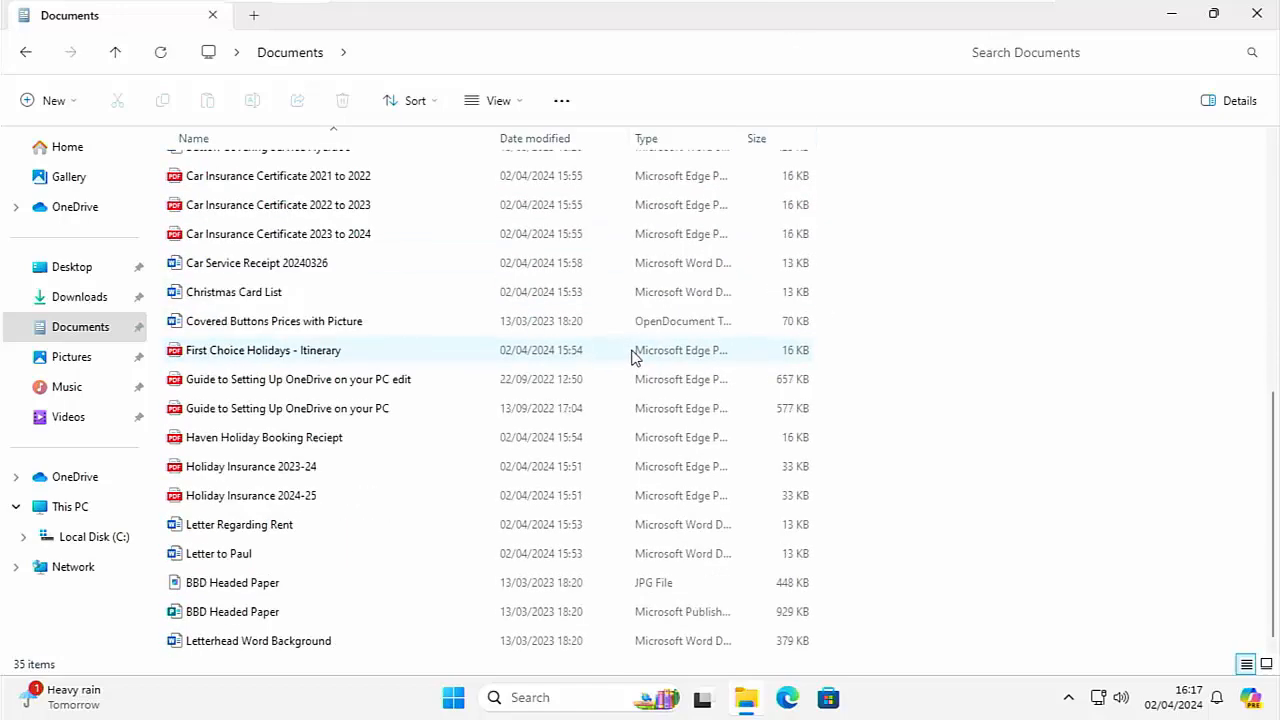
{"action": "scroll", "coordinate": [633, 357], "scroll_direction": "up", "scroll_amount": 6}
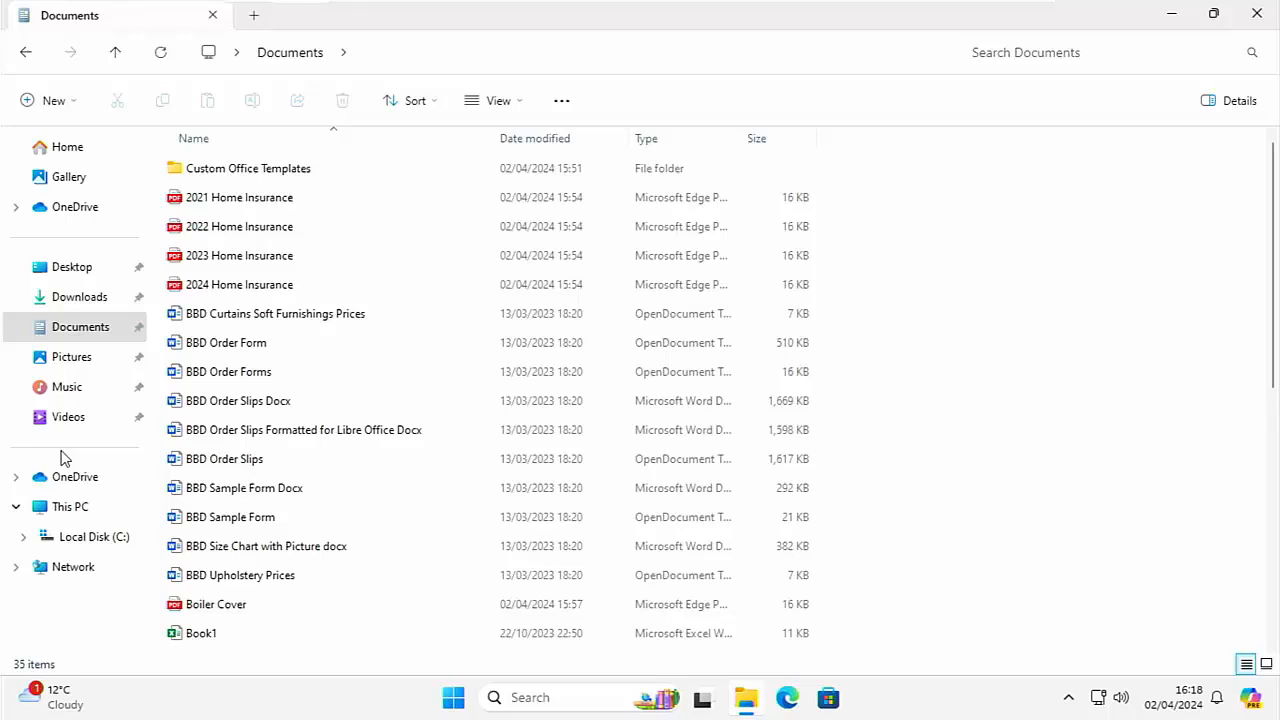
{"action": "scroll", "coordinate": [612, 268], "scroll_direction": "down", "scroll_amount": 6}
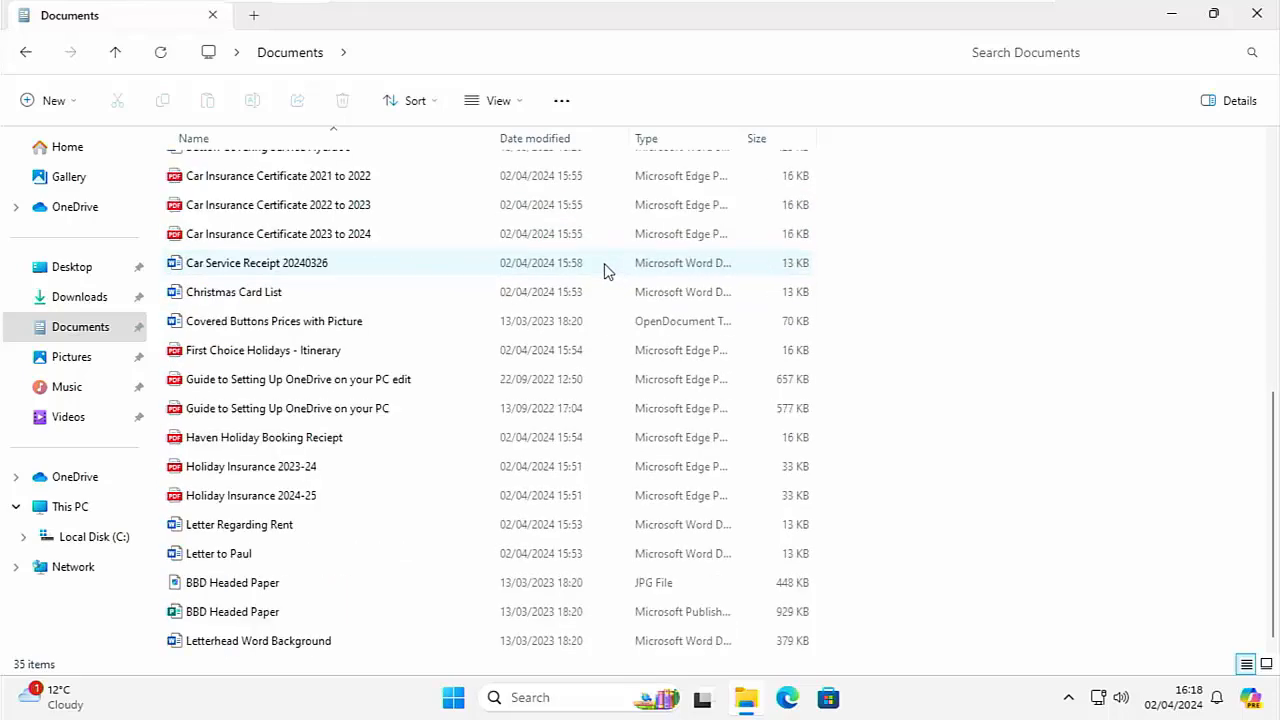
{"action": "scroll", "coordinate": [607, 270], "scroll_direction": "up", "scroll_amount": 6}
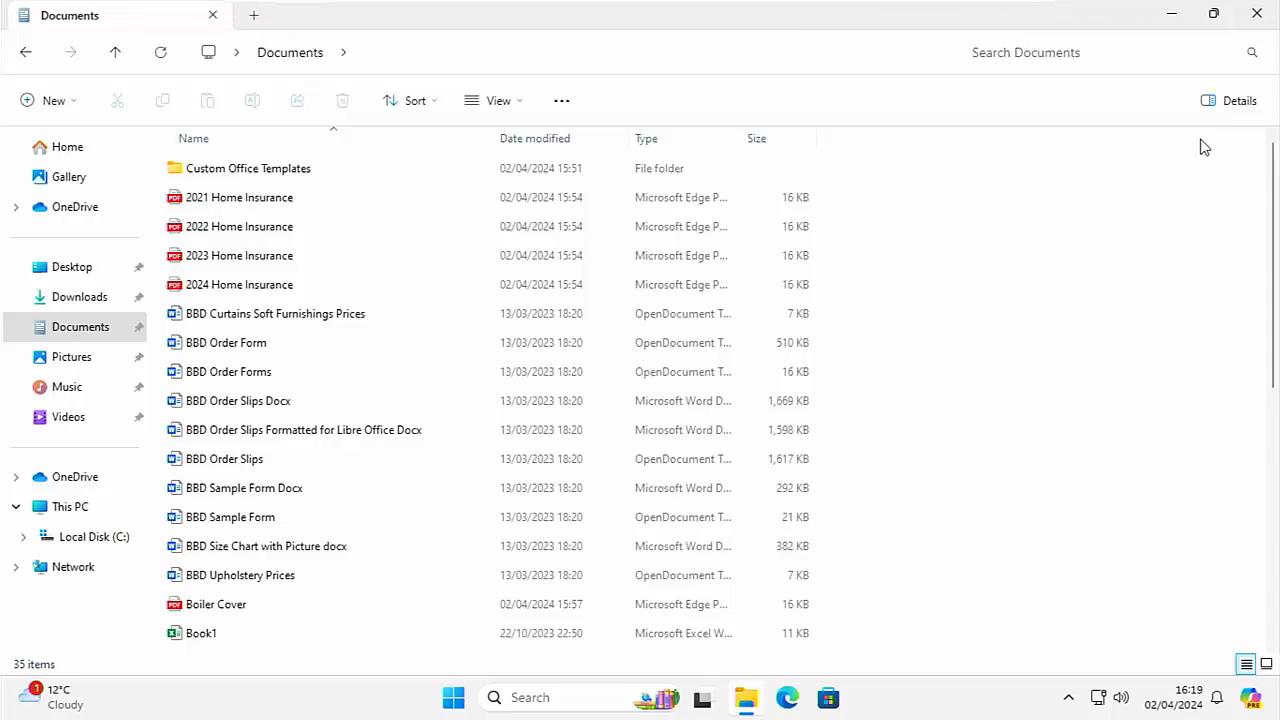
- Close the Documents window, then reopen File Explorer and go to the Documents folder
{"action": "left_click", "coordinate": [1256, 22]}
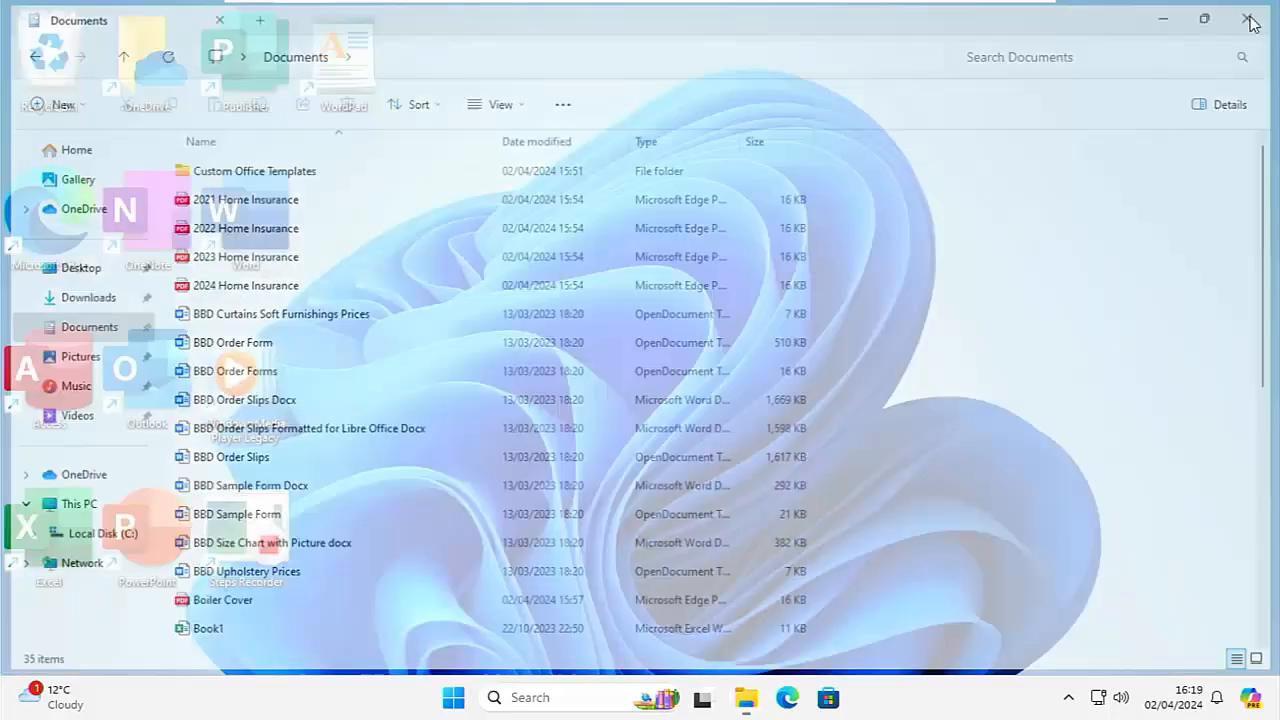
{"action": "left_click", "coordinate": [754, 700]}
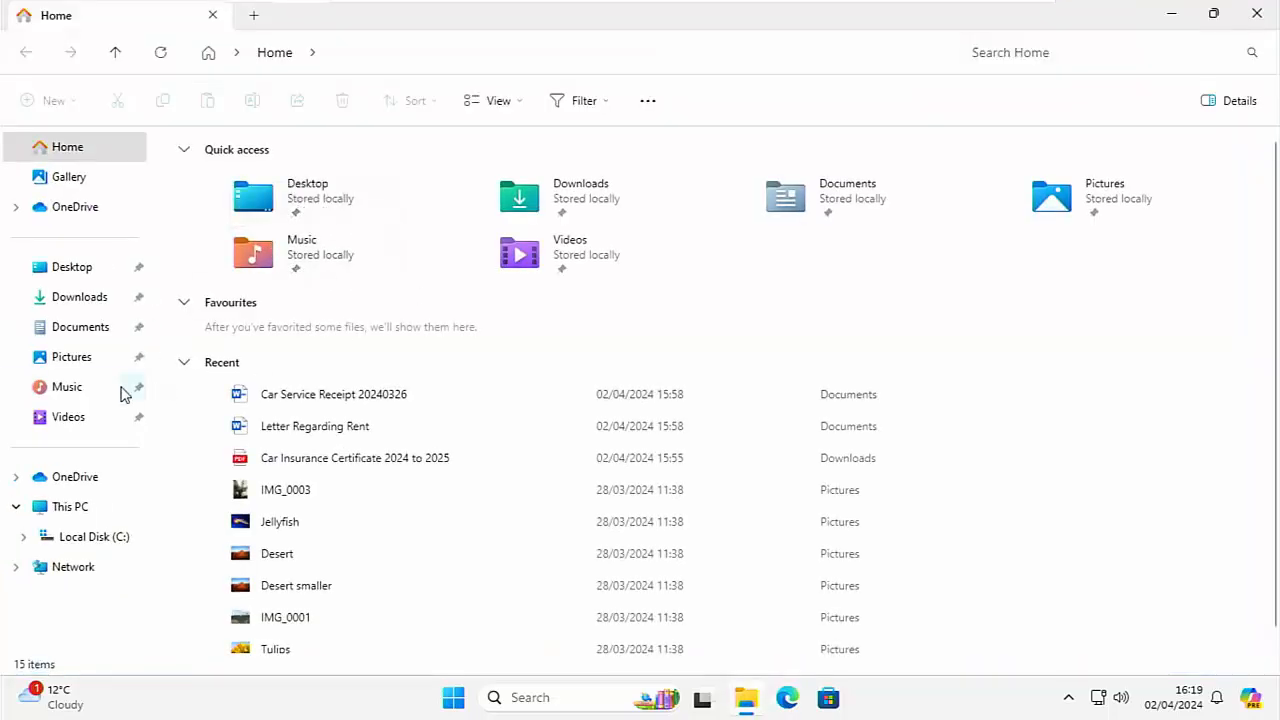
{"action": "left_click", "coordinate": [72, 336]}
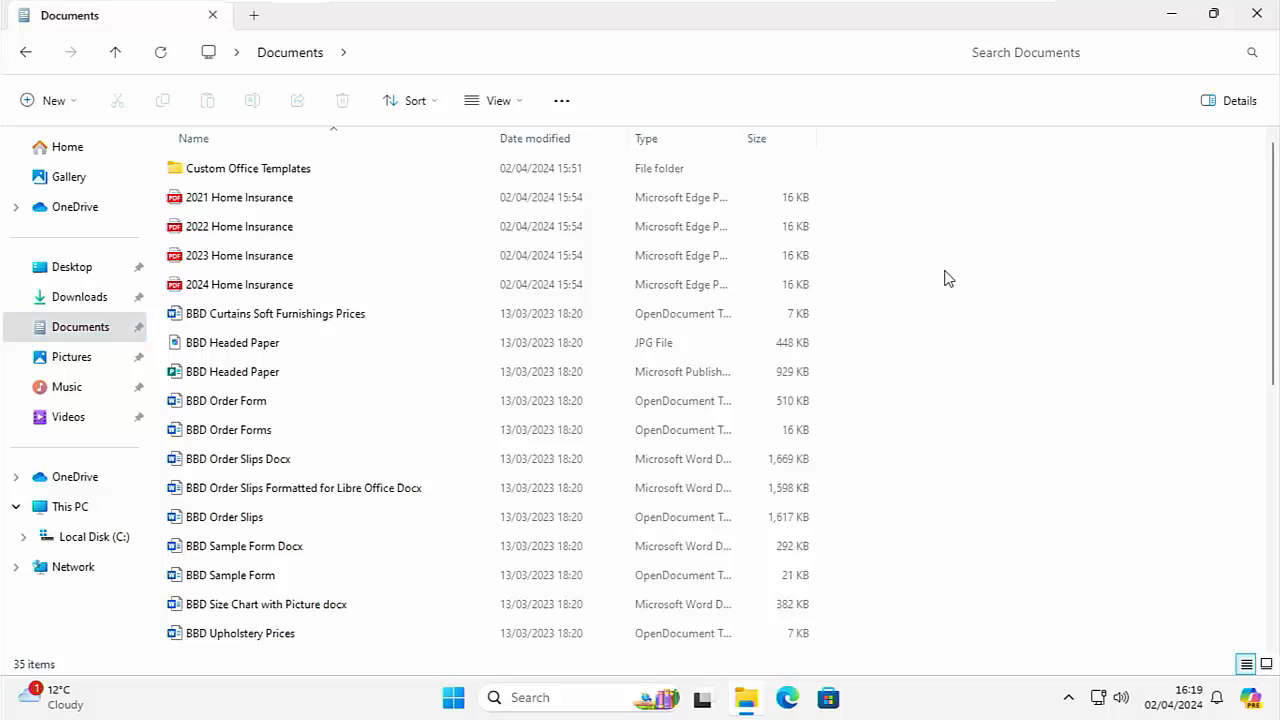
- Create a new folder named Home Insurance in the Documents folder
{"action": "right_click", "coordinate": [948, 278]}
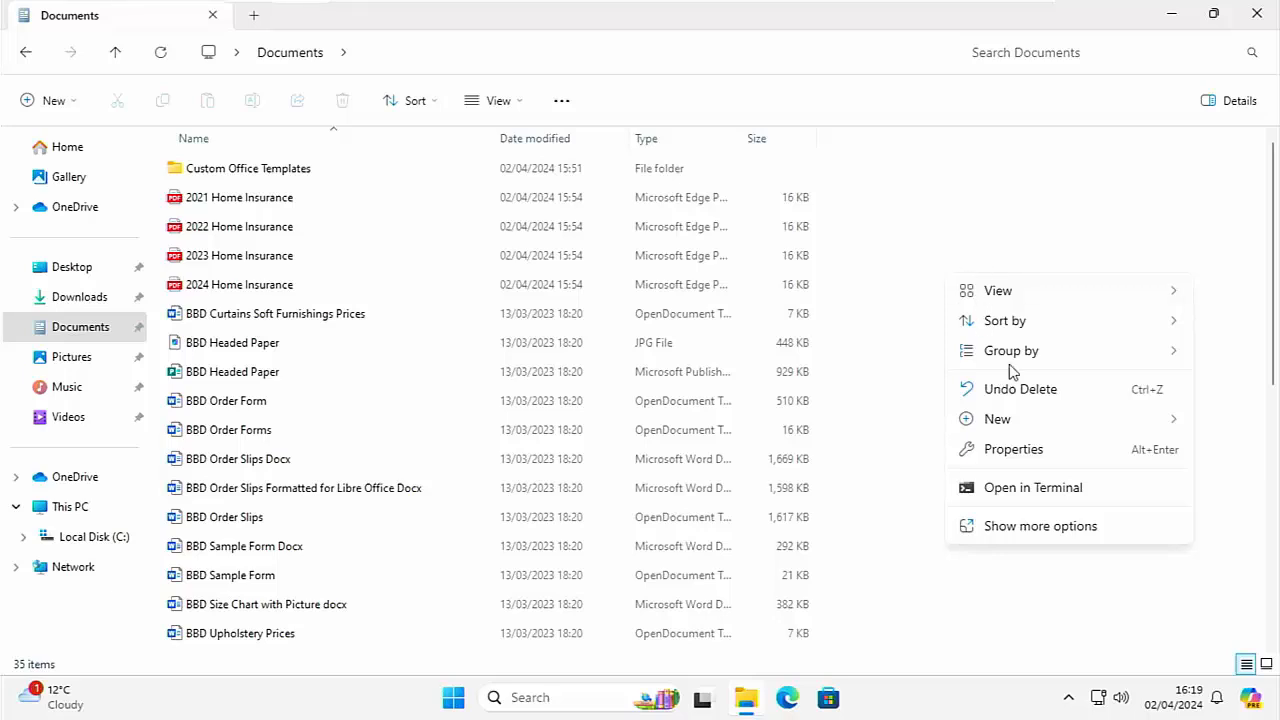
{"action": "mouse_move", "coordinate": [1015, 430]}
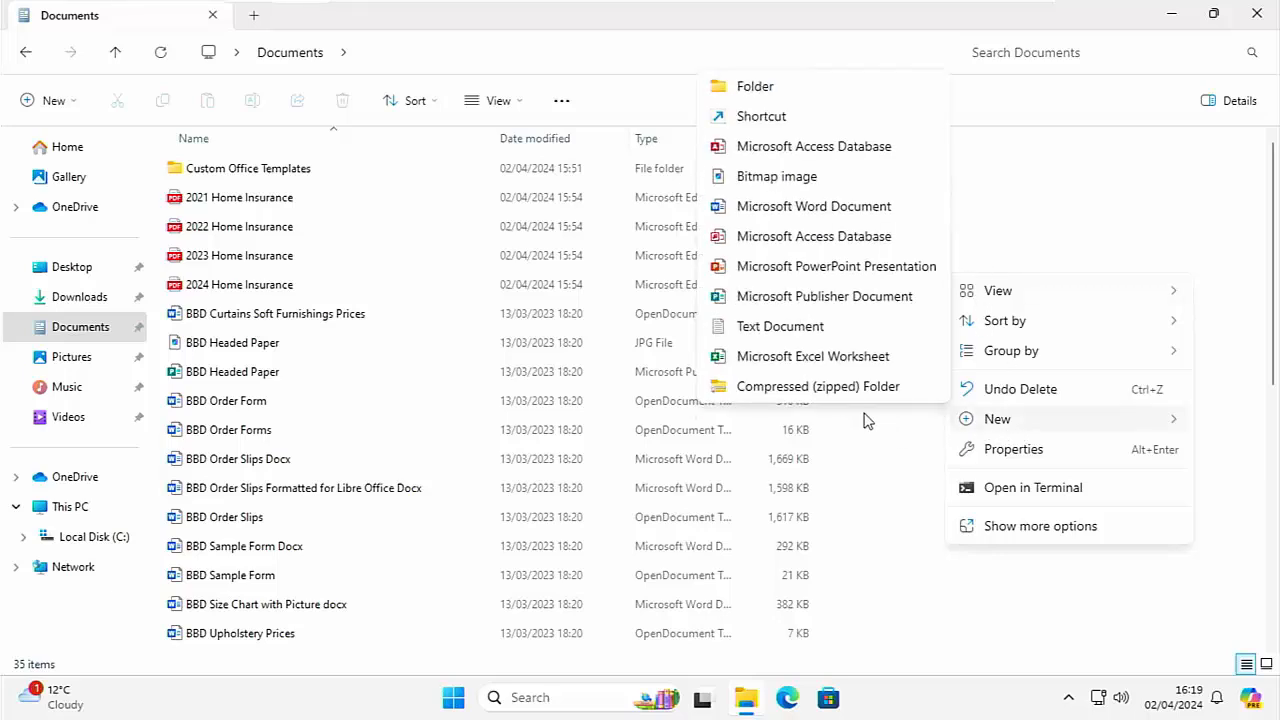
{"action": "left_click", "coordinate": [789, 94]}
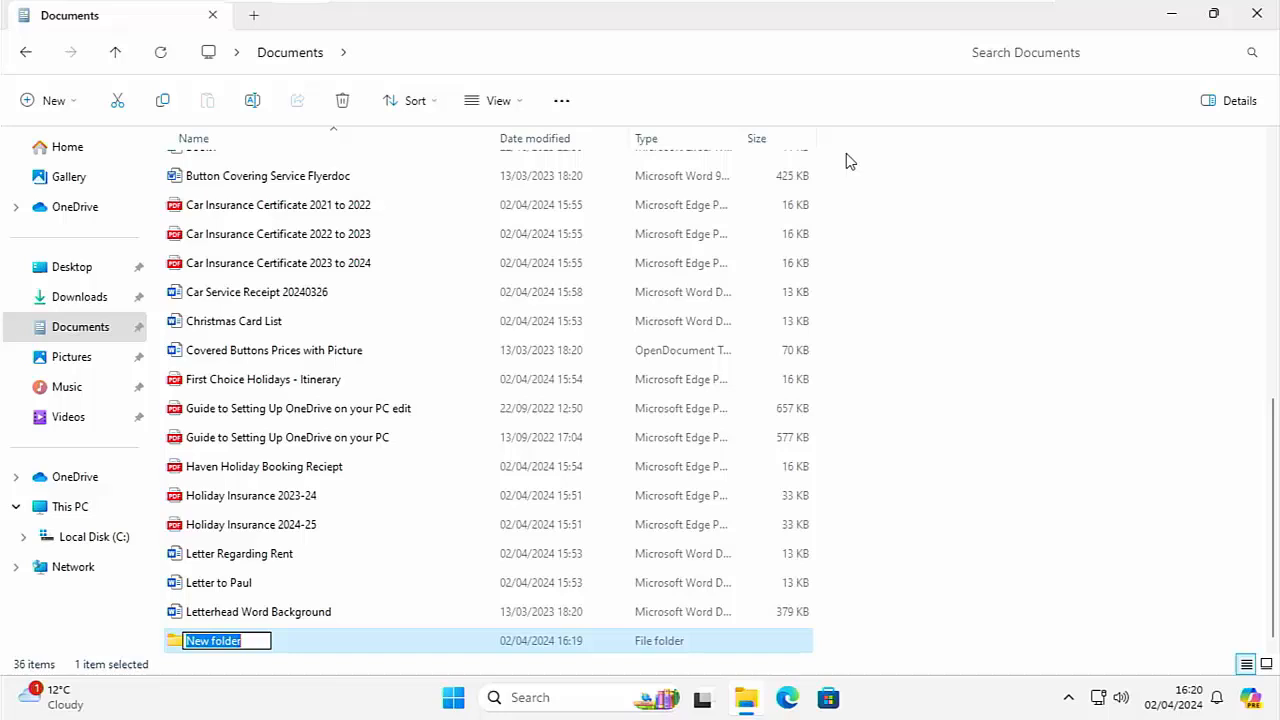
{"action": "type", "text": "Home"}
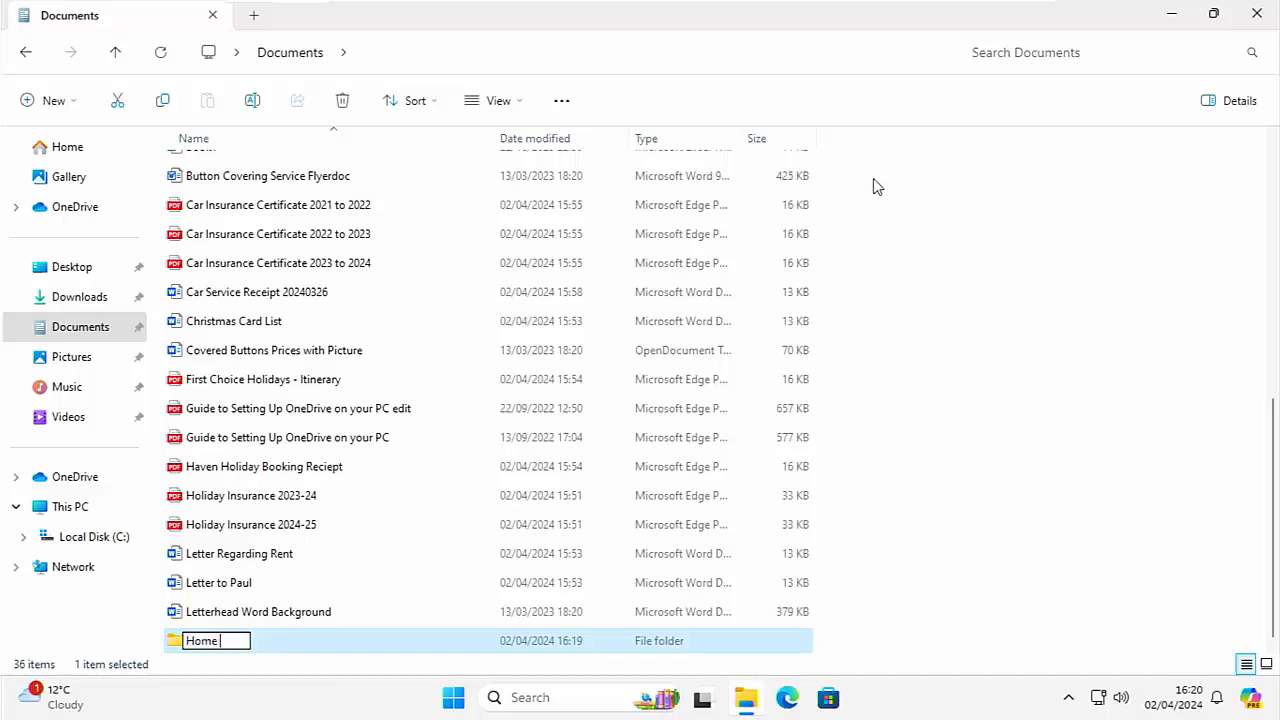
{"action": "type", "text": " Insurance"}
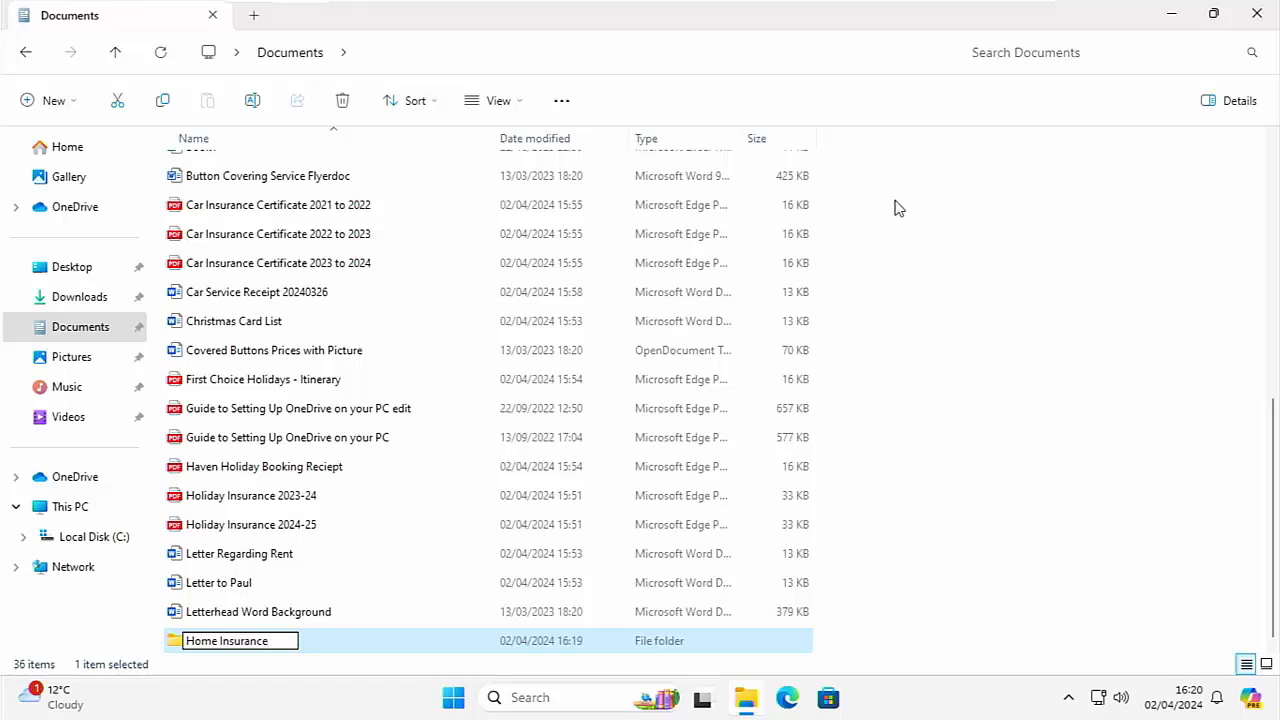
{"action": "key", "text": "Return"}
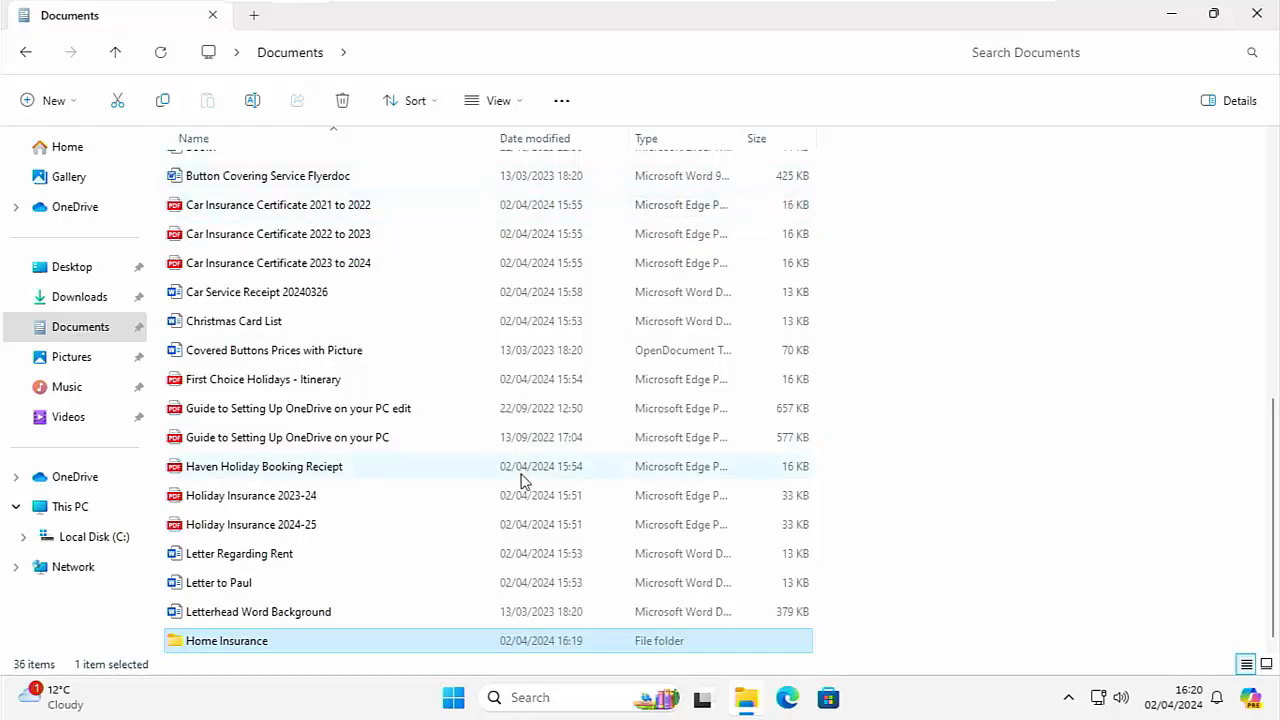
- Select the 2021, 2022, 2023 and 2024 Home Insurance PDFs in Documents and cut them
{"action": "scroll", "coordinate": [520, 480], "scroll_direction": "up", "scroll_amount": 6}
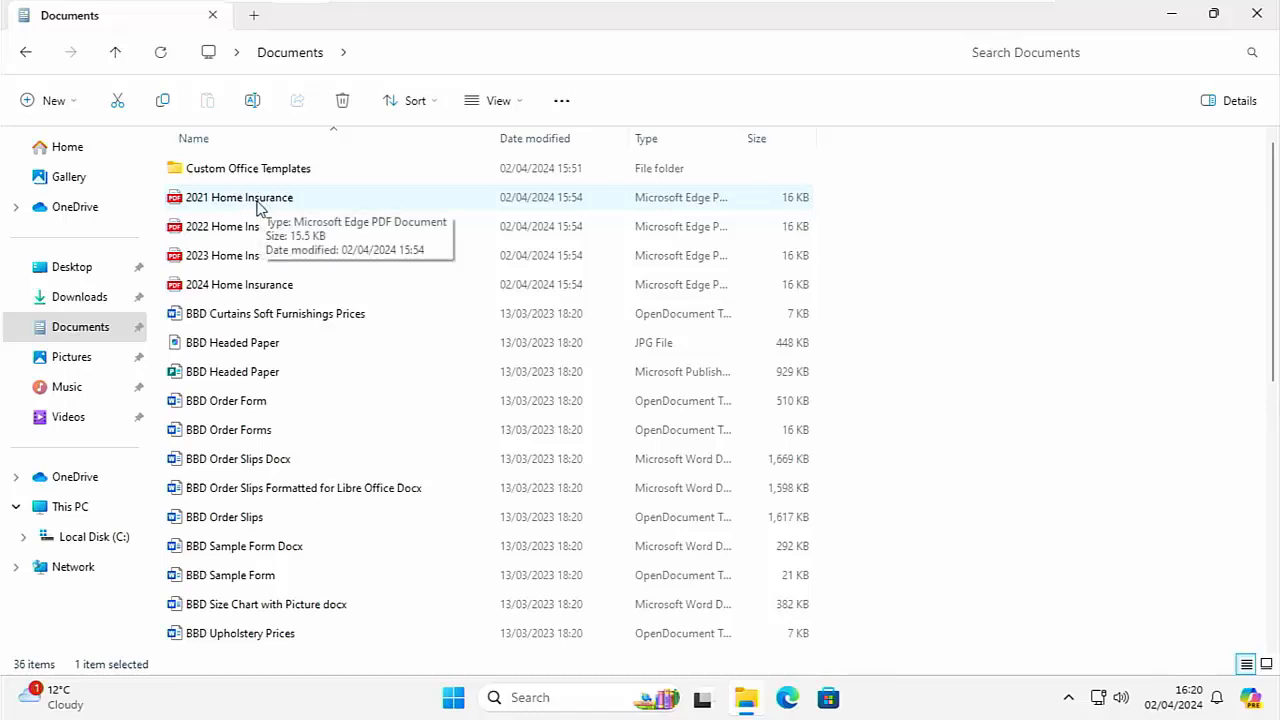
{"action": "mouse_move", "coordinate": [245, 257]}
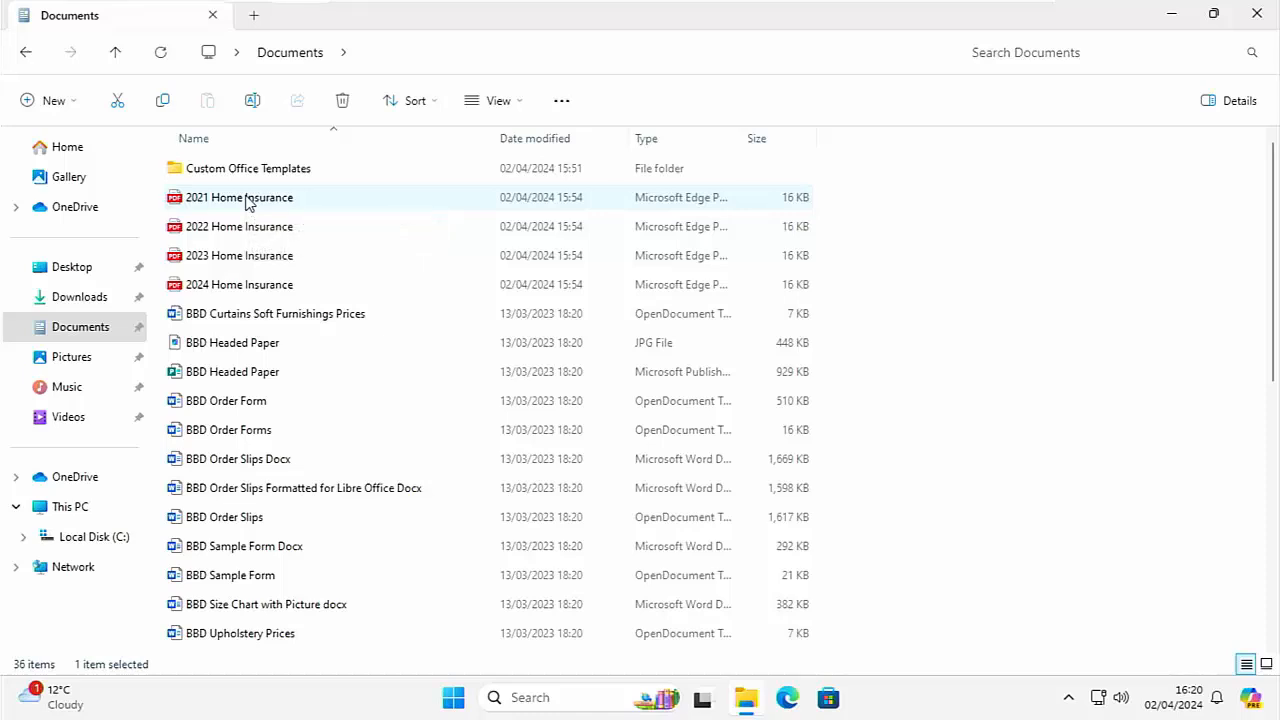
{"action": "left_click", "coordinate": [249, 201], "text": "ctrl"}
{"action": "left_click", "coordinate": [275, 237], "text": "shift"}
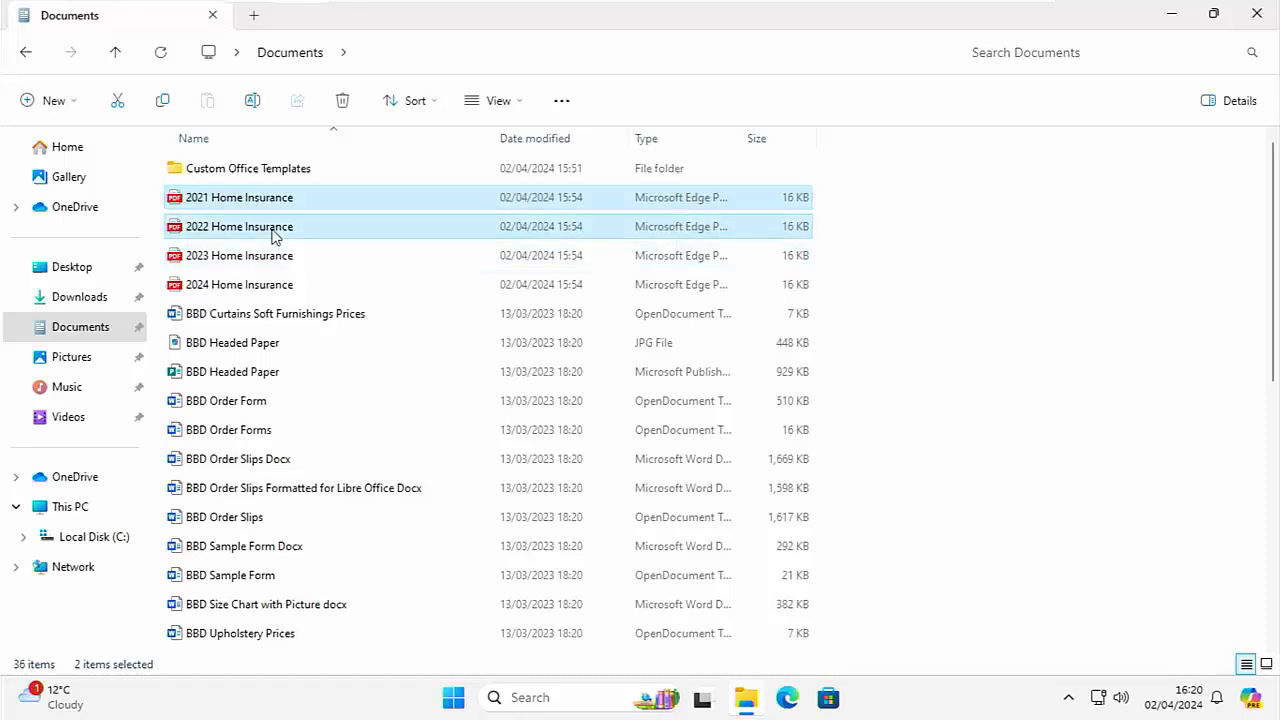
{"action": "left_click", "coordinate": [281, 260], "text": "shift"}
{"action": "left_click", "coordinate": [285, 283], "text": "shift"}
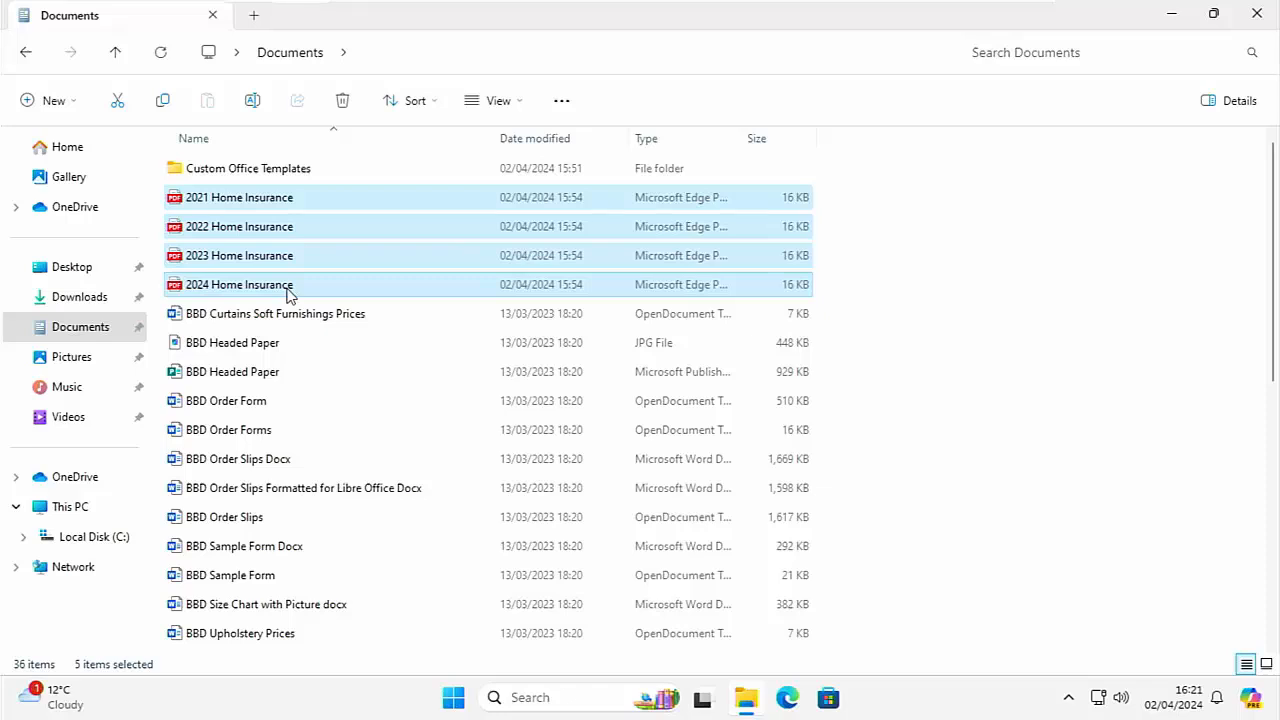
{"action": "right_click", "coordinate": [287, 292]}
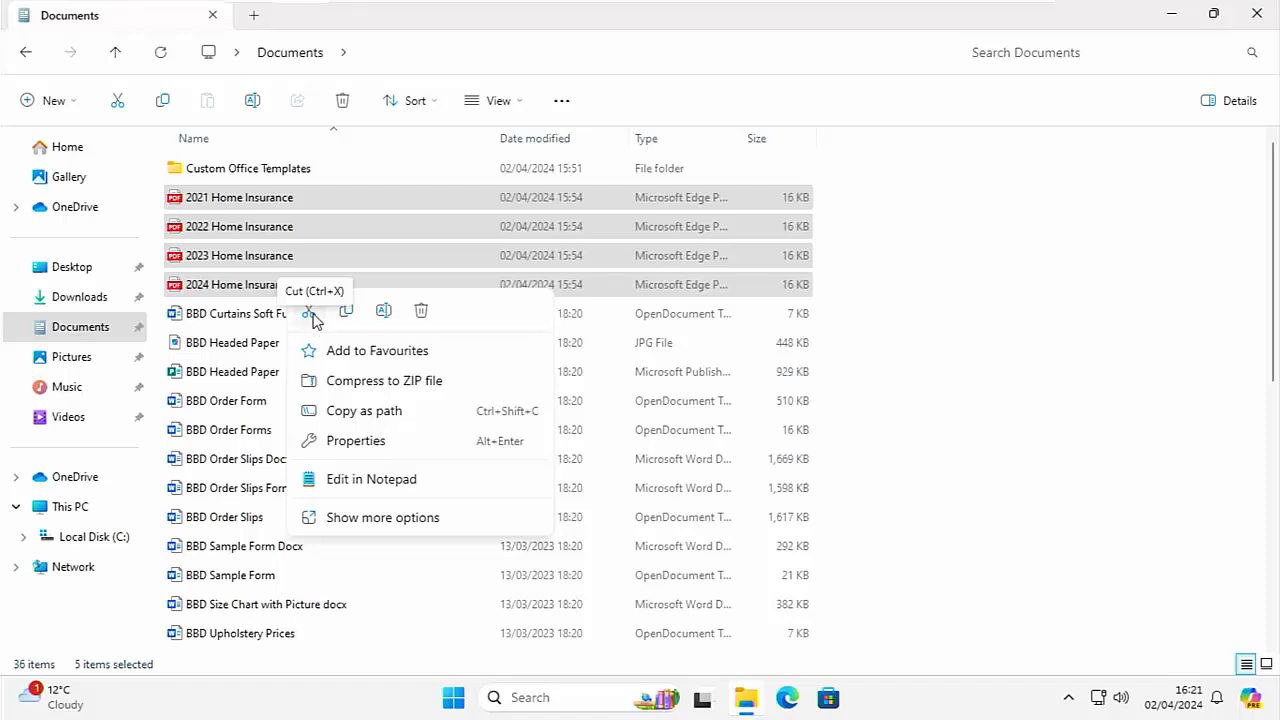
{"action": "left_click", "coordinate": [386, 518]}
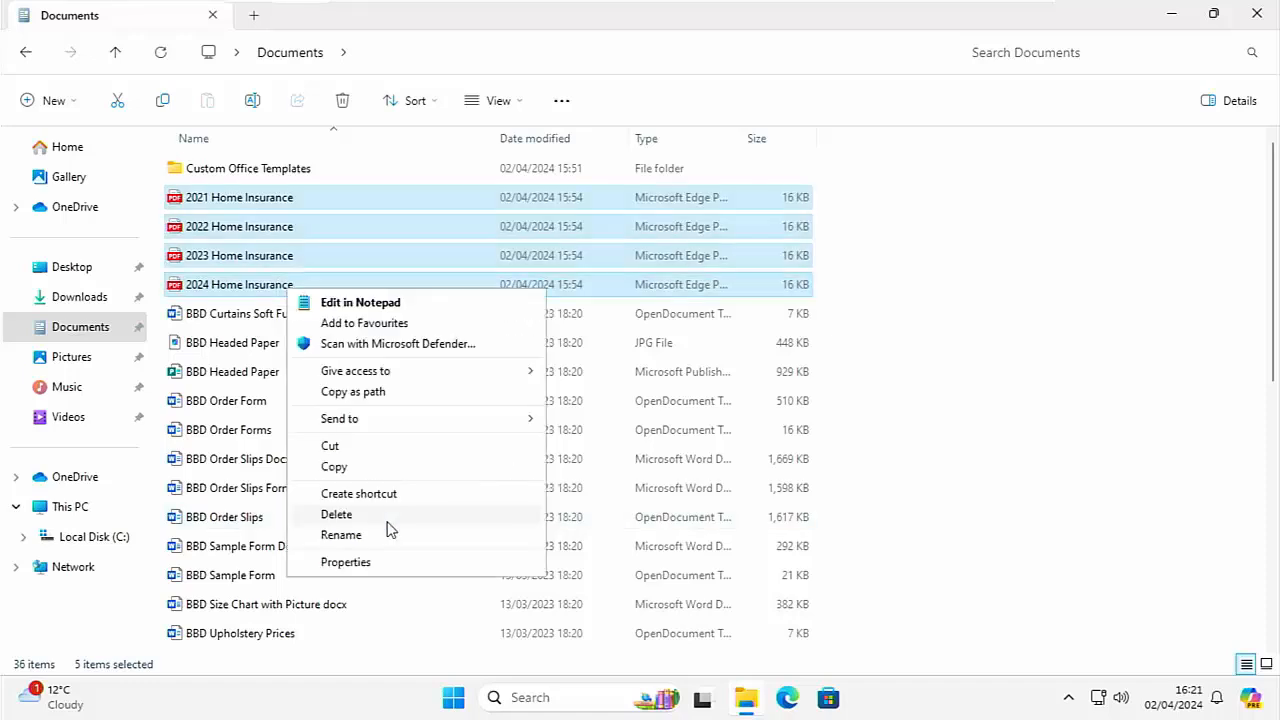
{"action": "left_click", "coordinate": [351, 452]}
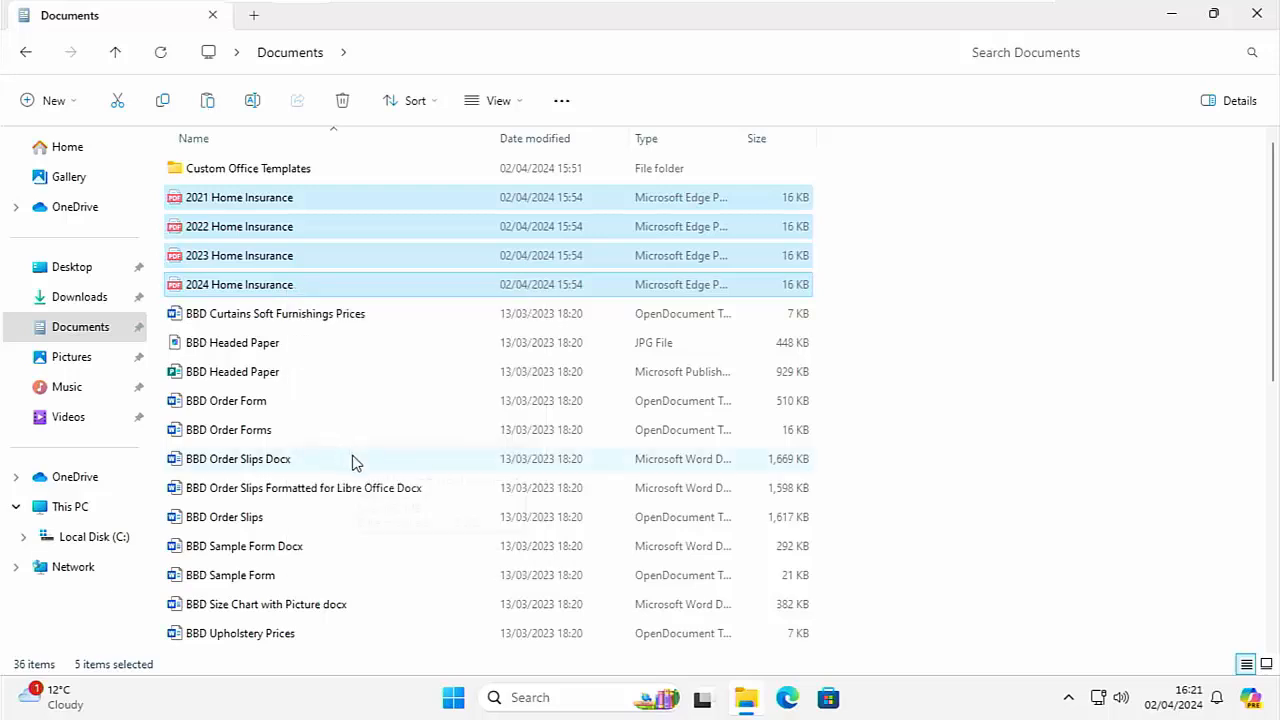
- Paste the cut PDFs into the Home Insurance folder and return to Documents
{"action": "scroll", "coordinate": [351, 463], "scroll_direction": "down", "scroll_amount": 6}
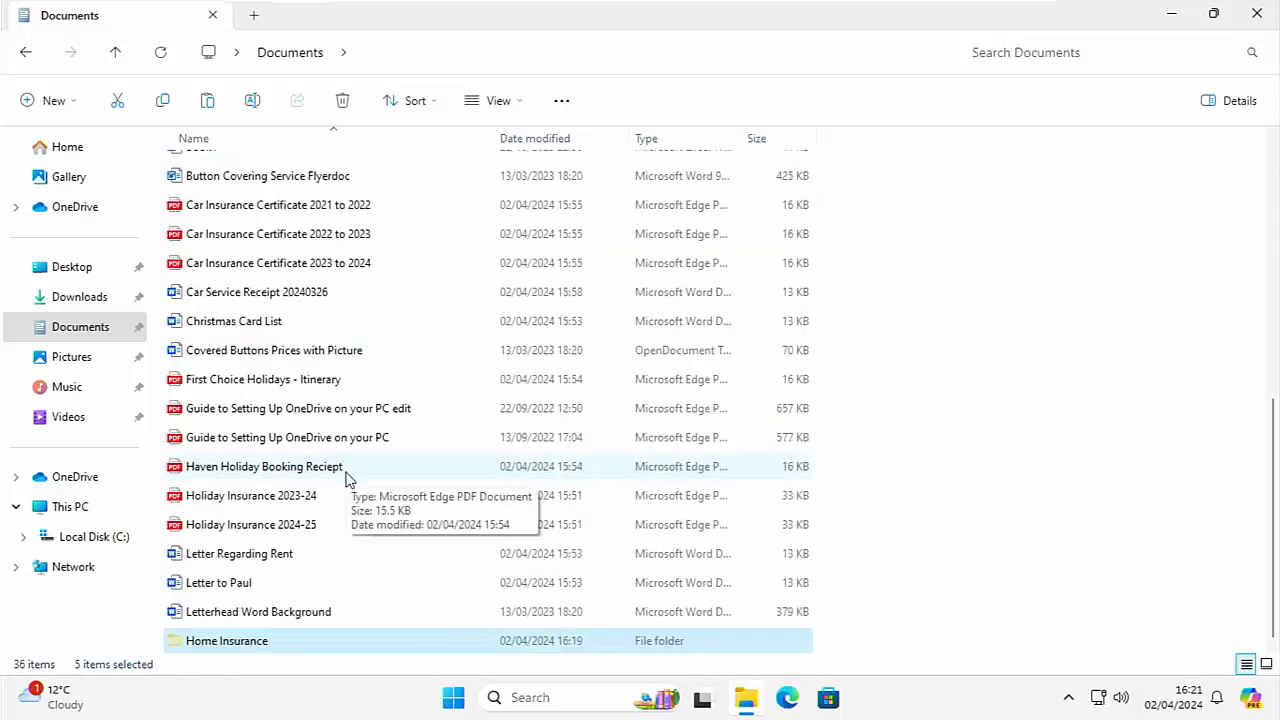
{"action": "double_click", "coordinate": [183, 644]}
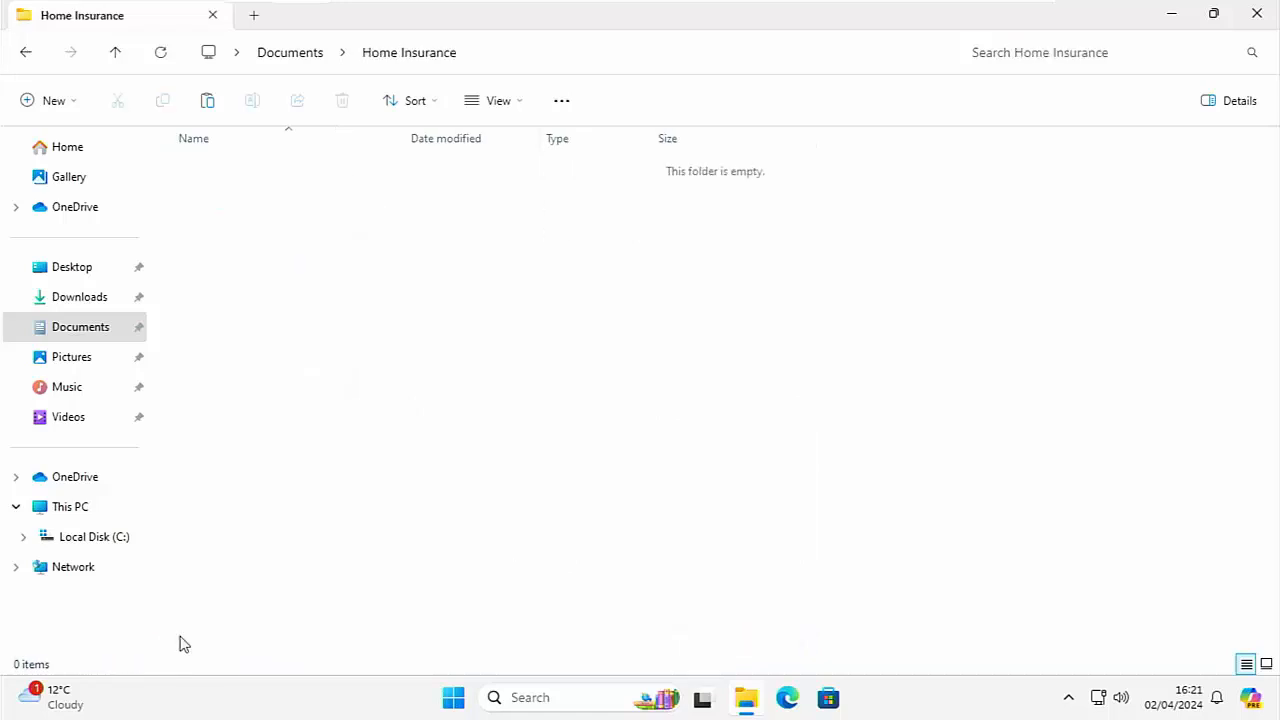
{"action": "right_click", "coordinate": [548, 241]}
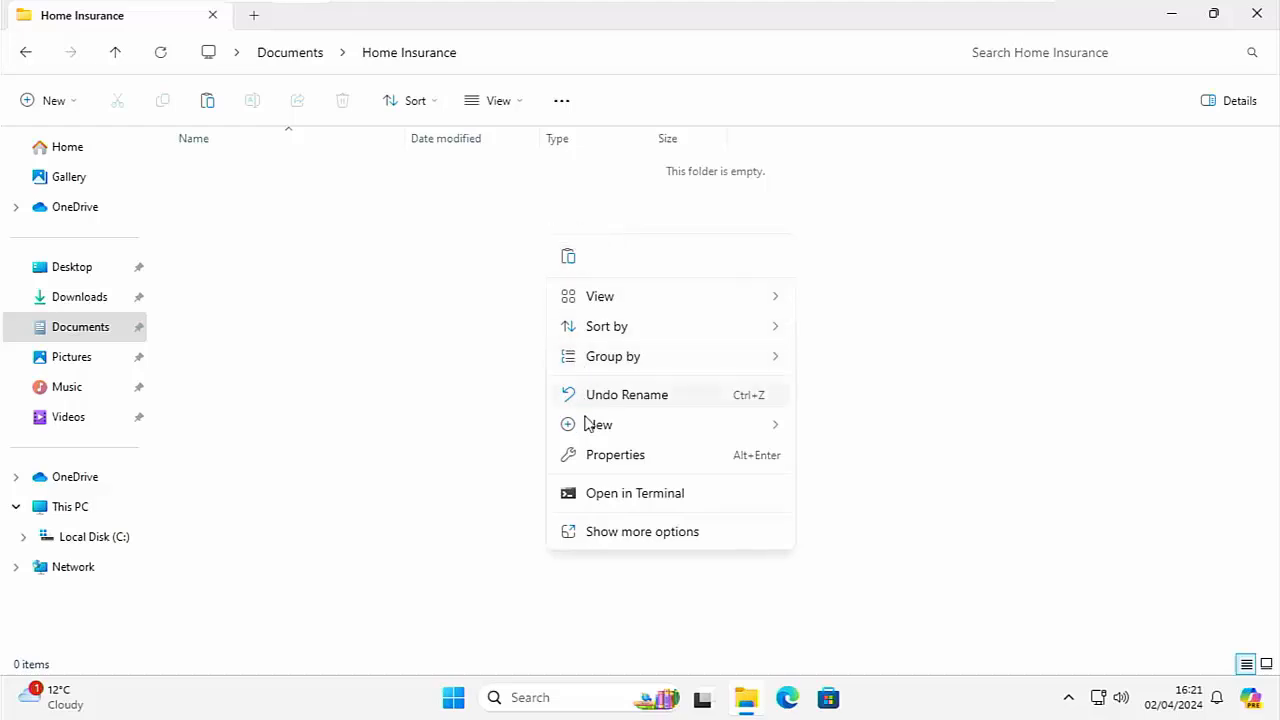
{"action": "left_click", "coordinate": [602, 538]}
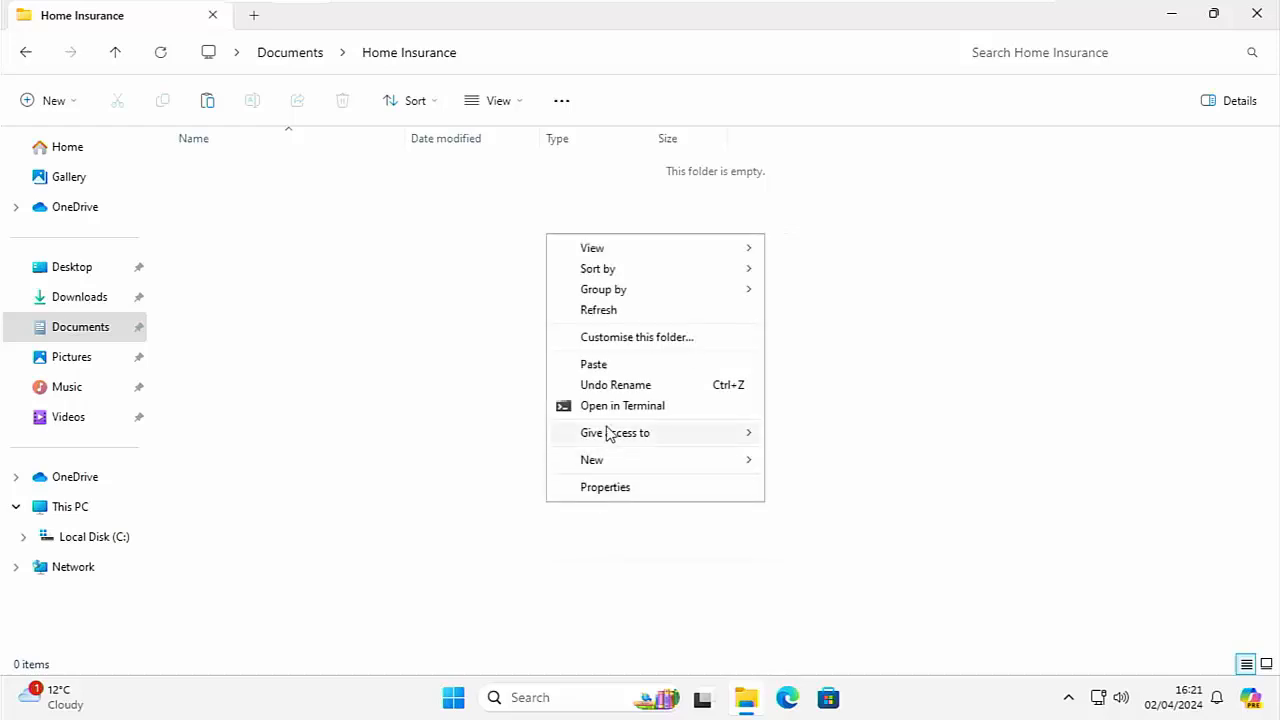
{"action": "left_click", "coordinate": [594, 364]}
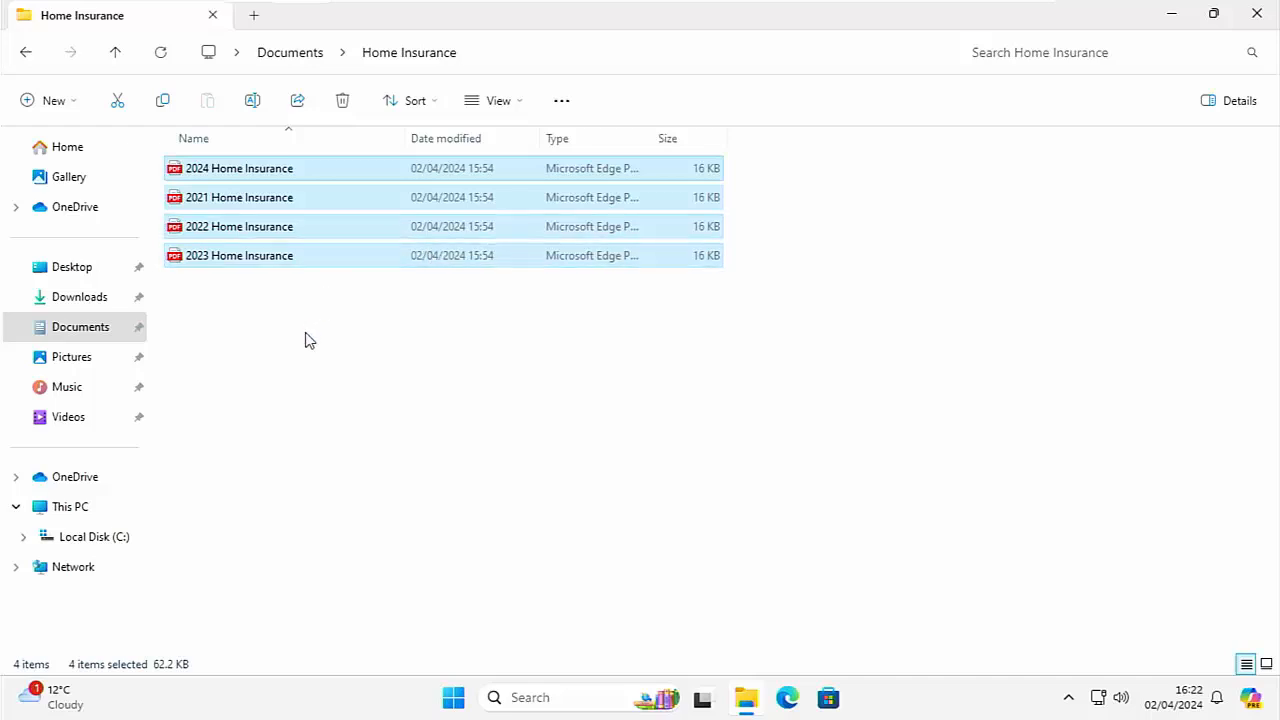
{"action": "left_click", "coordinate": [28, 51]}
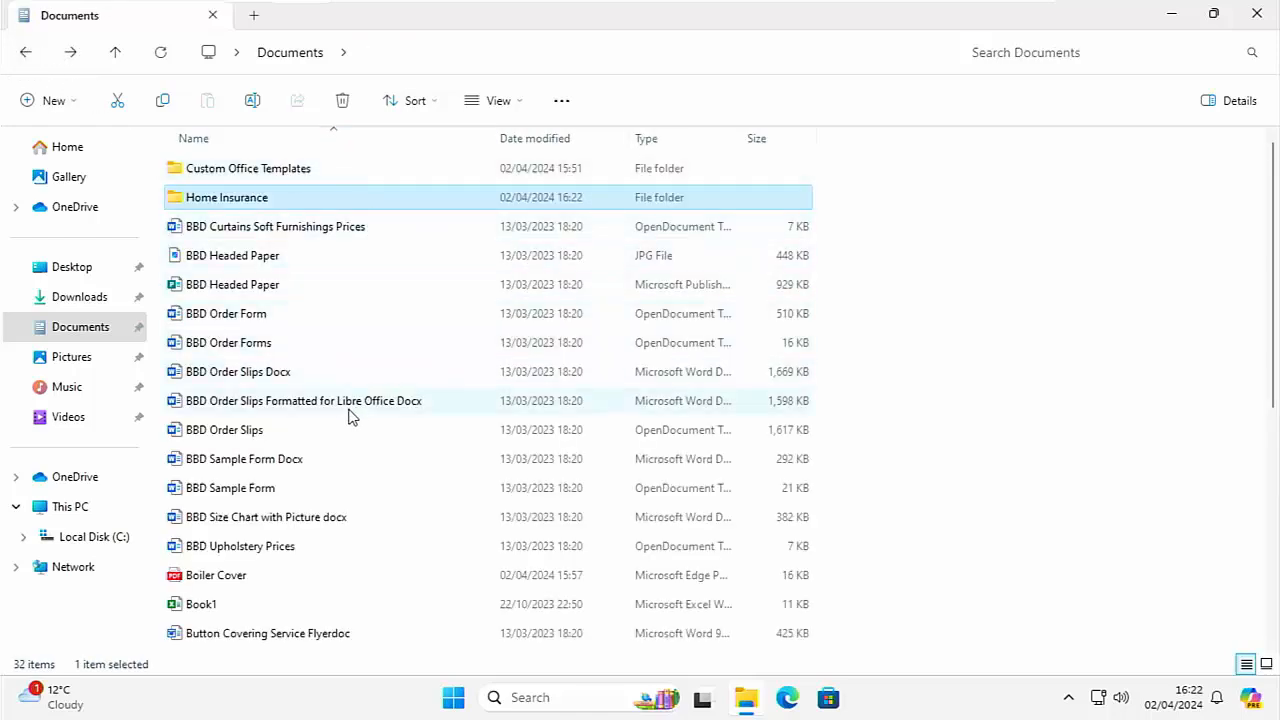
- Create a new folder named BBD in the Documents folder
{"action": "mouse_move", "coordinate": [262, 205]}
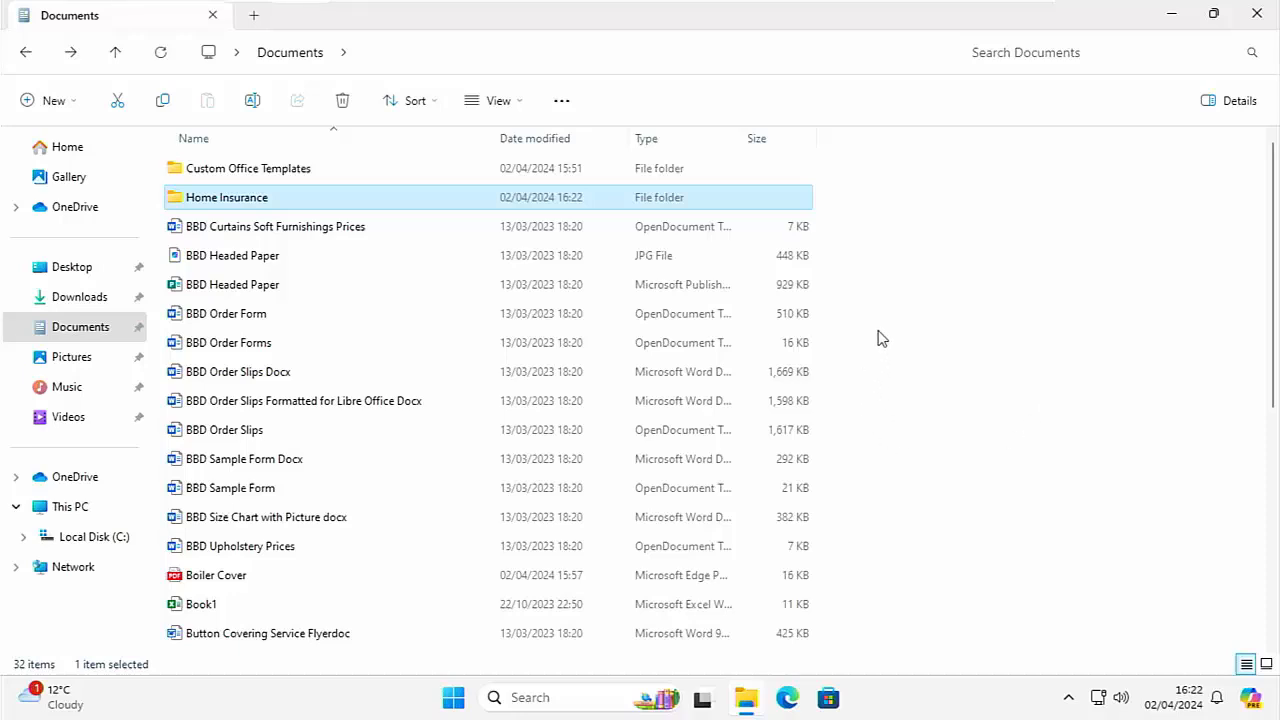
{"action": "right_click", "coordinate": [1013, 327]}
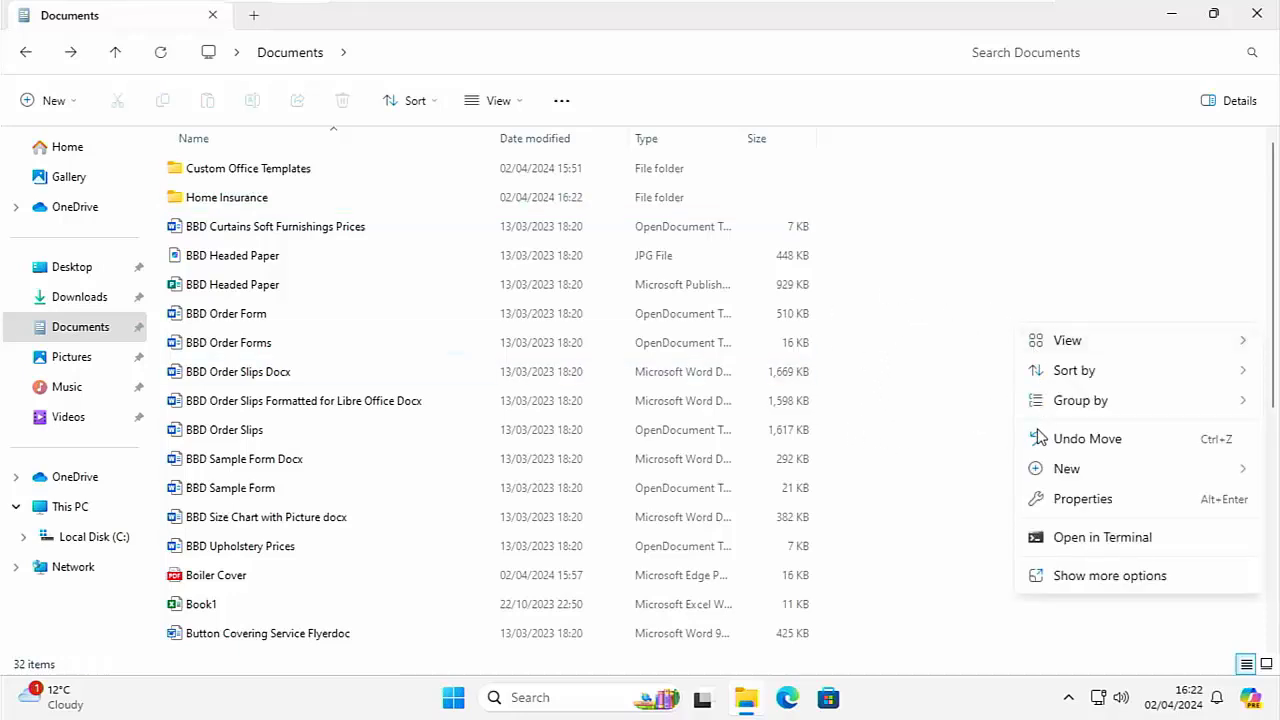
{"action": "mouse_move", "coordinate": [1042, 480]}
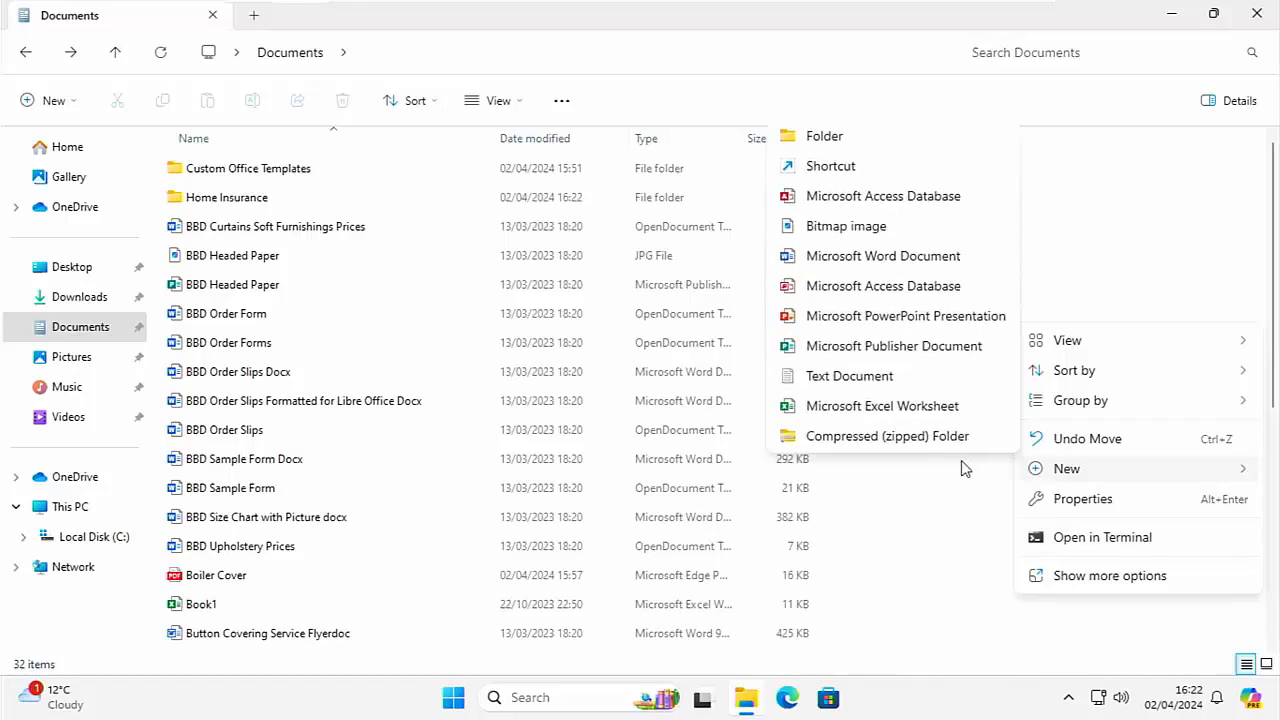
{"action": "left_click", "coordinate": [853, 141]}
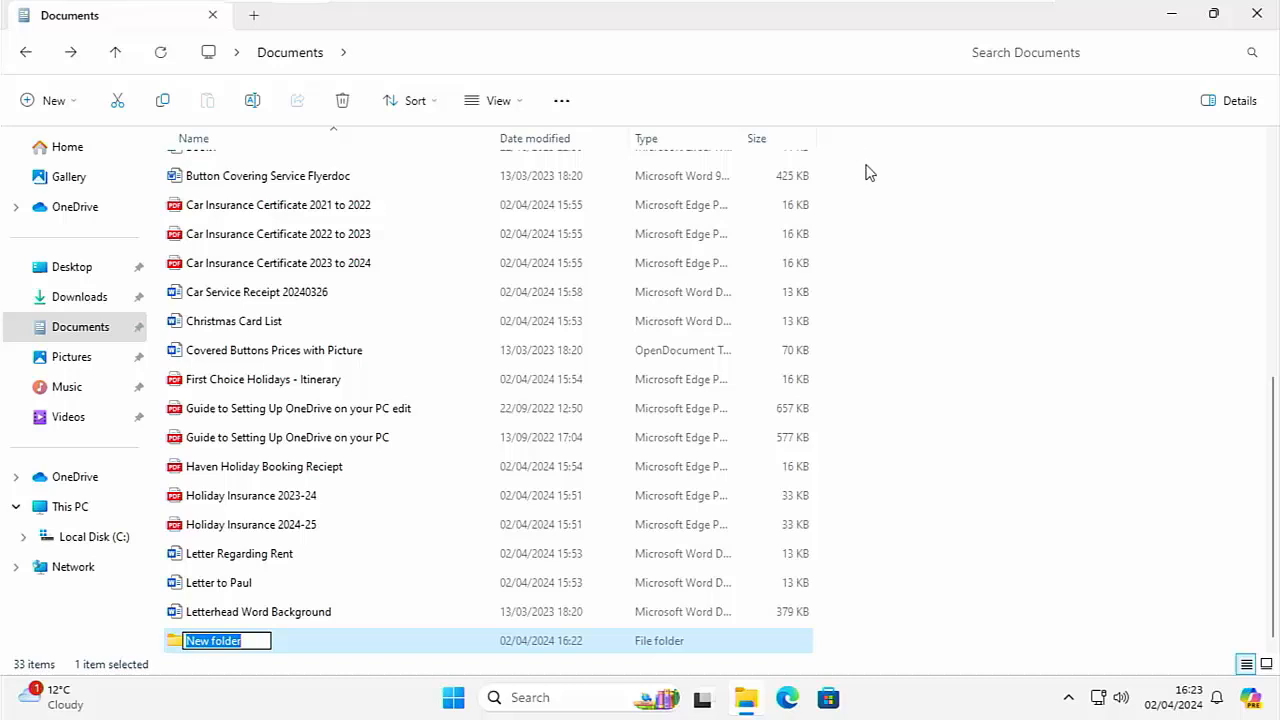
{"action": "type", "text": "BBD"}
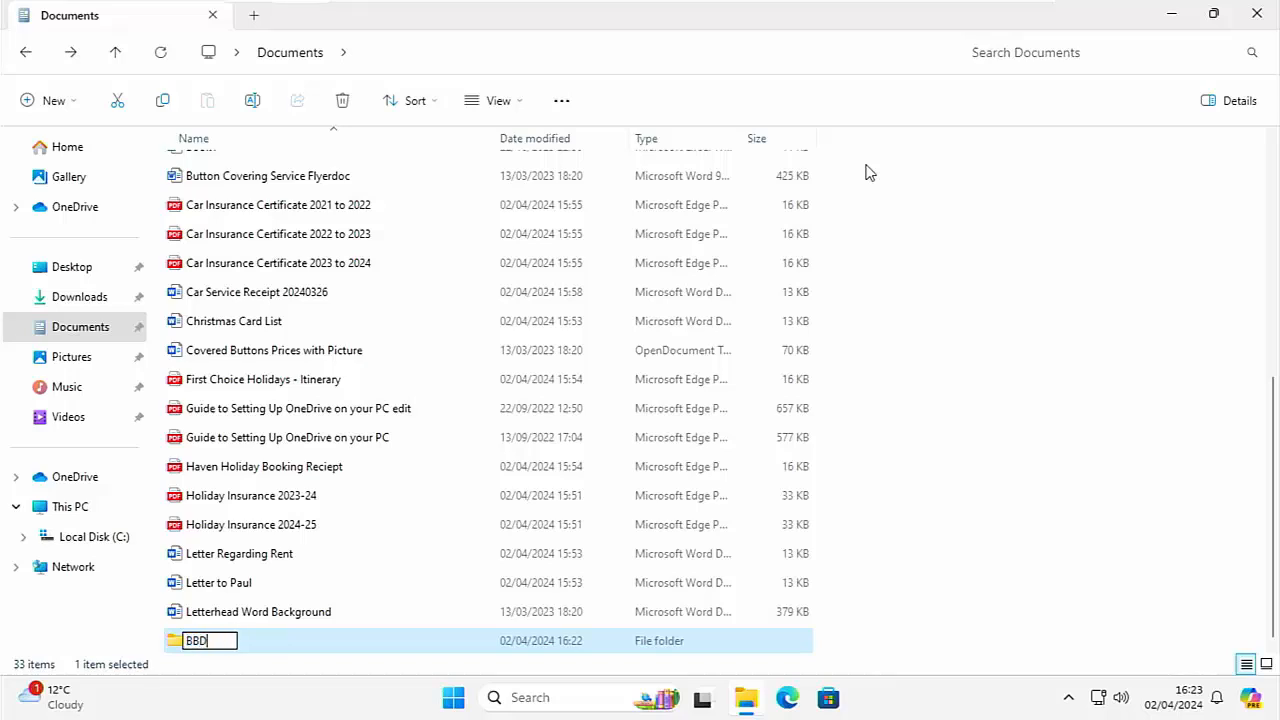
{"action": "key", "text": "Return"}
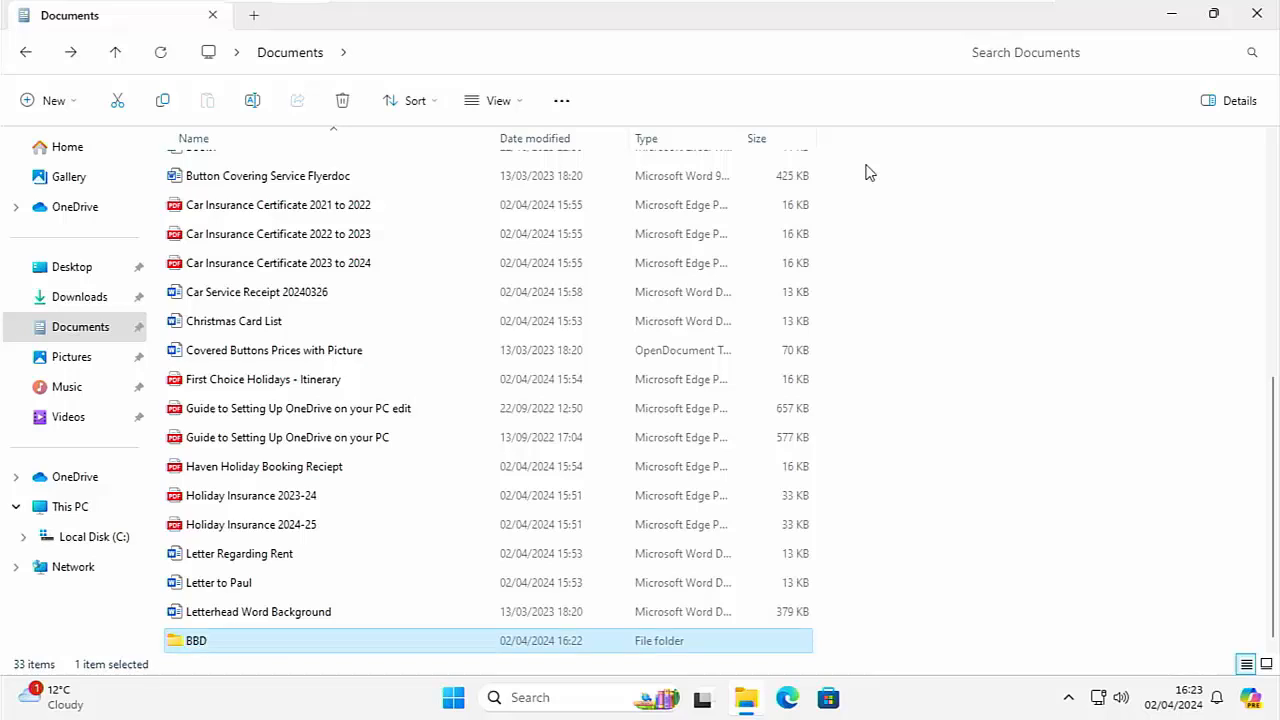
- Select all the files whose names start with BBD plus Button Covering Service Flyerdoc in Documents, and cut them
{"action": "scroll", "coordinate": [549, 362], "scroll_direction": "up", "scroll_amount": 4}
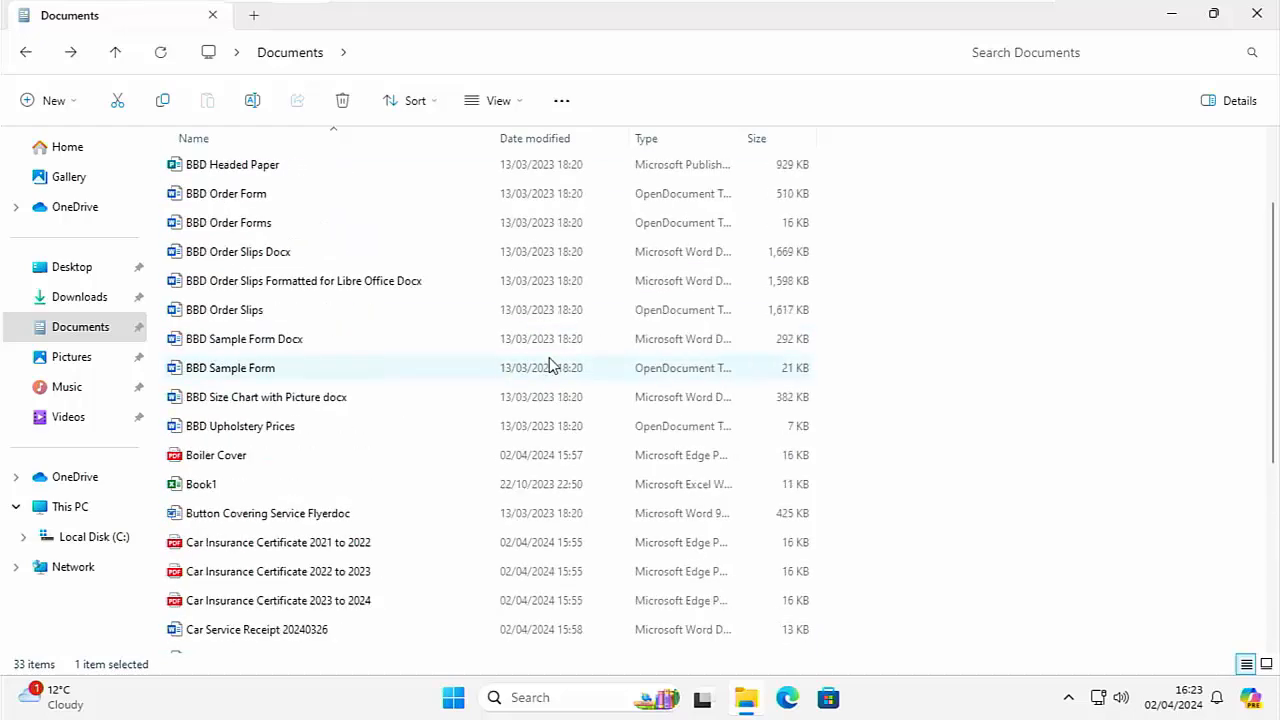
{"action": "scroll", "coordinate": [549, 365], "scroll_direction": "up", "scroll_amount": 2}
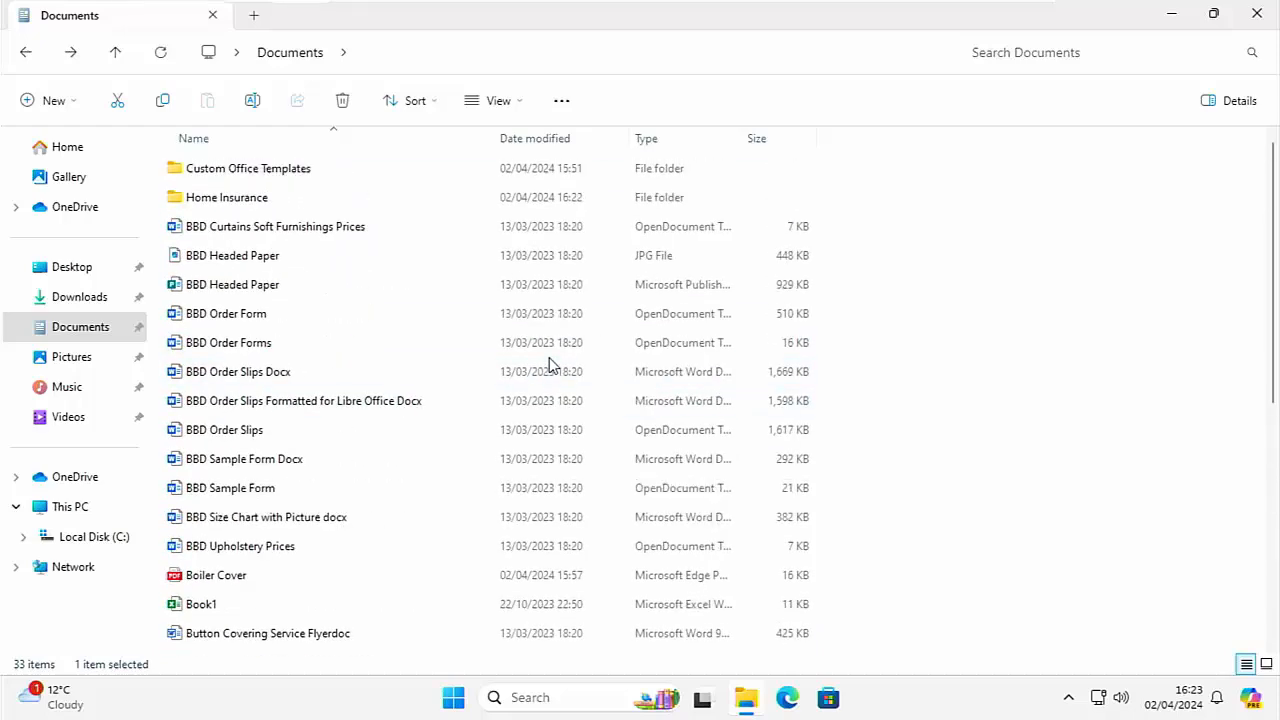
{"action": "left_click", "coordinate": [330, 226]}
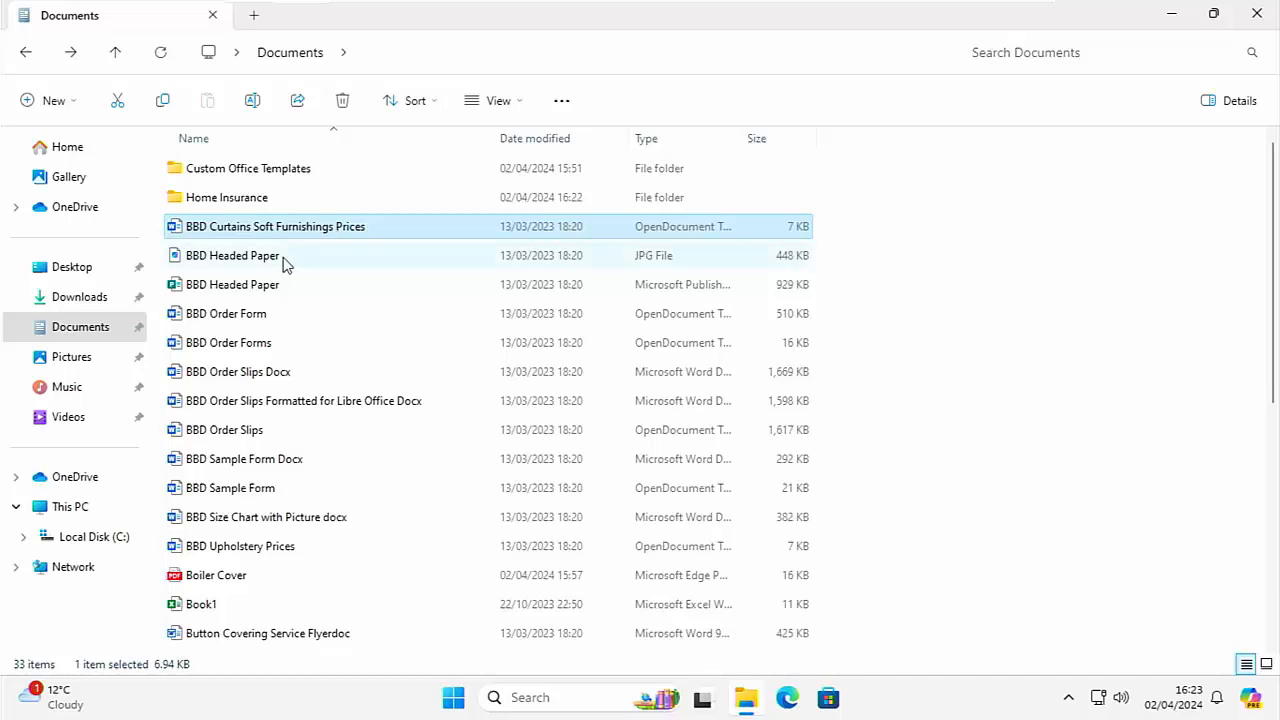
{"action": "left_click", "coordinate": [262, 265], "text": "ctrl"}
{"action": "left_click", "coordinate": [253, 288], "text": "ctrl"}
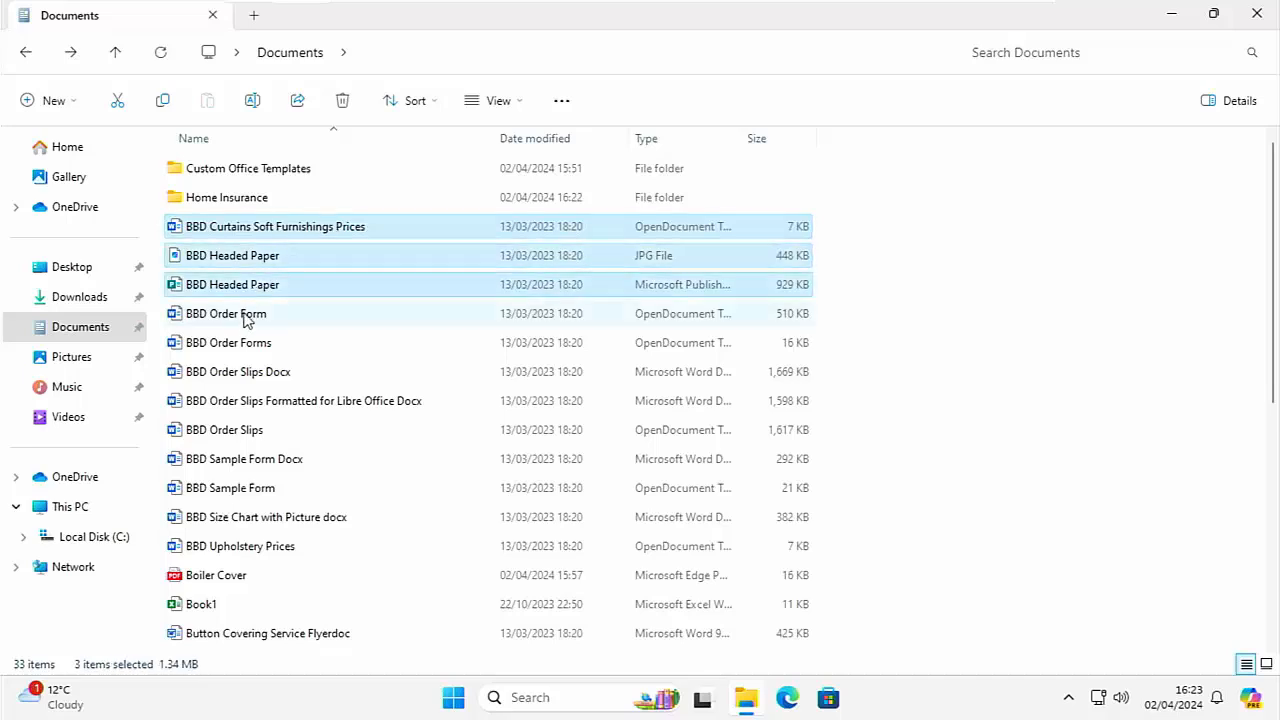
{"action": "left_click", "coordinate": [243, 316], "text": "ctrl"}
{"action": "left_click", "coordinate": [236, 343], "text": "ctrl"}
{"action": "left_click", "coordinate": [238, 376], "text": "ctrl"}
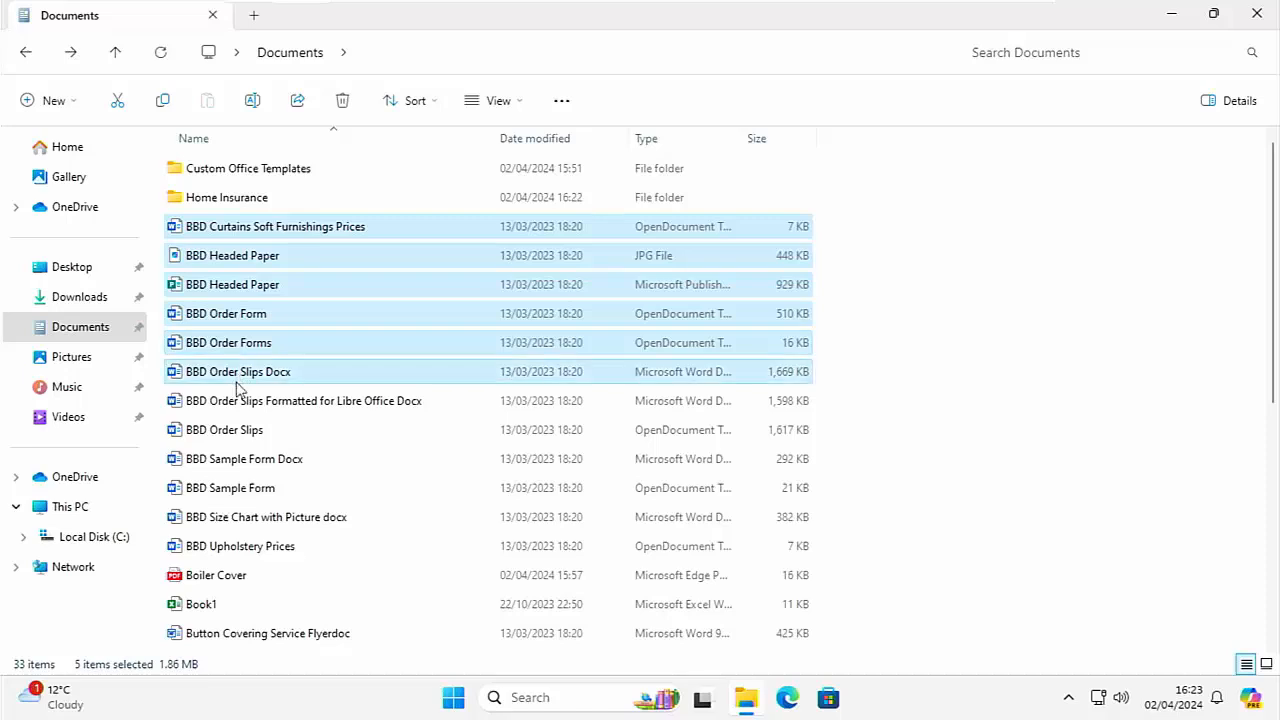
{"action": "left_click", "coordinate": [243, 403], "text": "ctrl"}
{"action": "left_click", "coordinate": [247, 431], "text": "ctrl"}
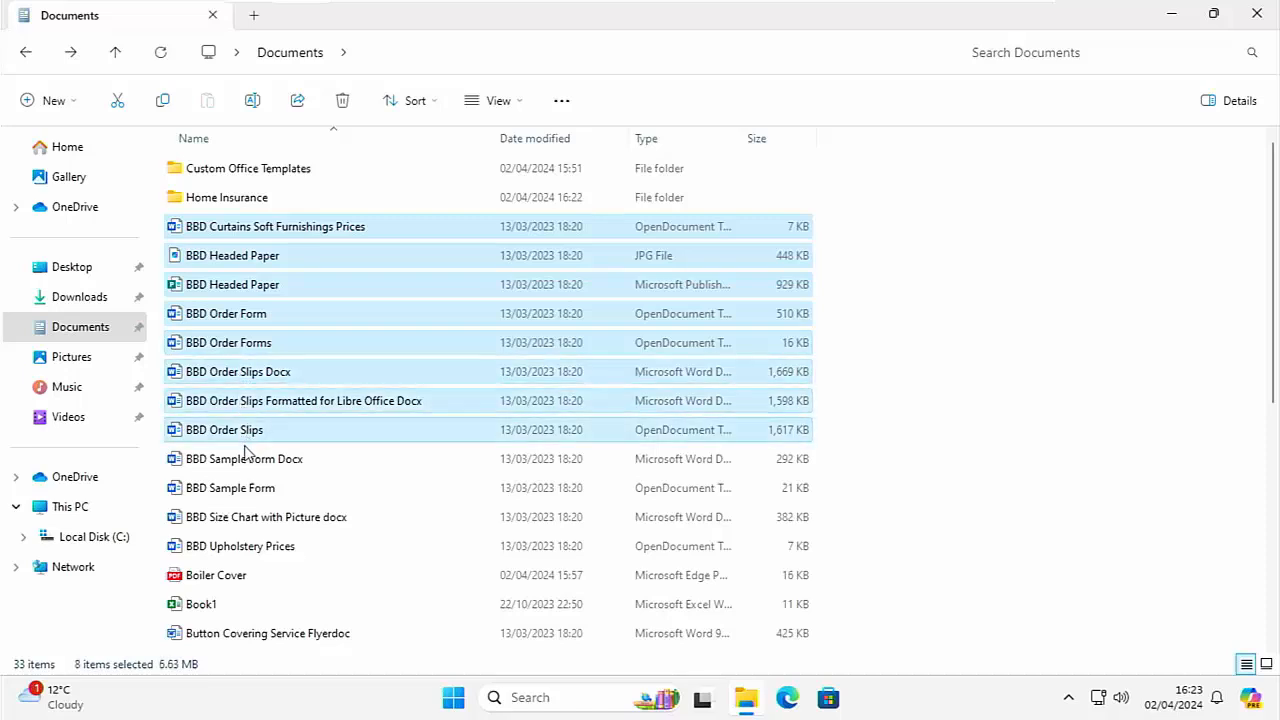
{"action": "left_click", "coordinate": [249, 457], "text": "ctrl"}
{"action": "left_click", "coordinate": [233, 545], "text": "ctrl+shift"}
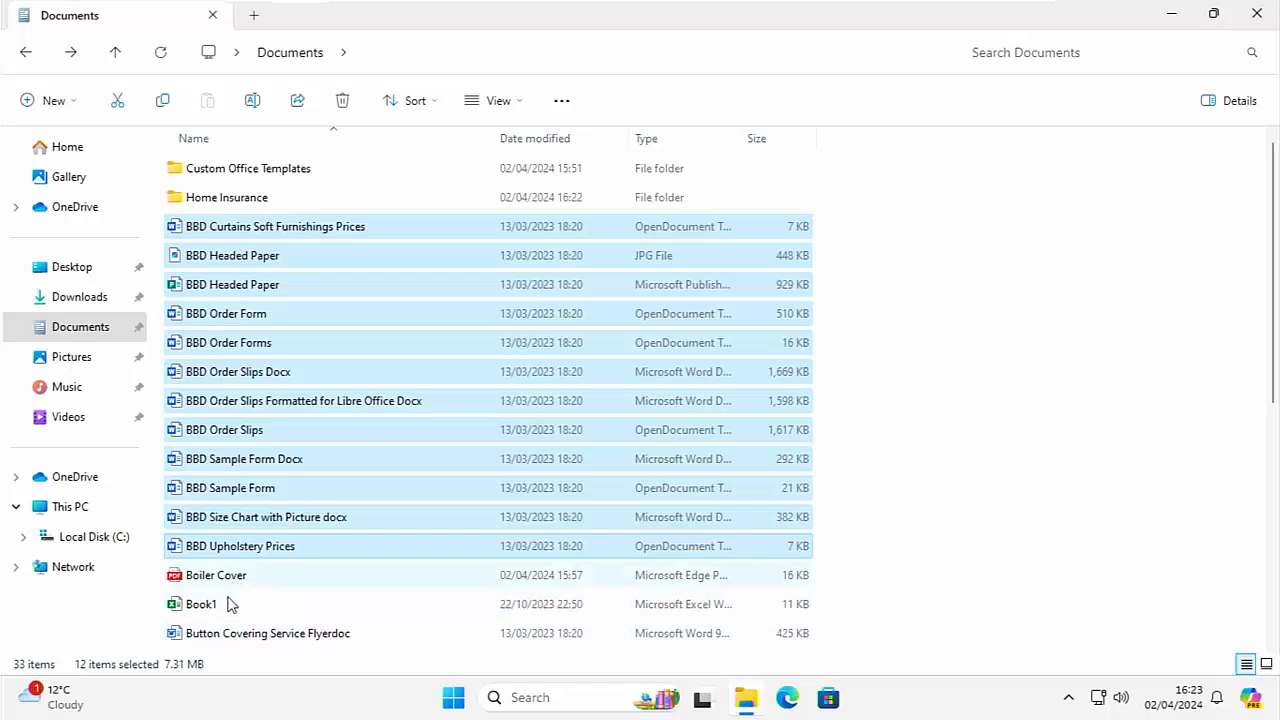
{"action": "left_click", "coordinate": [237, 644], "text": "ctrl"}
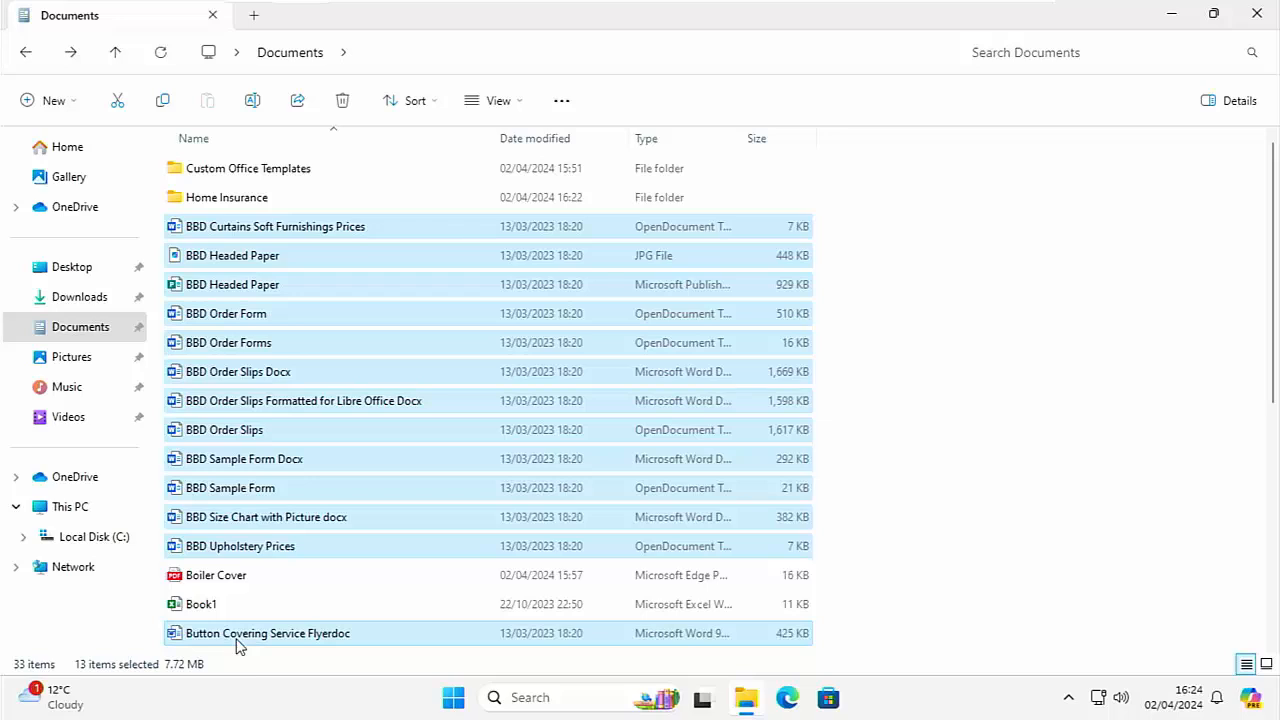
{"action": "right_click", "coordinate": [237, 645]}
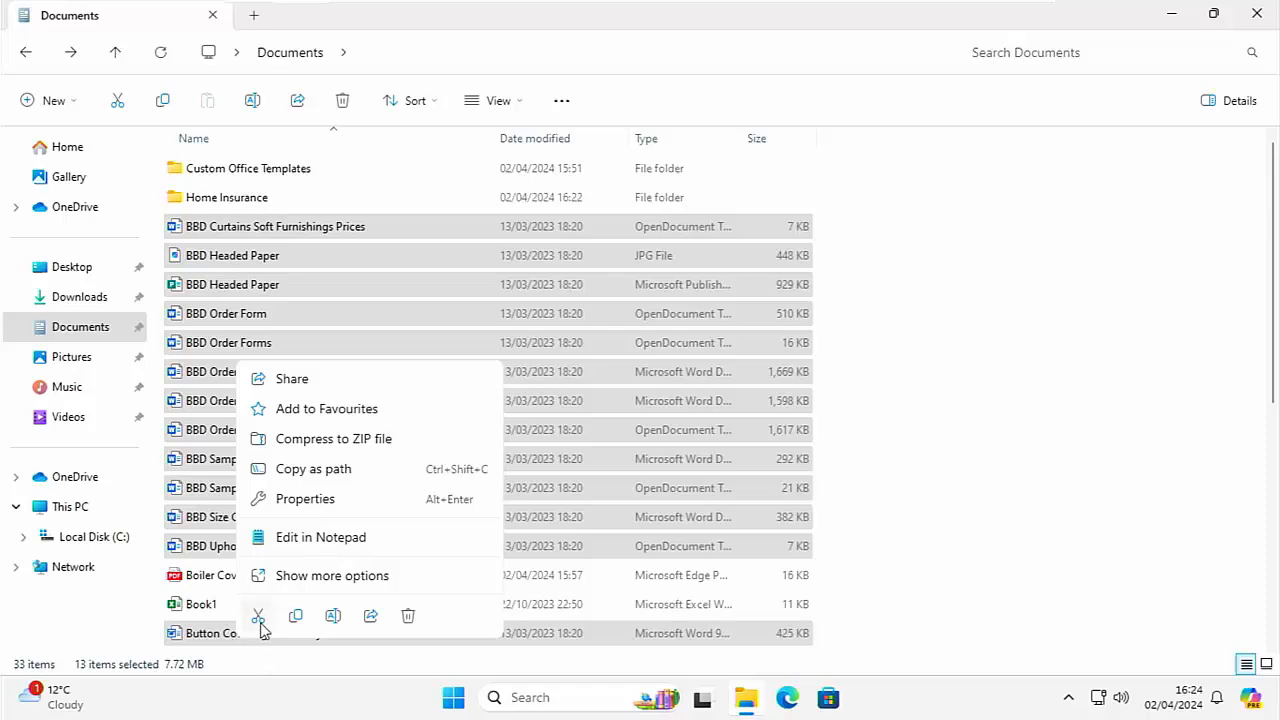
{"action": "left_click", "coordinate": [298, 578]}
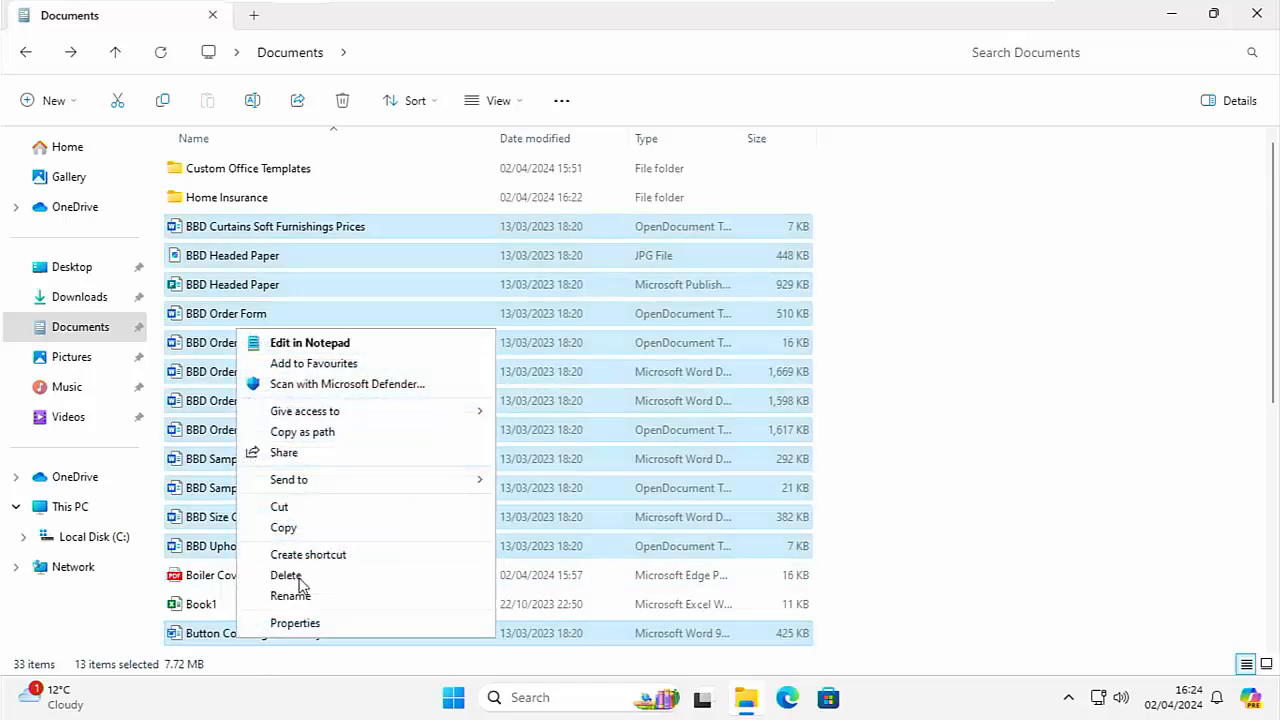
{"action": "left_click", "coordinate": [306, 510]}
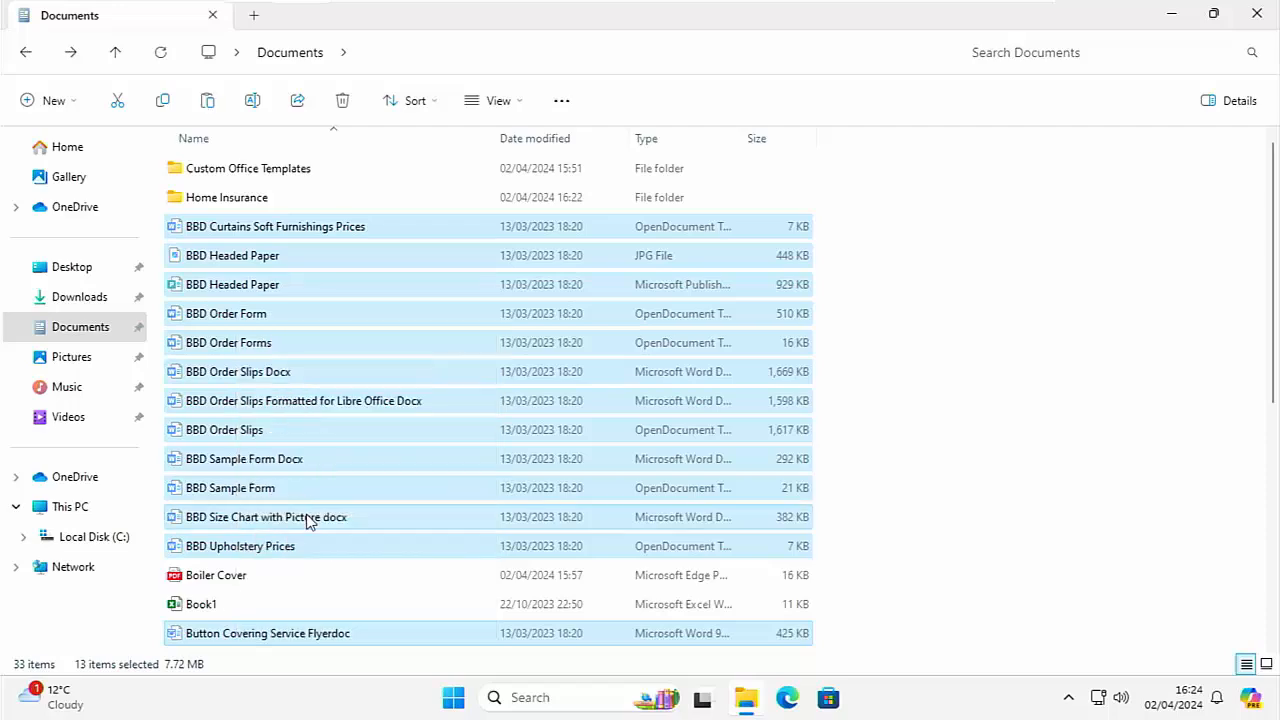
- Paste the cut files into the BBD folder and return to Documents
{"action": "scroll", "coordinate": [414, 537], "scroll_direction": "down", "scroll_amount": 5}
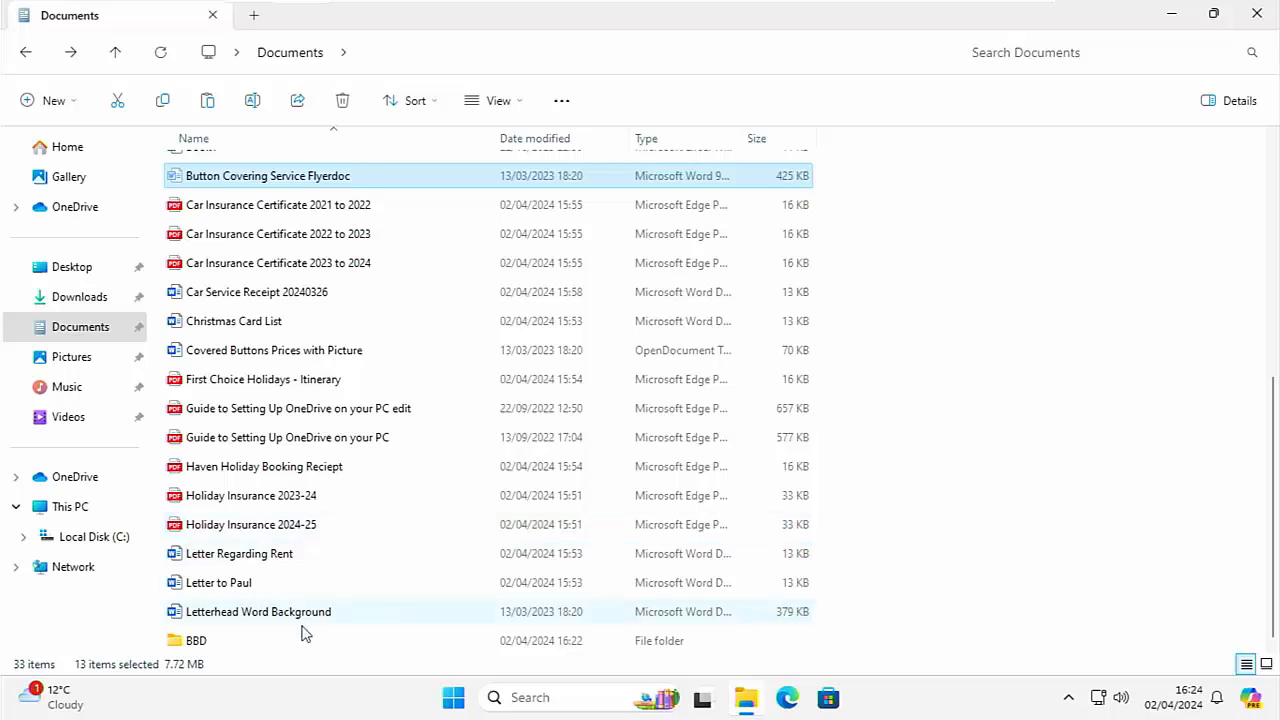
{"action": "double_click", "coordinate": [191, 644]}
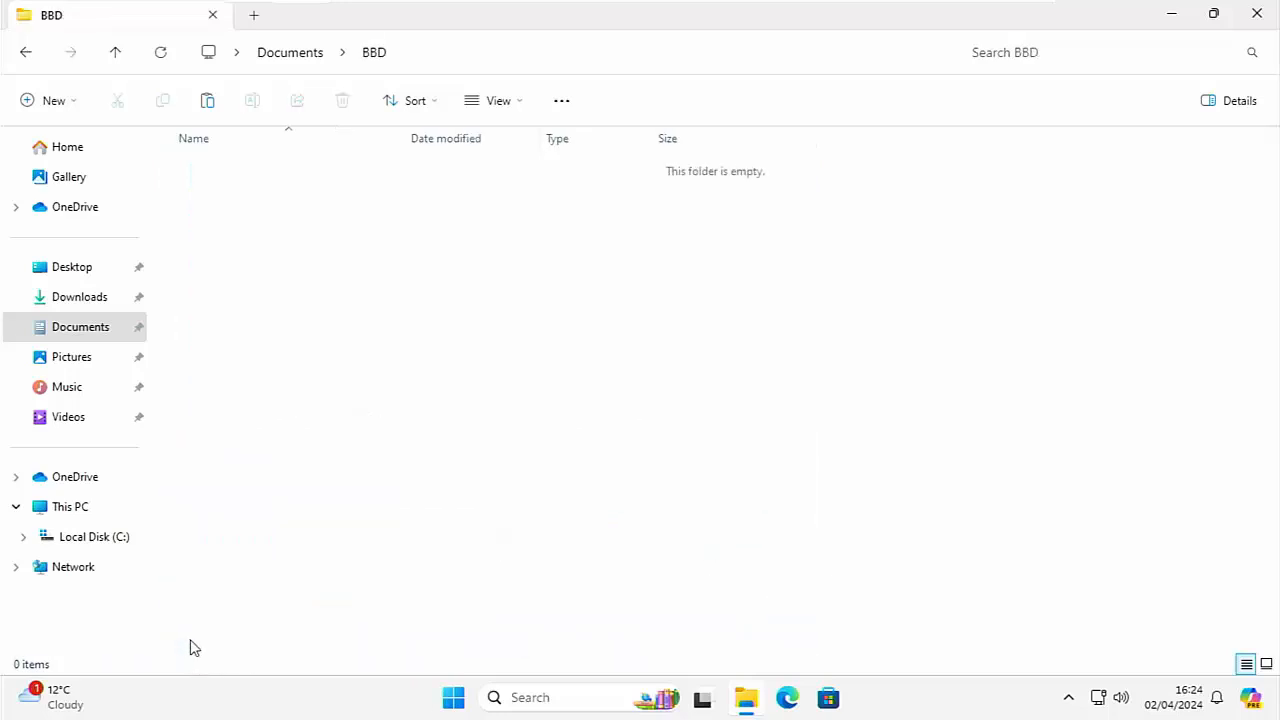
{"action": "right_click", "coordinate": [461, 366]}
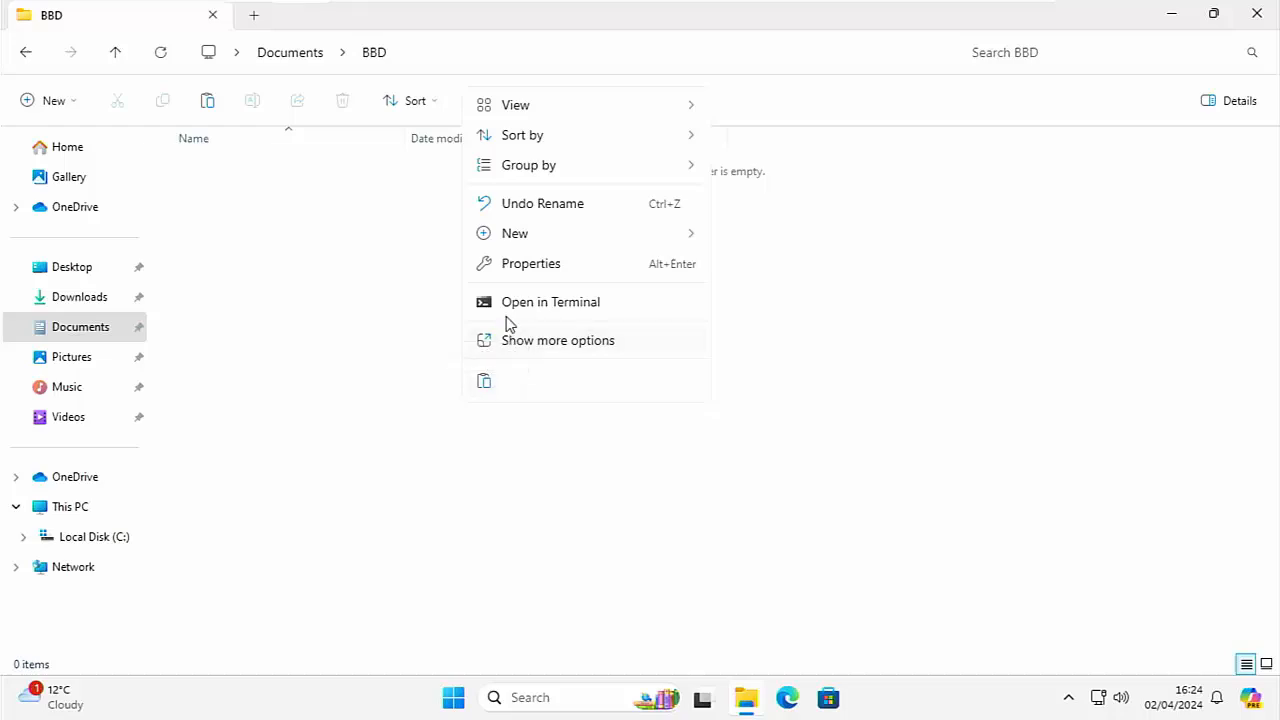
{"action": "left_click", "coordinate": [520, 342]}
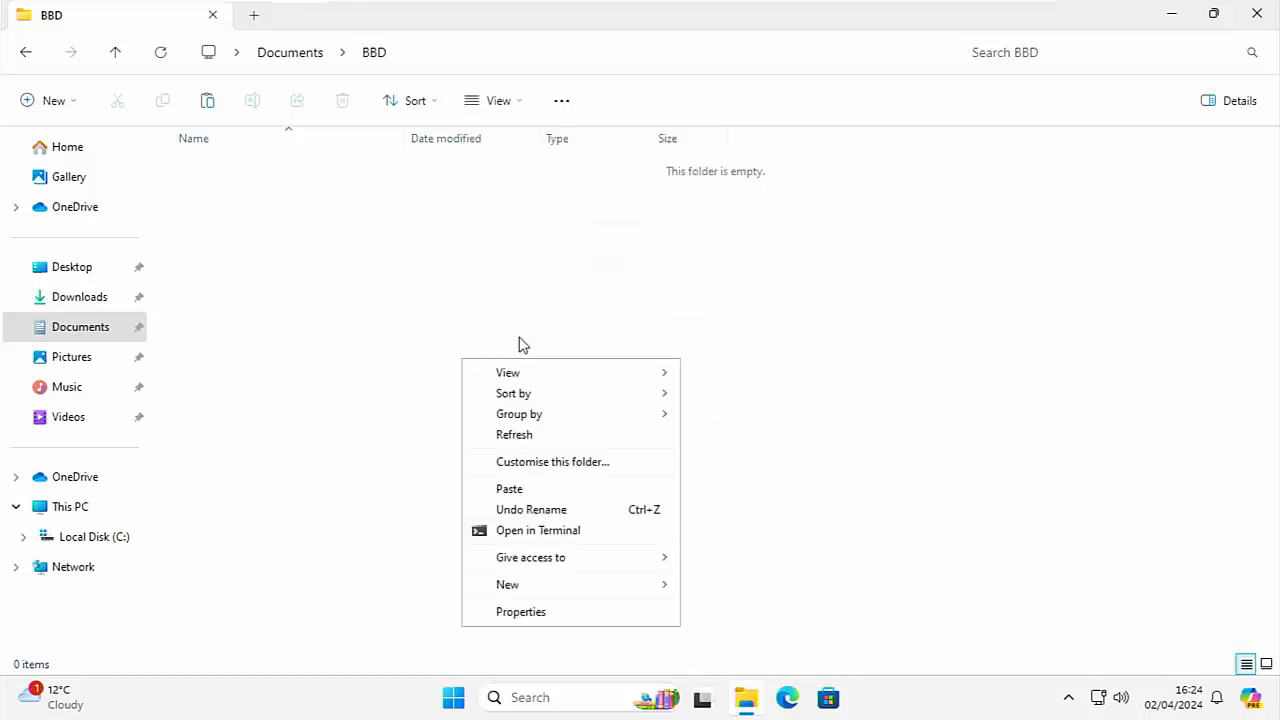
{"action": "left_click", "coordinate": [510, 489]}
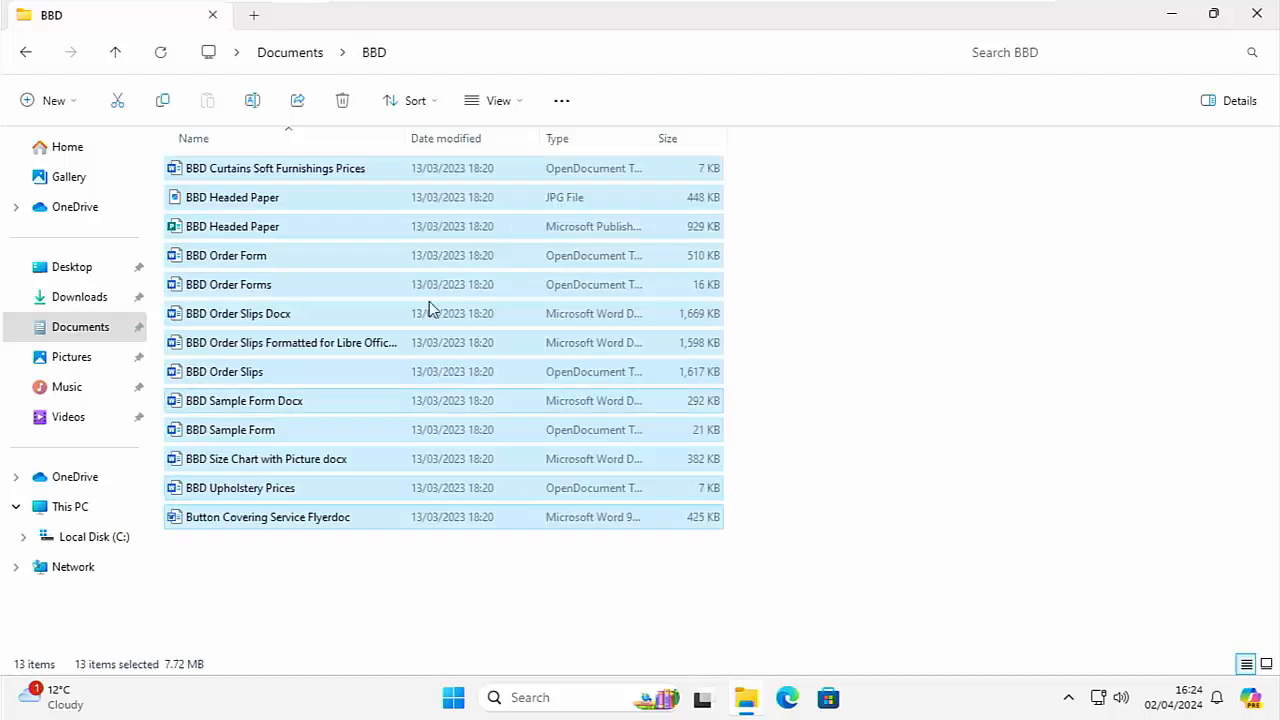
{"action": "left_click", "coordinate": [24, 52]}
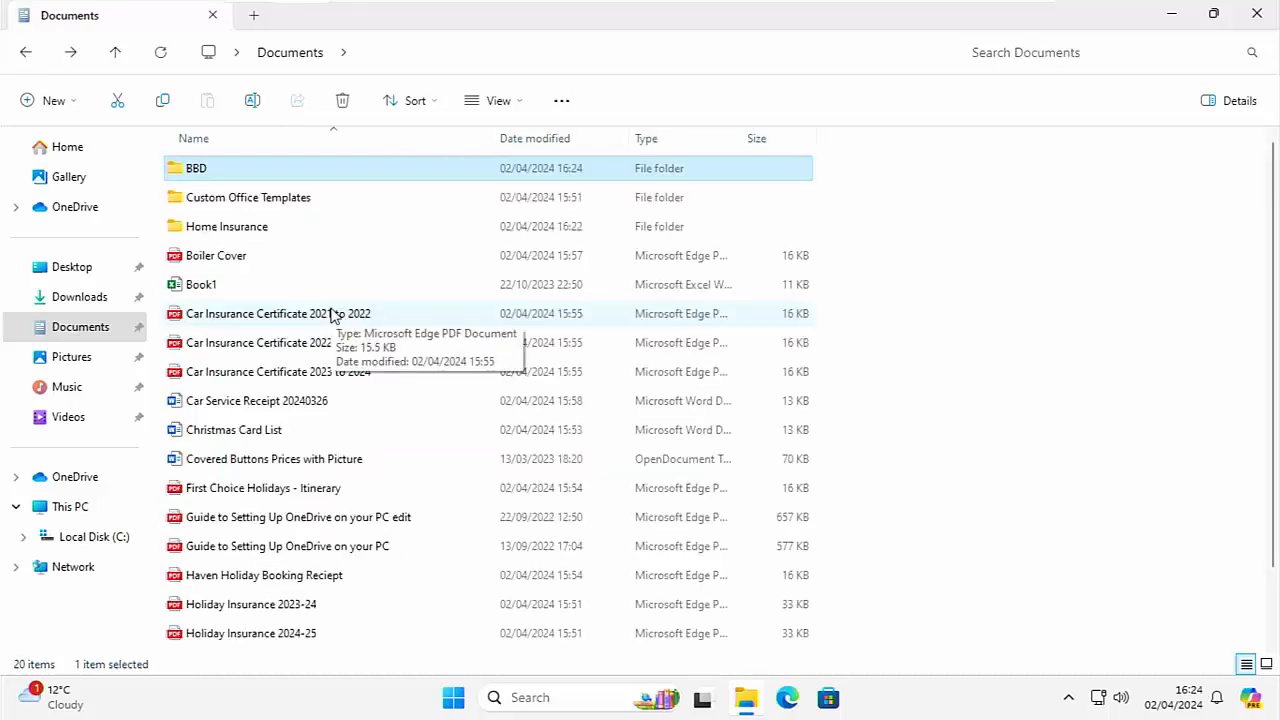
- Cut Covered Buttons Prices with Picture from Documents, paste it into the BBD folder and return to Documents
{"action": "right_click", "coordinate": [262, 462]}
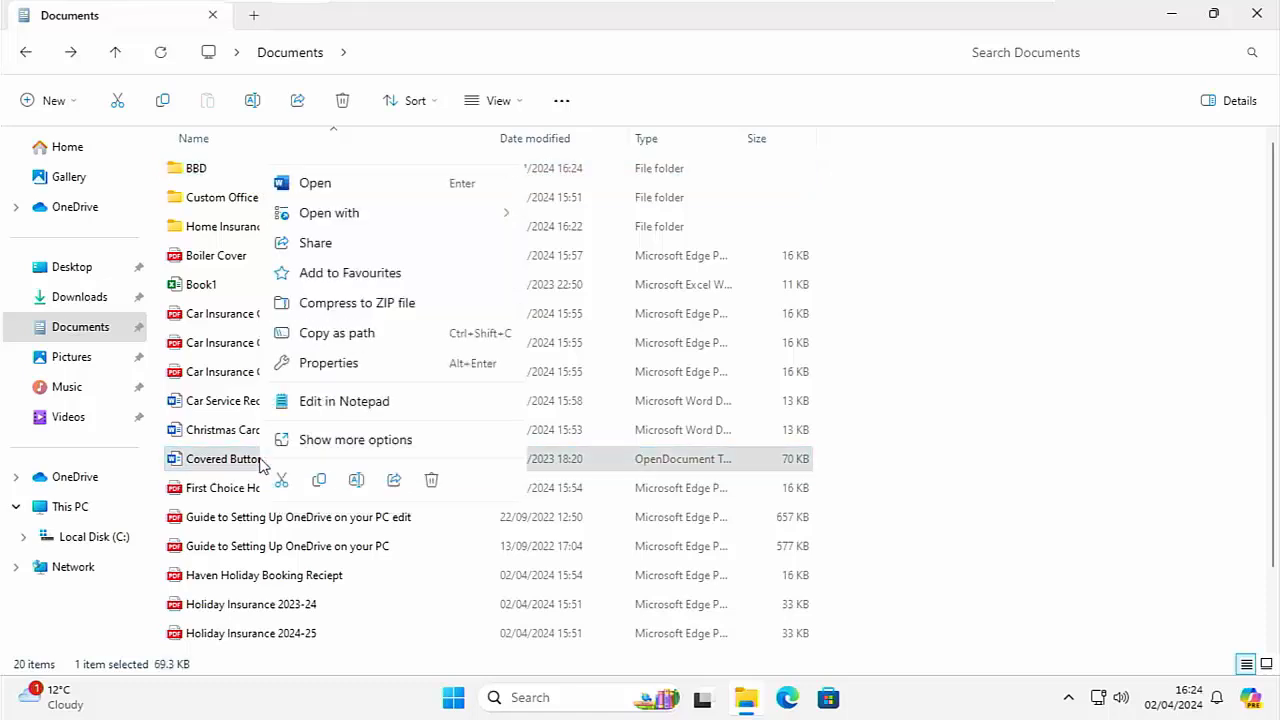
{"action": "left_click", "coordinate": [318, 446]}
{"action": "left_click", "coordinate": [310, 329]}
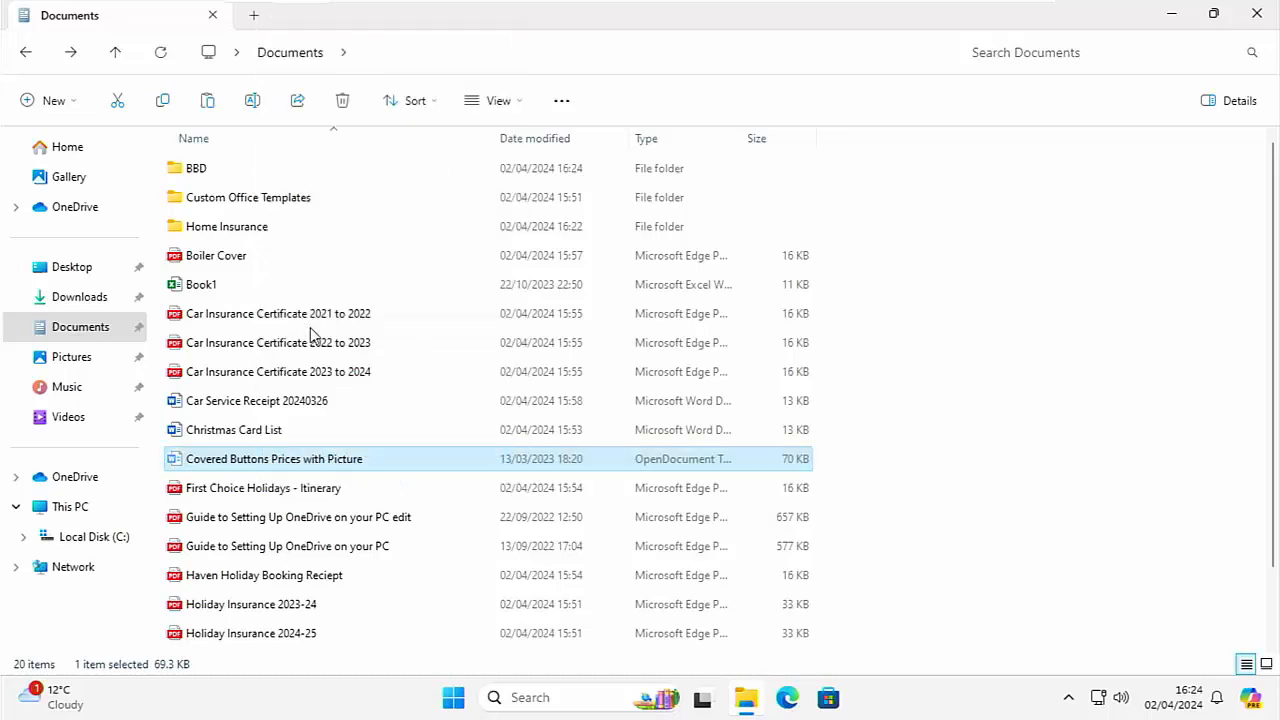
{"action": "double_click", "coordinate": [195, 172]}
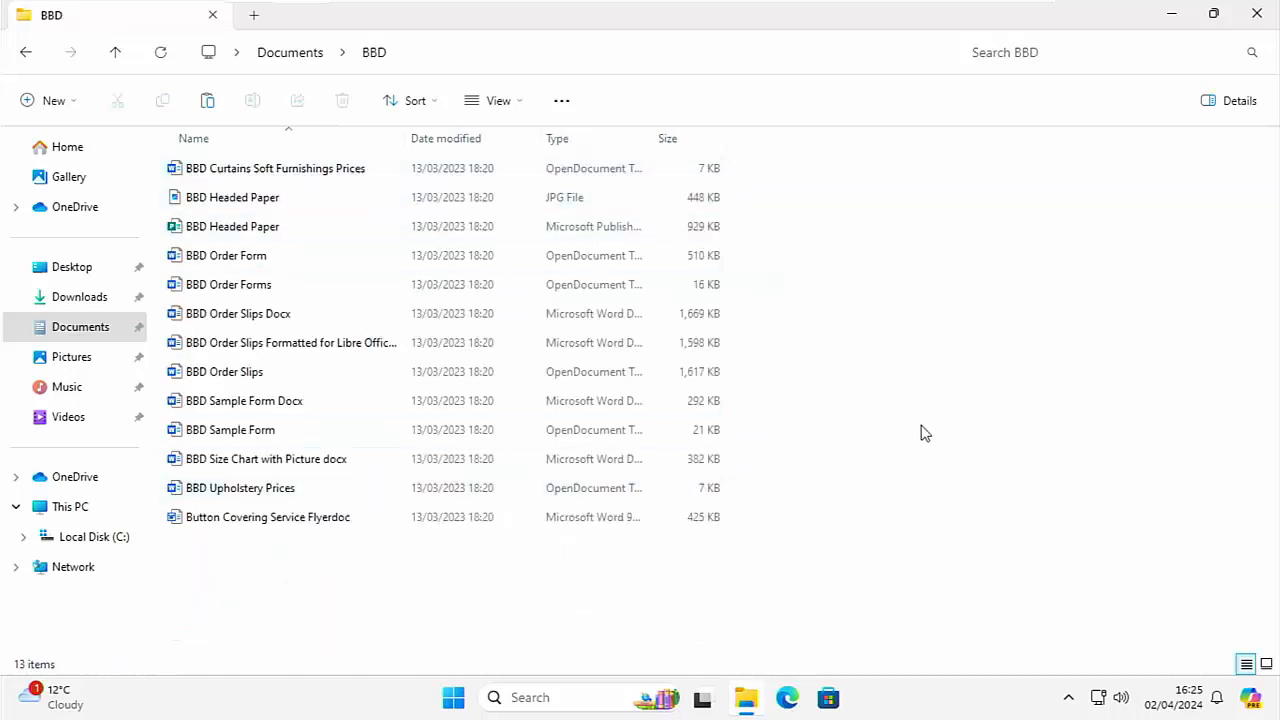
{"action": "right_click", "coordinate": [920, 399]}
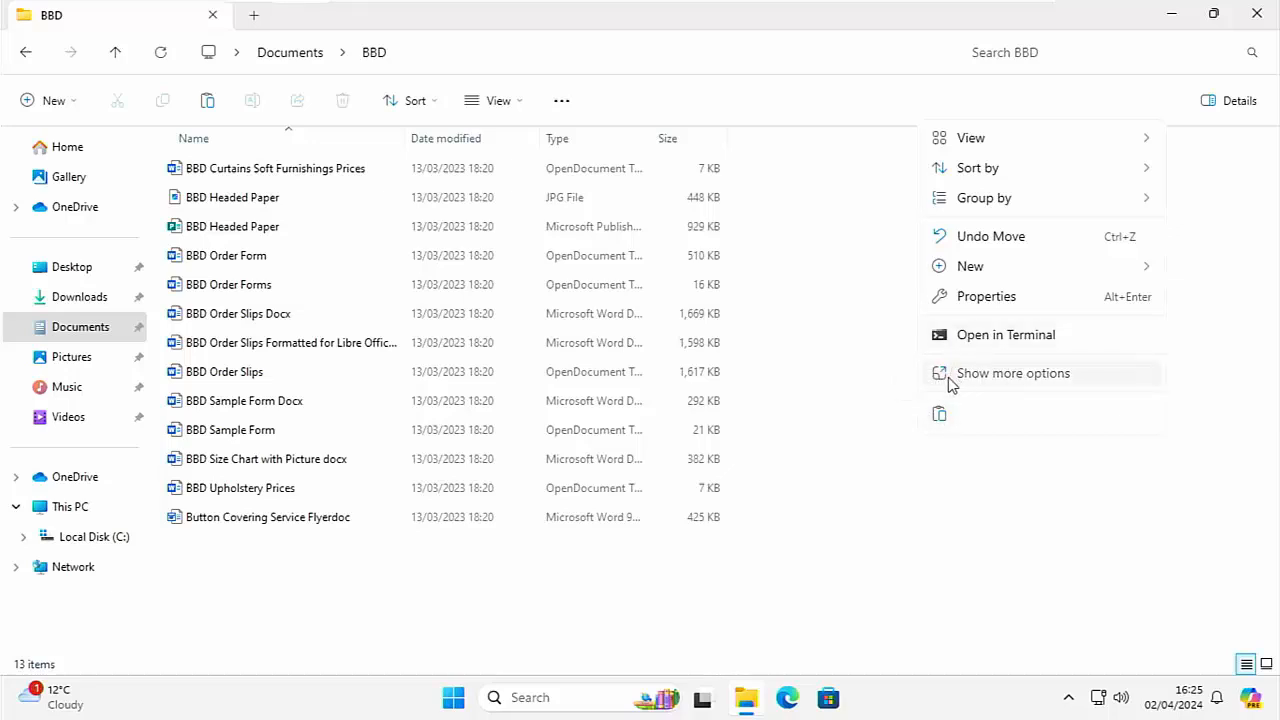
{"action": "left_click", "coordinate": [952, 380]}
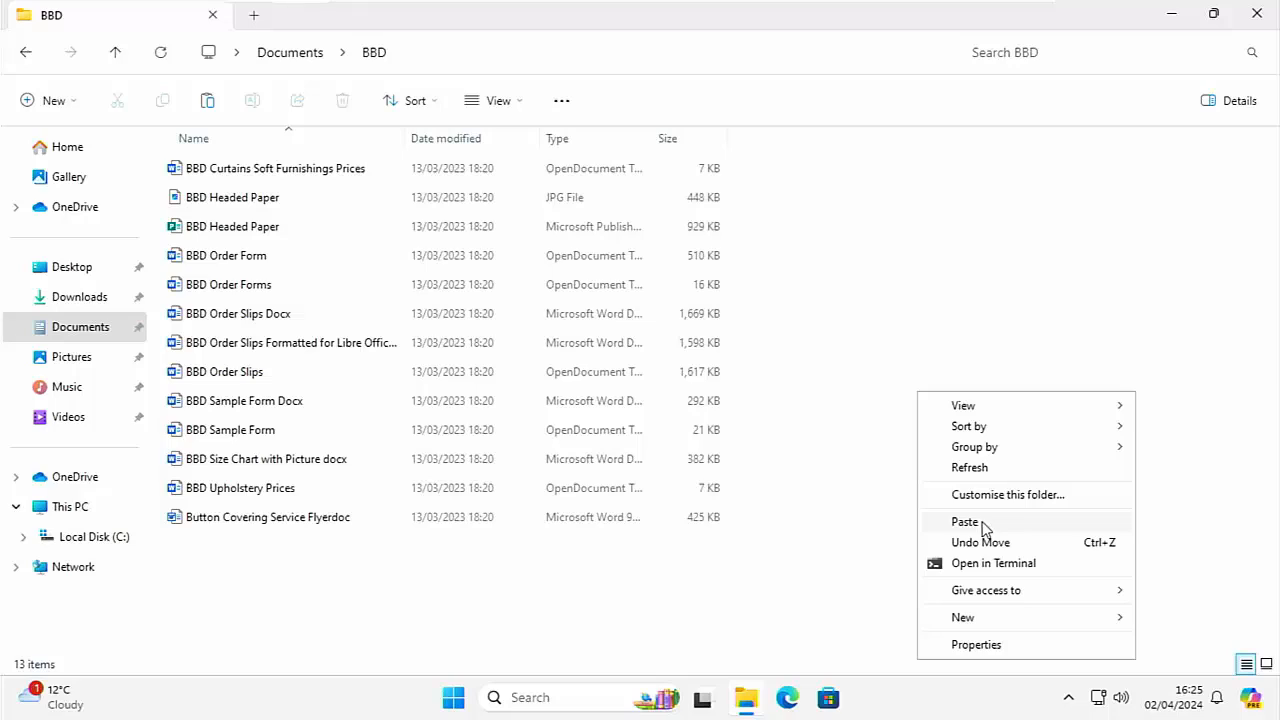
{"action": "left_click", "coordinate": [965, 522]}
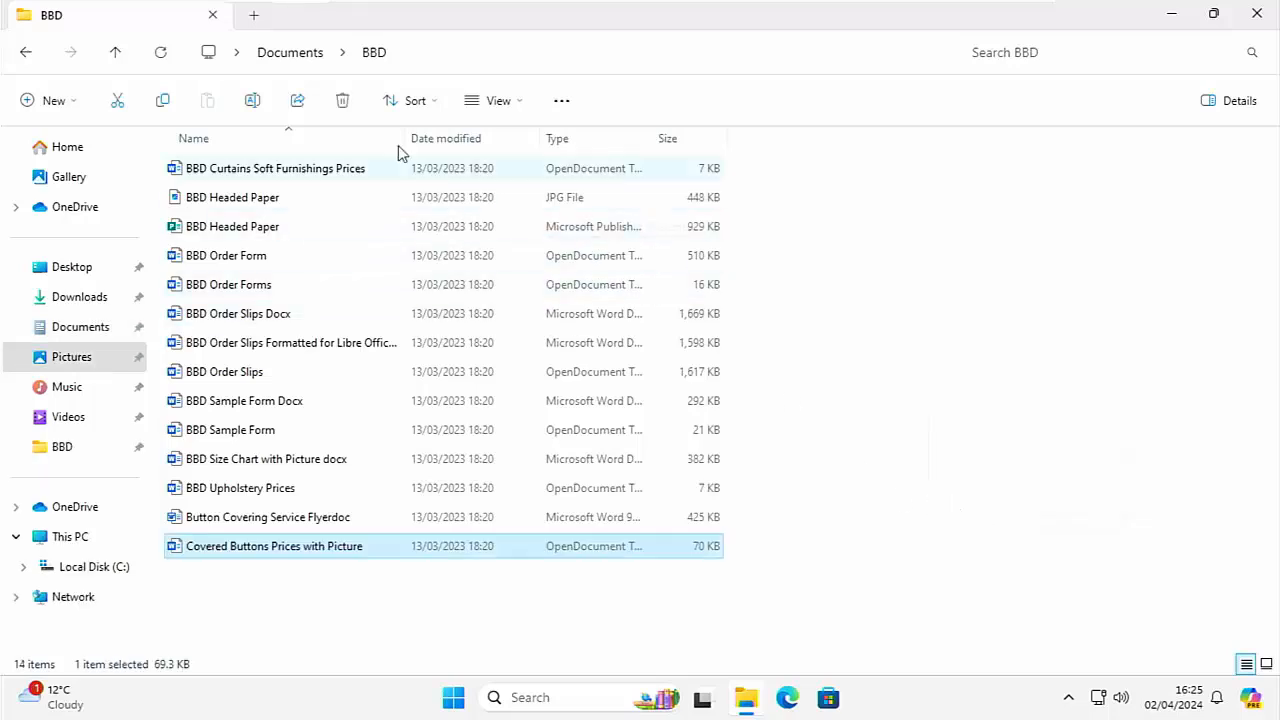
{"action": "left_click", "coordinate": [22, 54]}
- Move Letterhead Word Background from Documents directly onto the BBD folder, and open that folder to check its contents
{"action": "scroll", "coordinate": [570, 423], "scroll_direction": "down", "scroll_amount": 1}
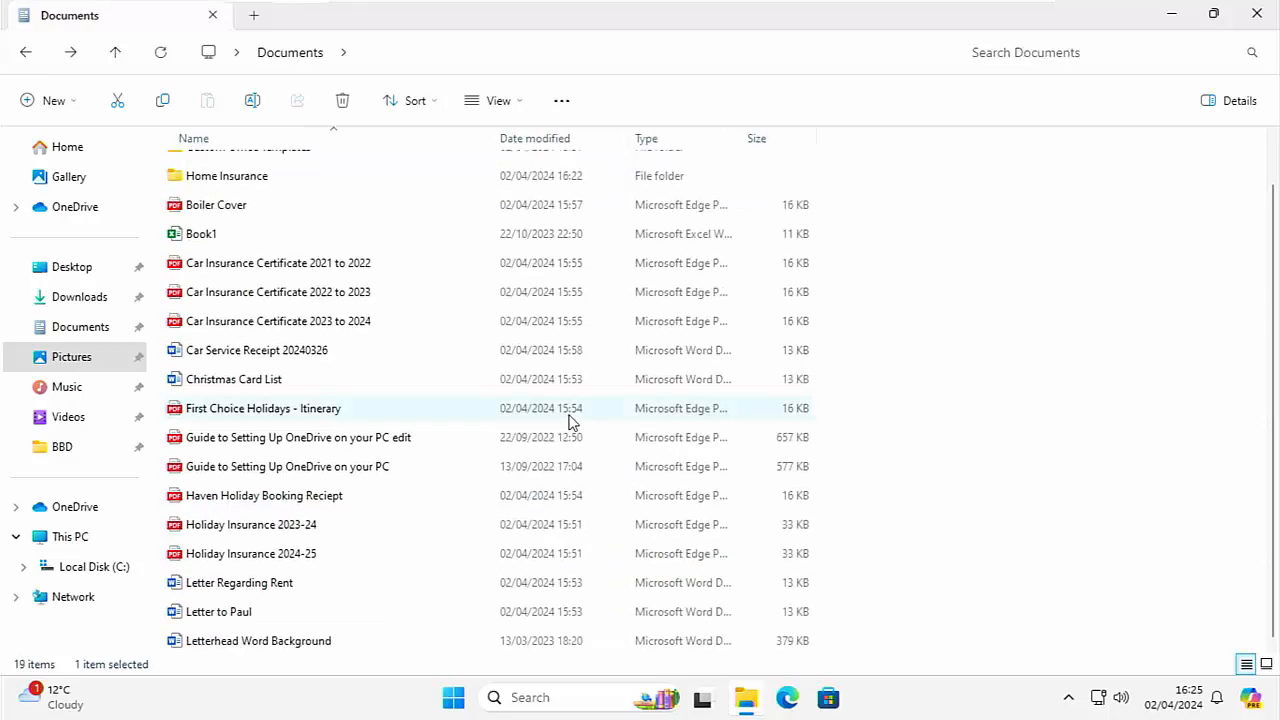
{"action": "left_click", "coordinate": [230, 647]}
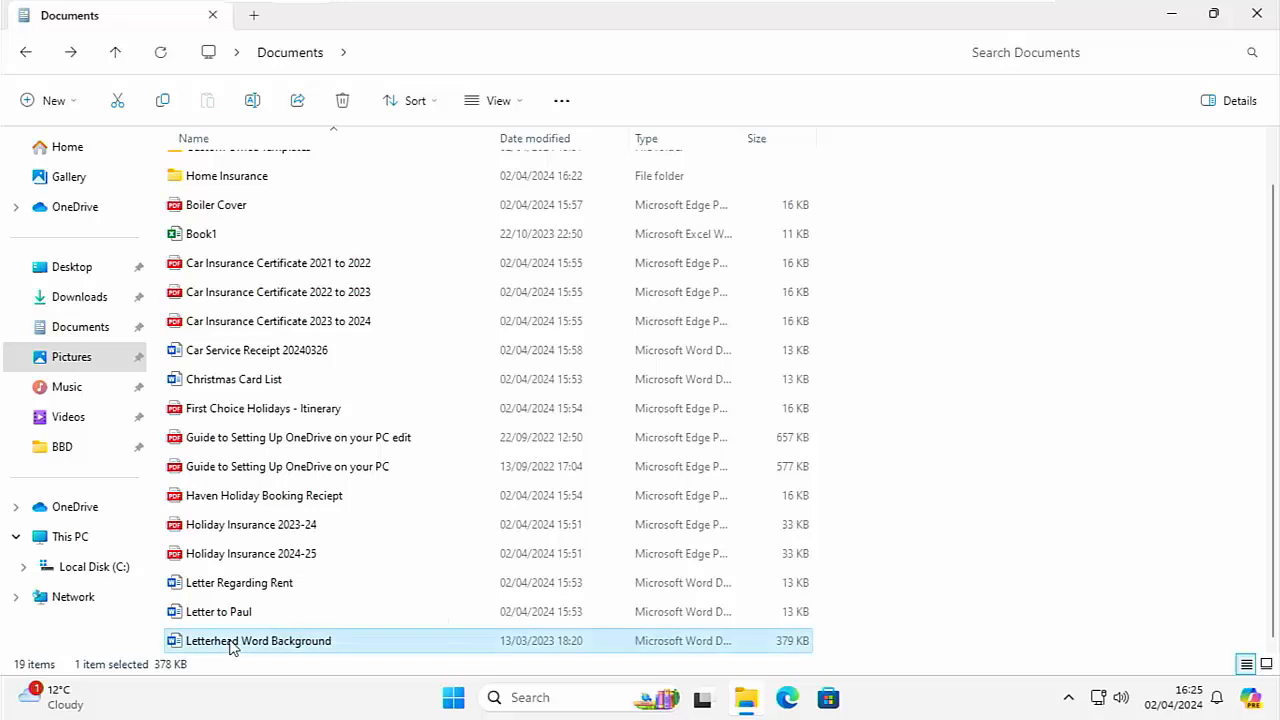
{"action": "left_click_drag", "start_coordinate": [230, 647], "coordinate": [255, 170]}
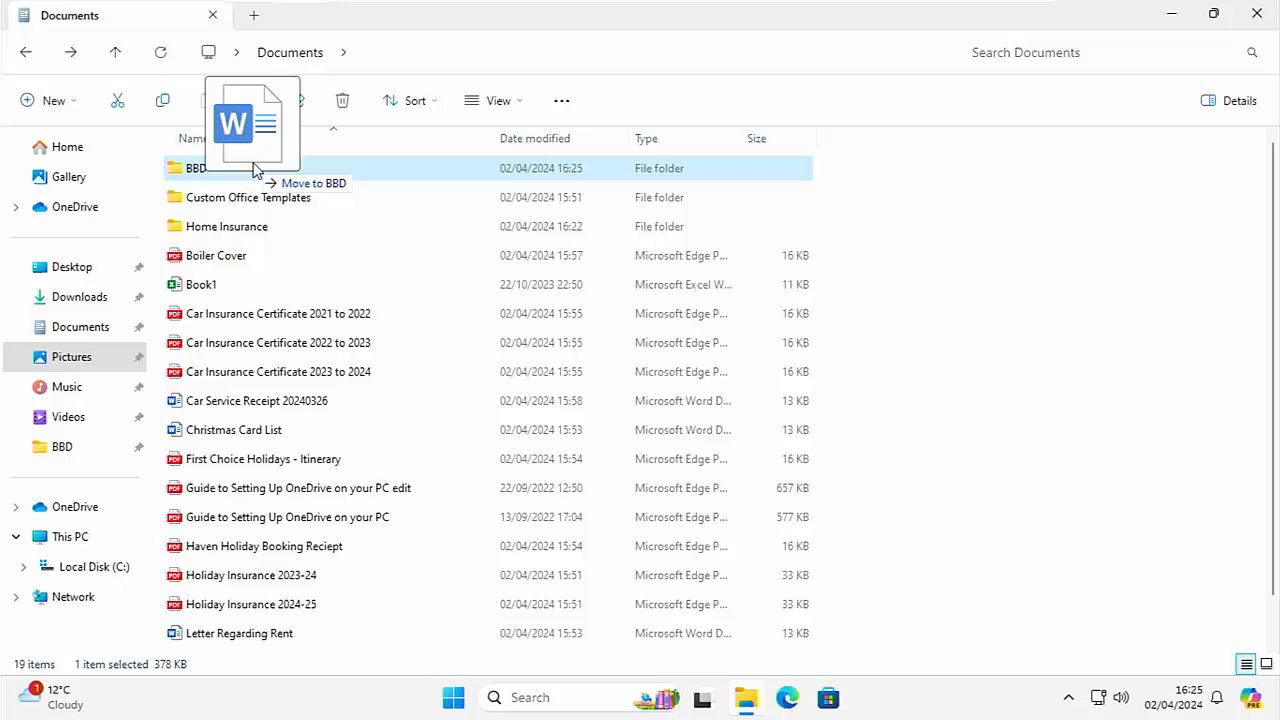
{"action": "left_click_drag", "start_coordinate": [255, 170], "coordinate": [256, 171]}
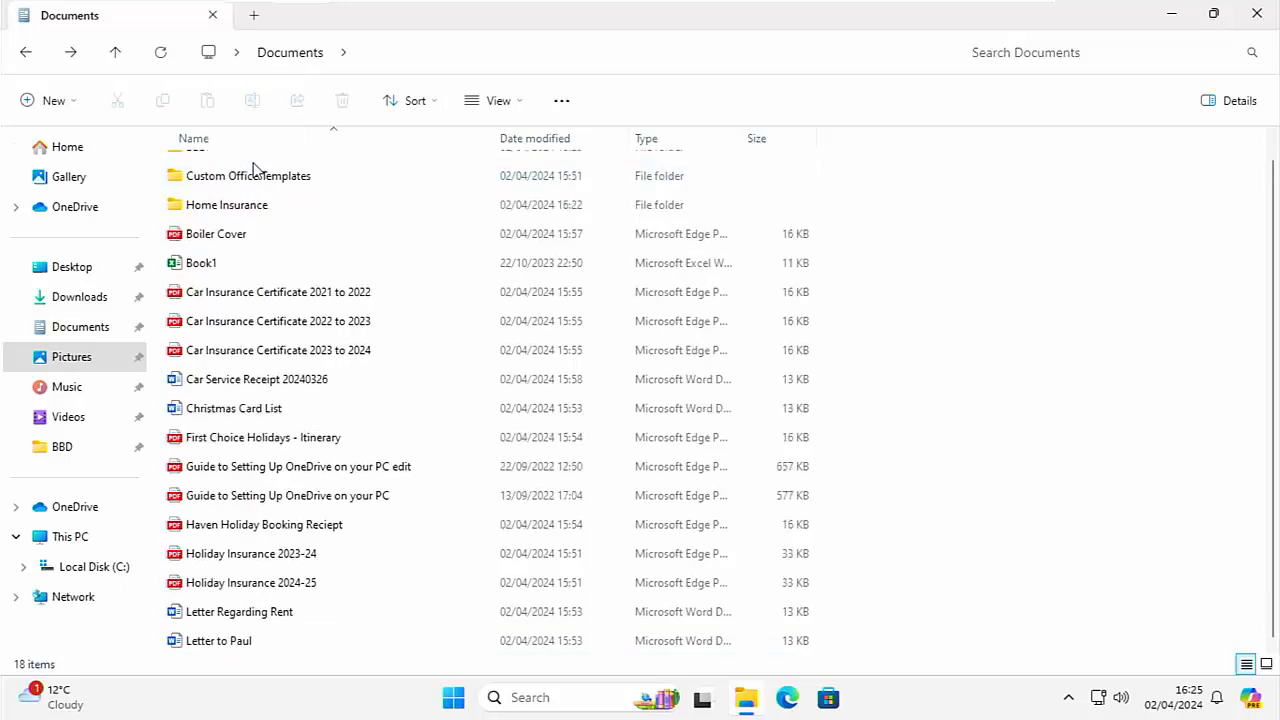
{"action": "scroll", "coordinate": [323, 258], "scroll_direction": "up", "scroll_amount": 1}
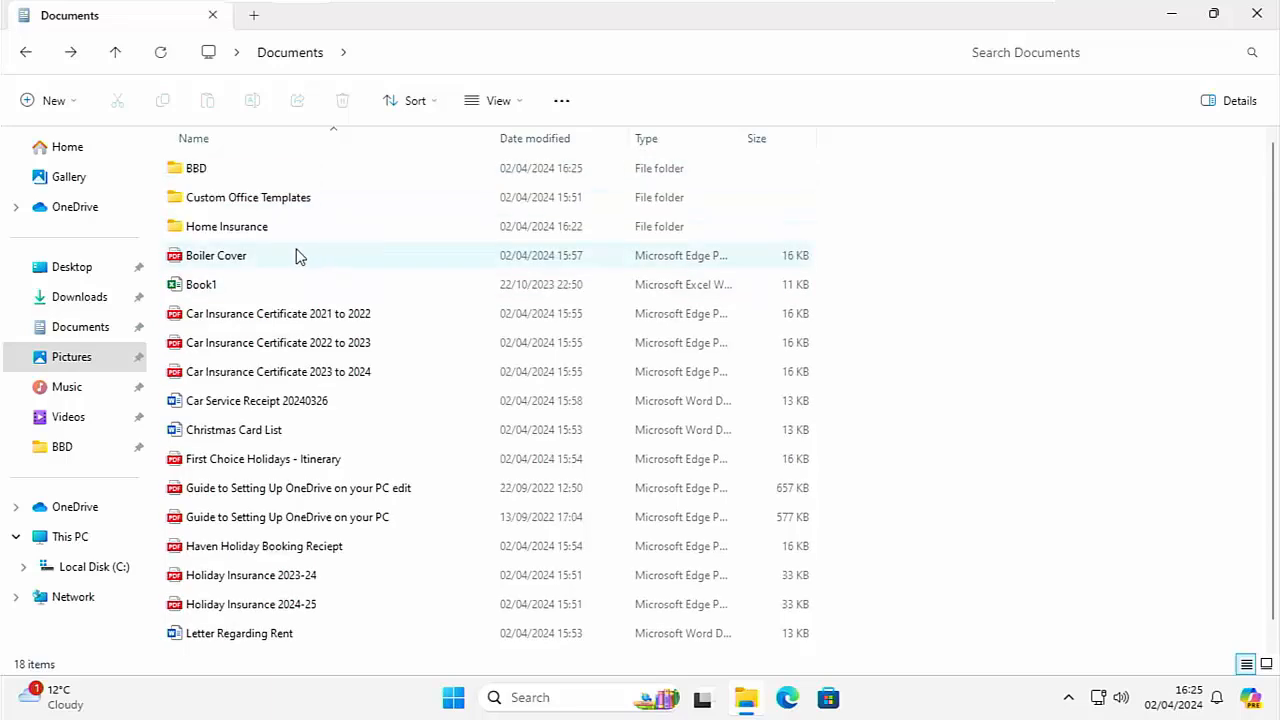
{"action": "double_click", "coordinate": [195, 167]}
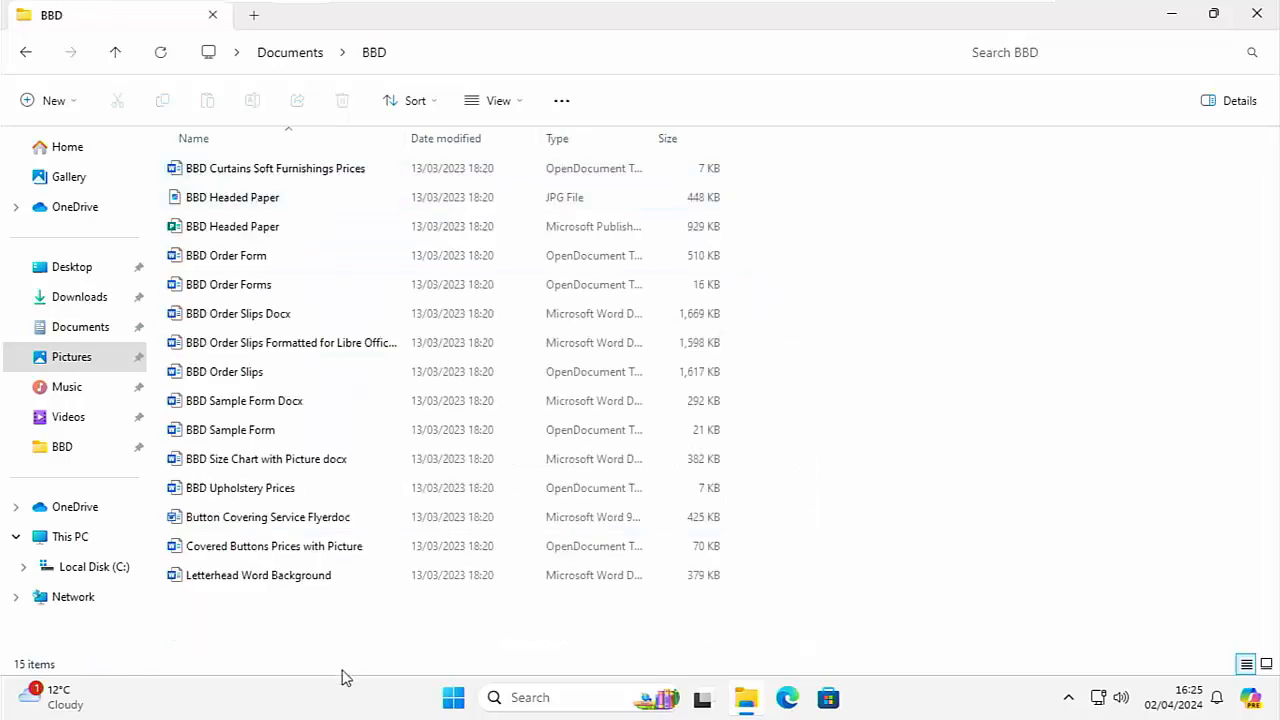
- Return to Documents and create a new folder named Car there
{"action": "left_click", "coordinate": [291, 52]}
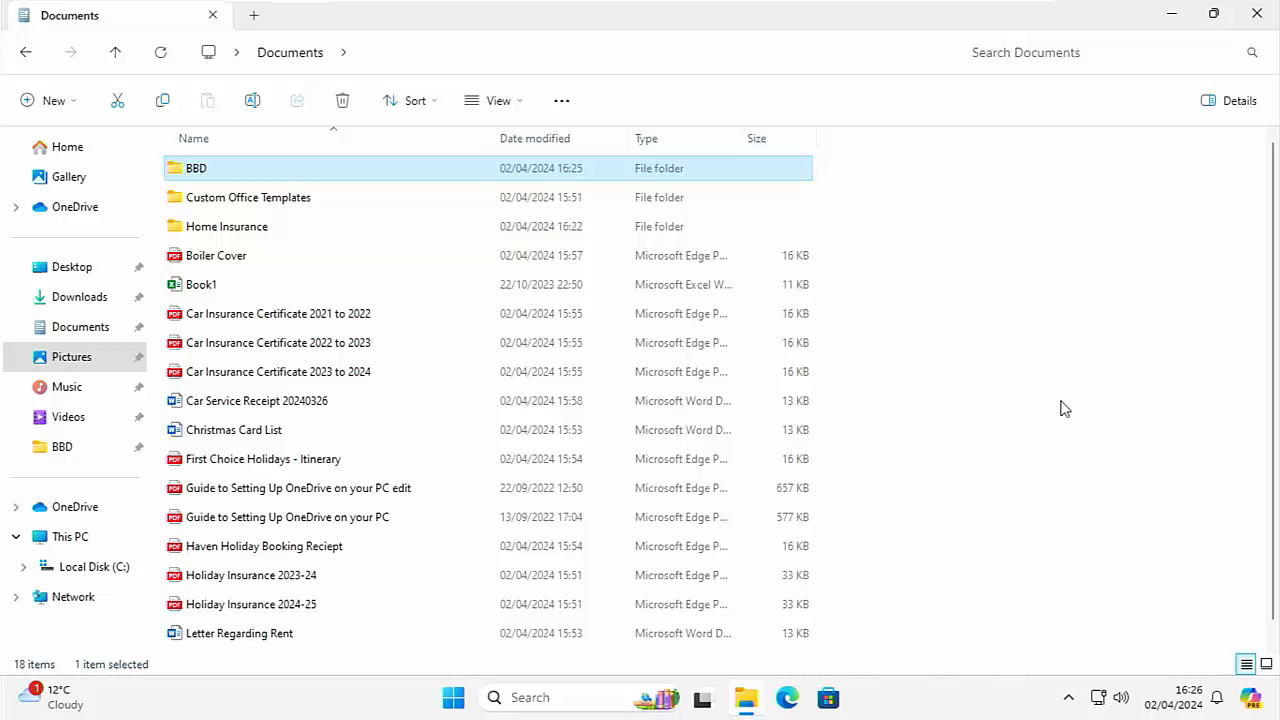
{"action": "right_click", "coordinate": [1013, 371]}
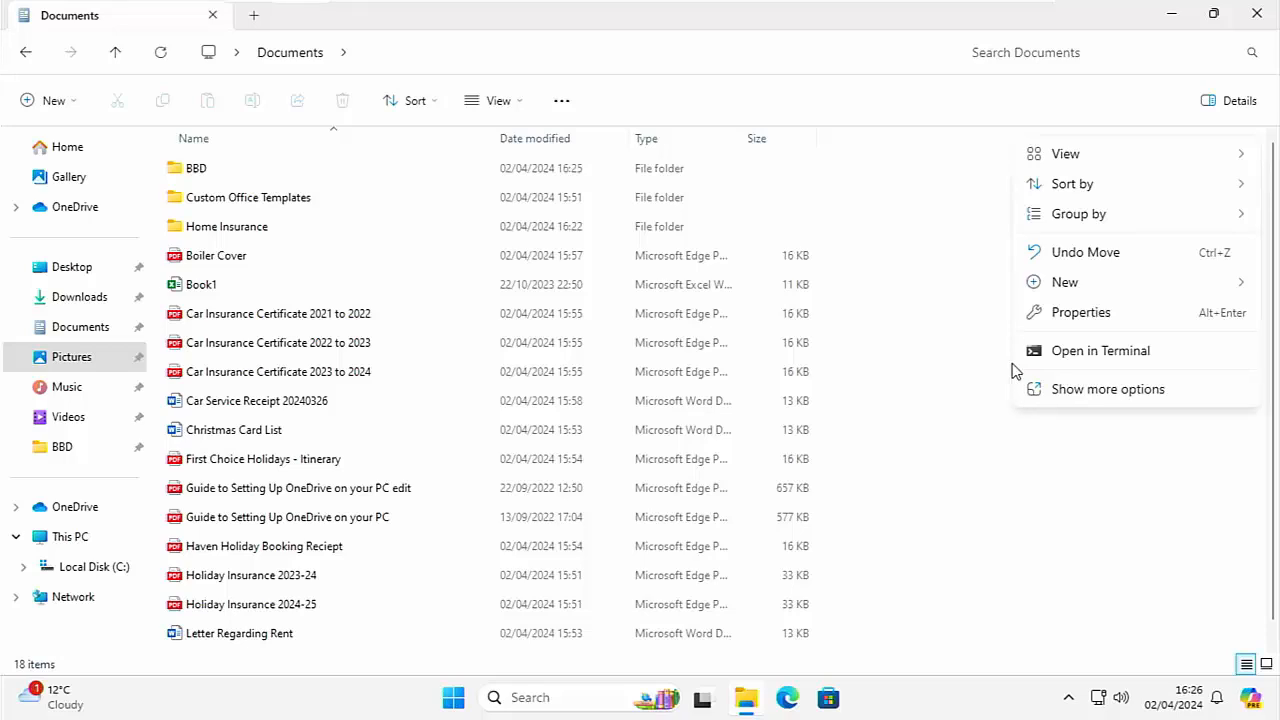
{"action": "mouse_move", "coordinate": [1075, 283]}
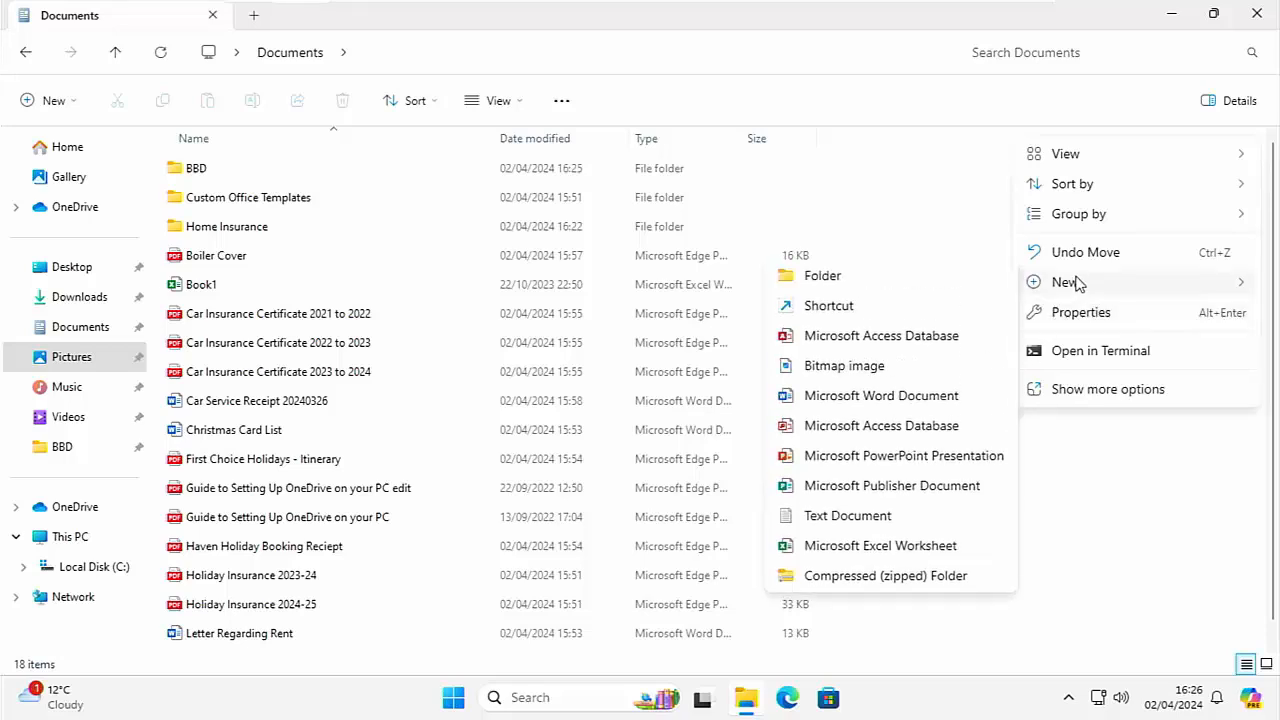
{"action": "left_click", "coordinate": [838, 287]}
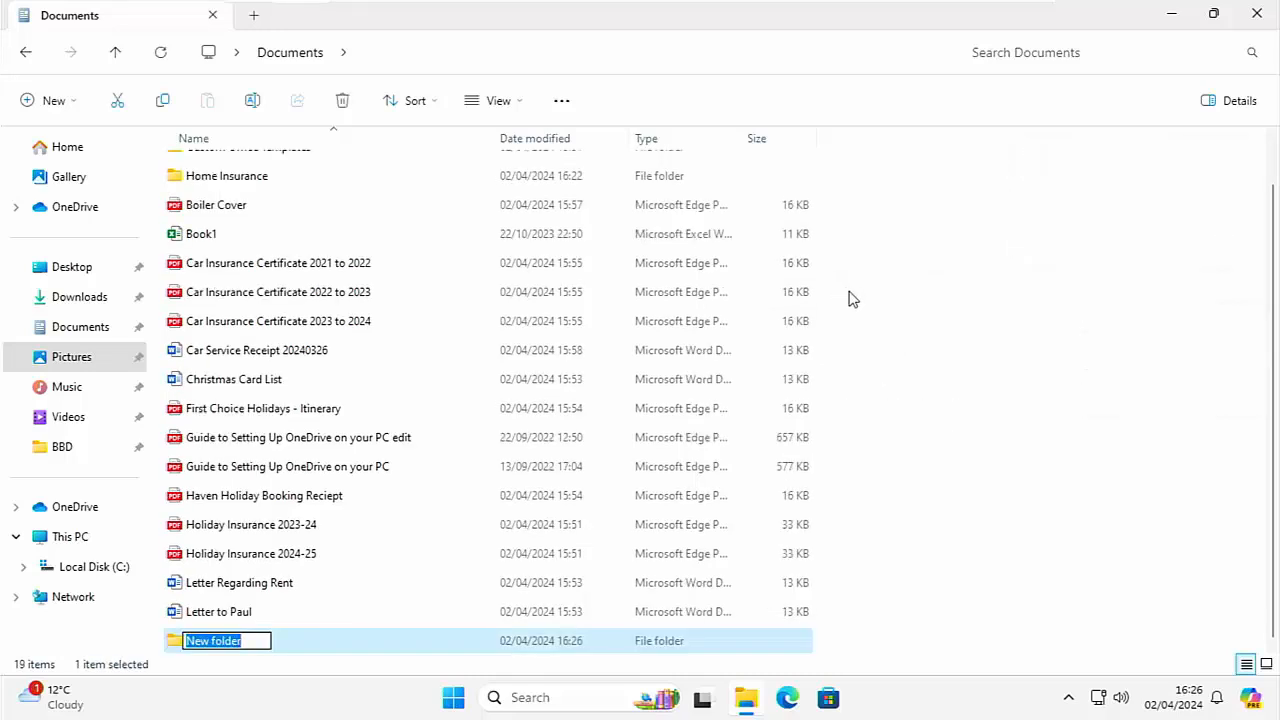
{"action": "type", "text": "Car"}
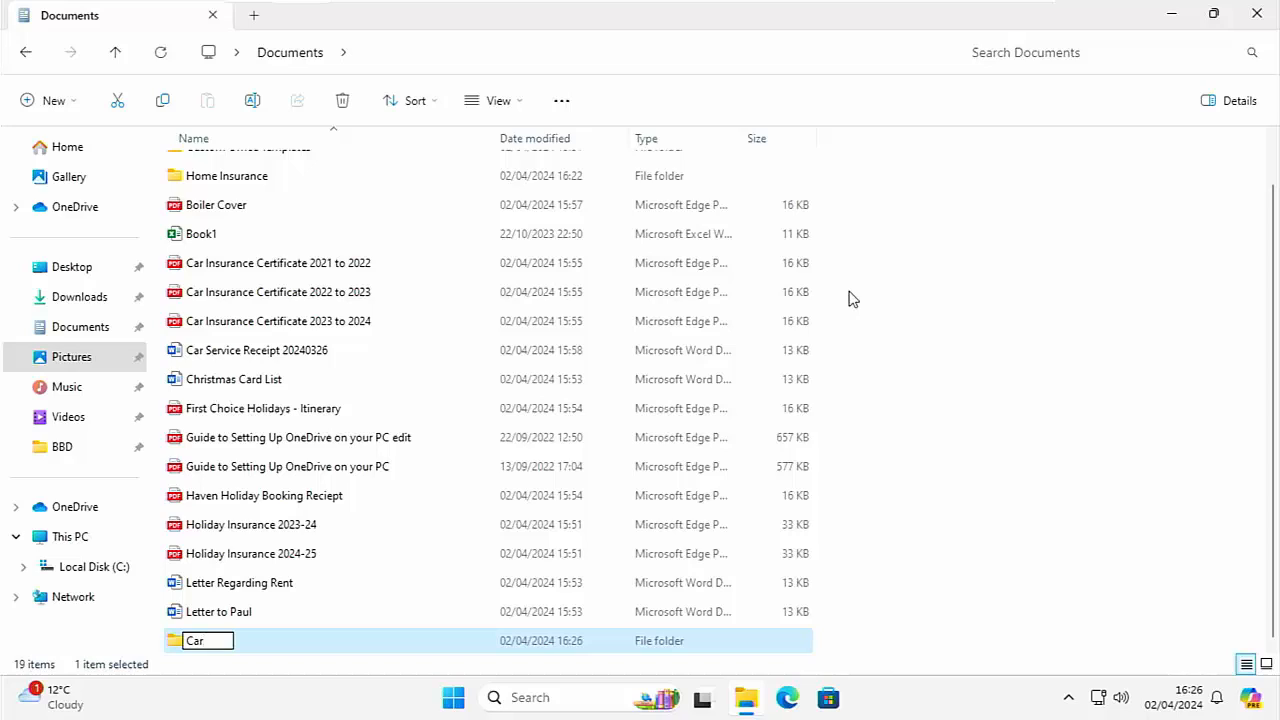
{"action": "key", "text": "Return"}
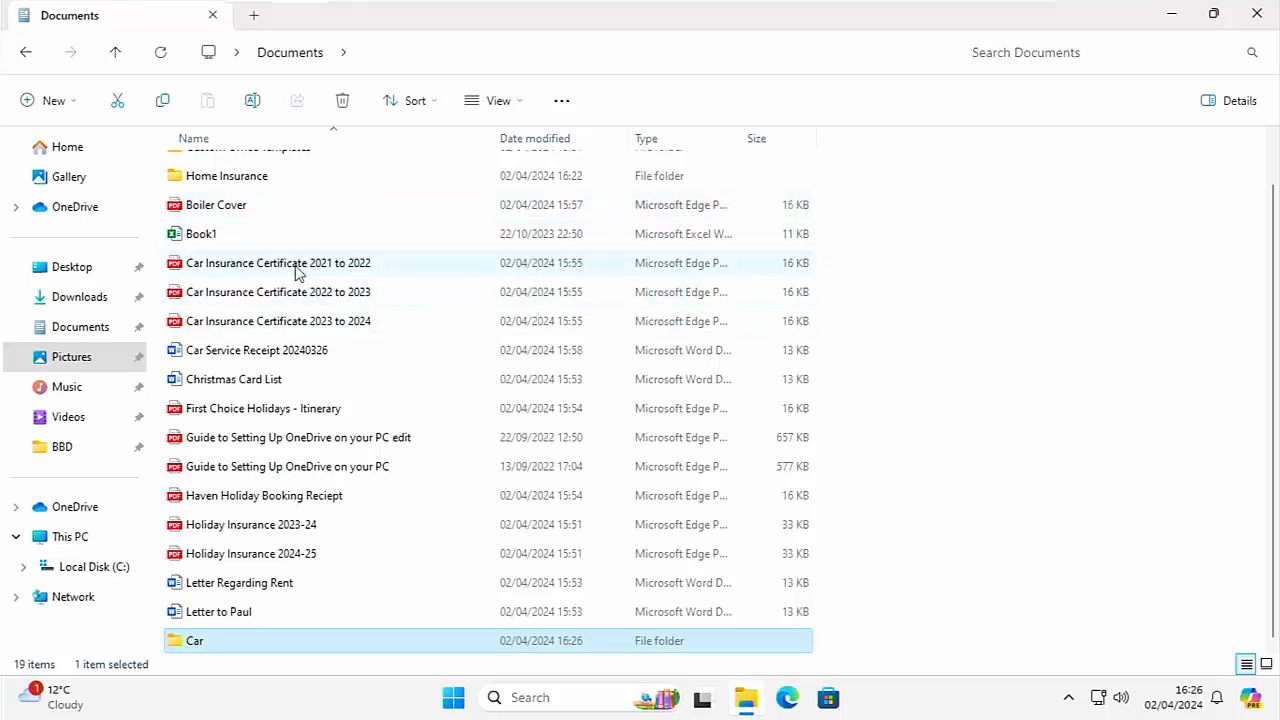
- Move the Car Insurance Certificates for 2021 to 2022, 2022 to 2023 and 2023 to 2024 into the Car folder in Documents
{"action": "left_click_drag", "start_coordinate": [266, 266], "coordinate": [184, 650]}
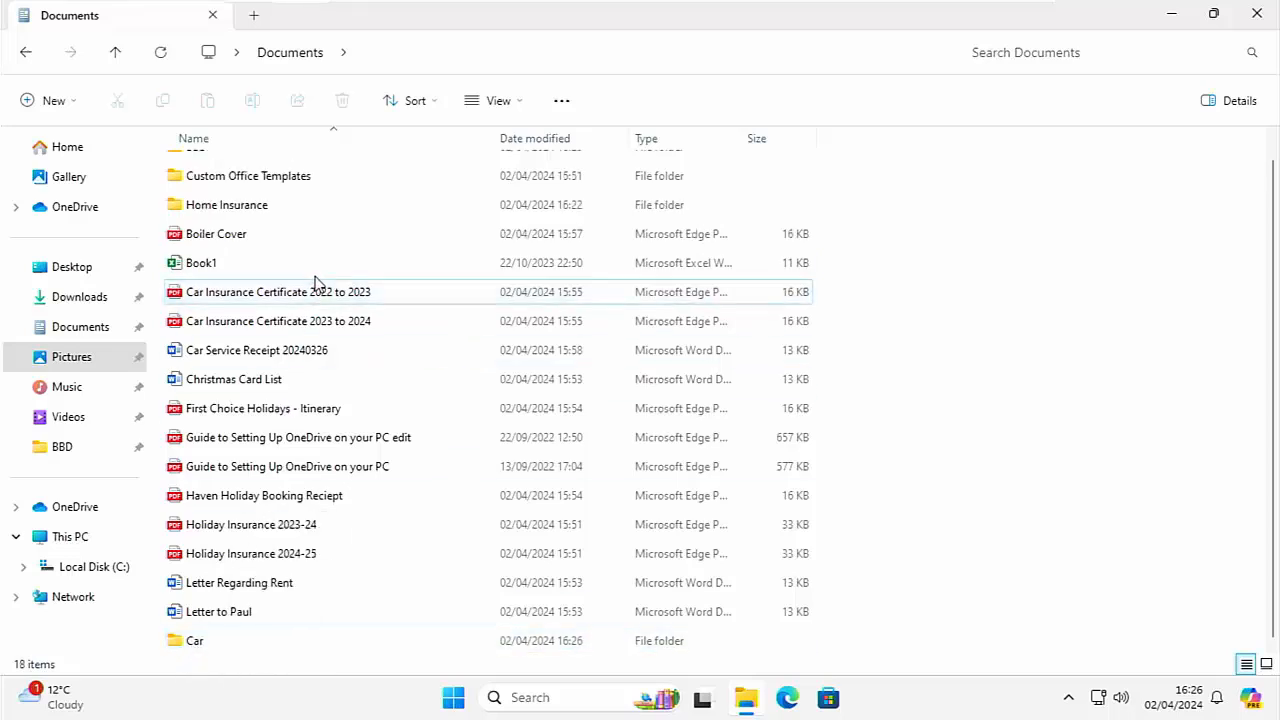
{"action": "left_click_drag", "start_coordinate": [306, 292], "coordinate": [209, 646]}
{"action": "left_click_drag", "start_coordinate": [314, 320], "coordinate": [201, 644]}
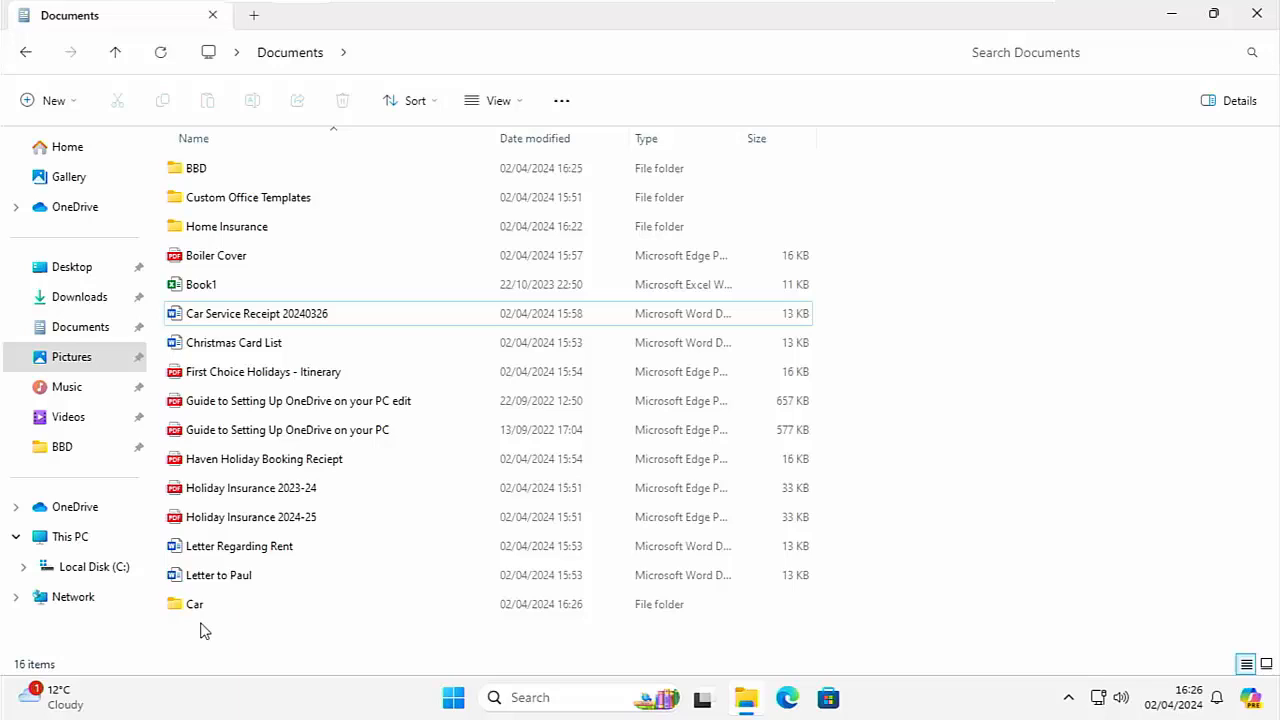
- Go to the Downloads folder and cut the Car Insurance Certificate 2024 to 2025 file
{"action": "left_click", "coordinate": [98, 307]}
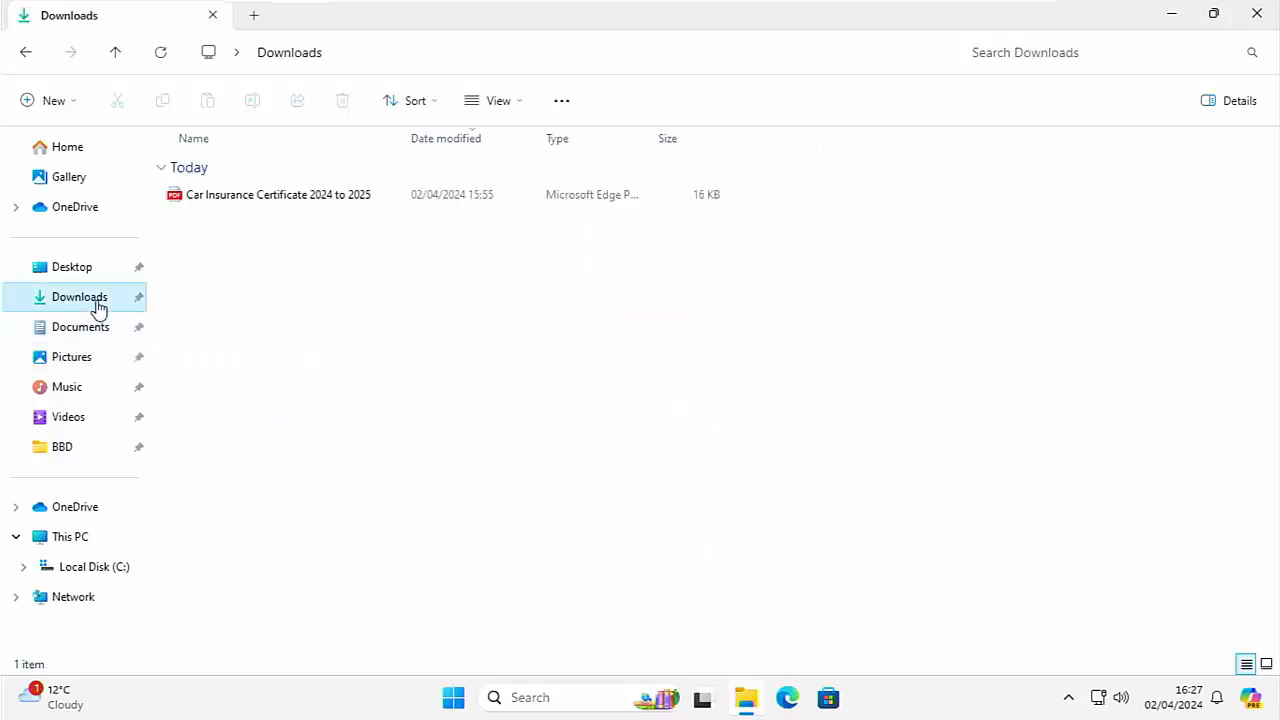
{"action": "right_click", "coordinate": [254, 206]}
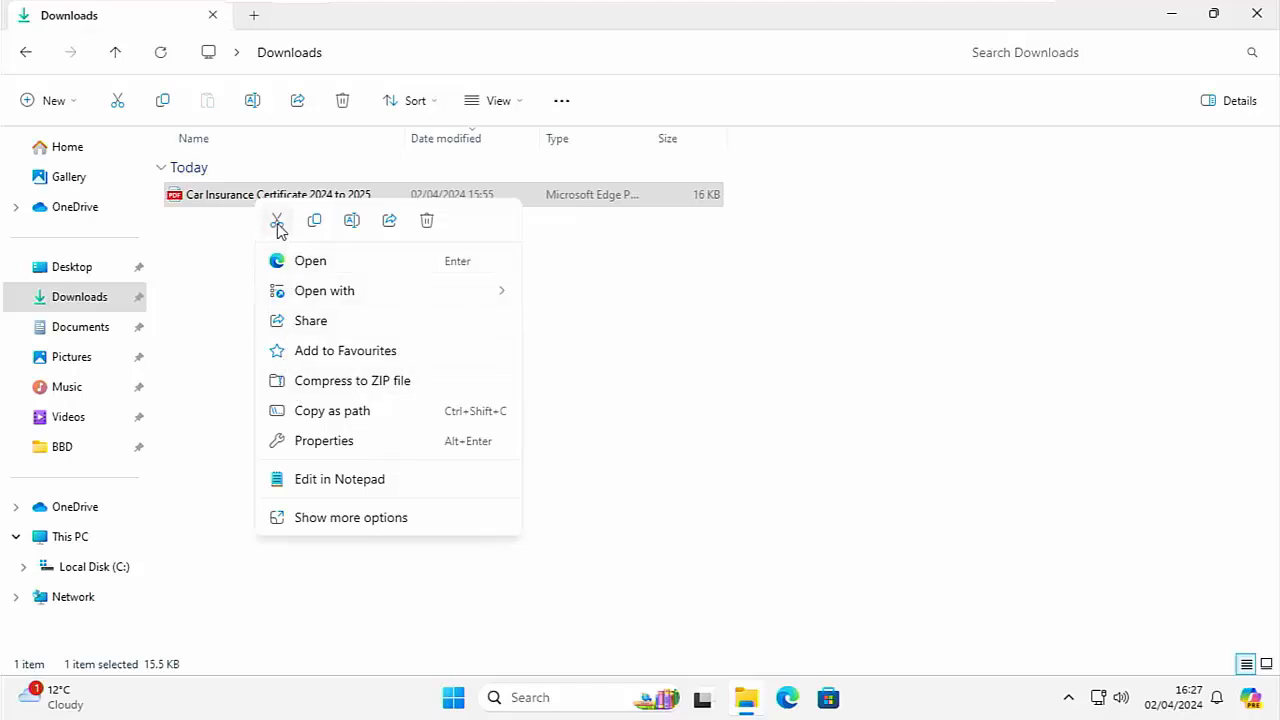
{"action": "left_click", "coordinate": [300, 518]}
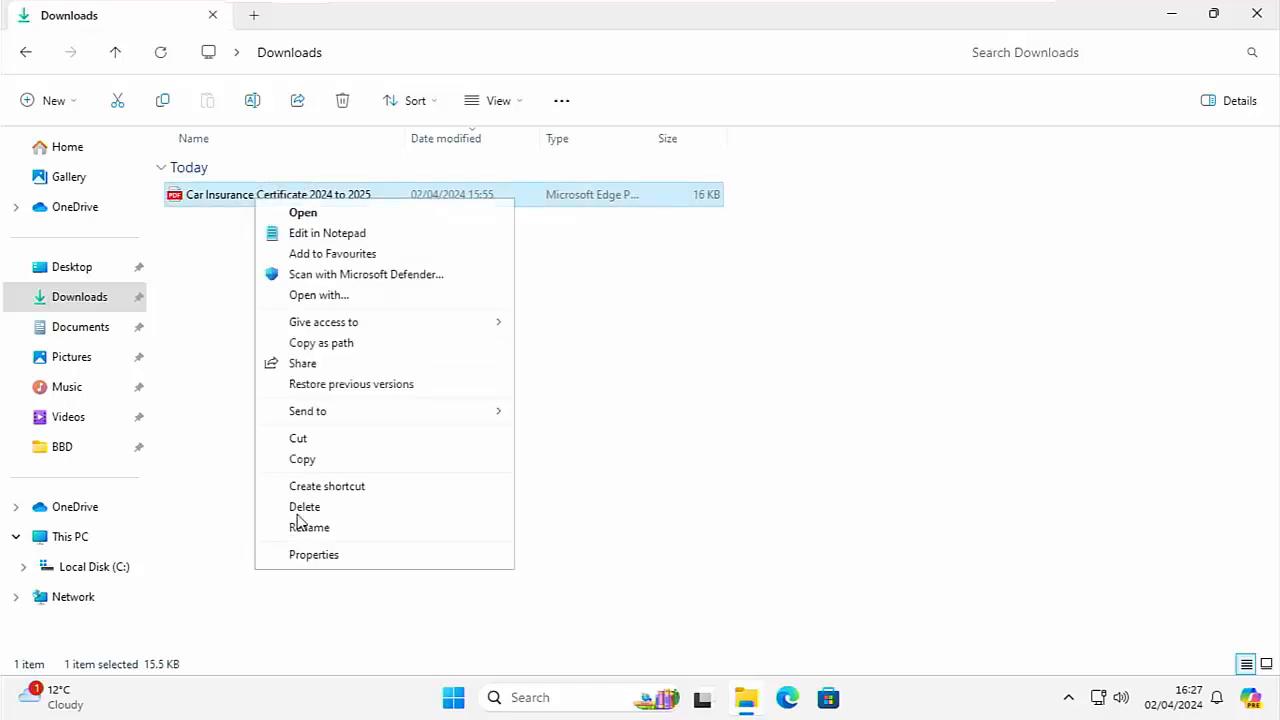
{"action": "left_click", "coordinate": [308, 439]}
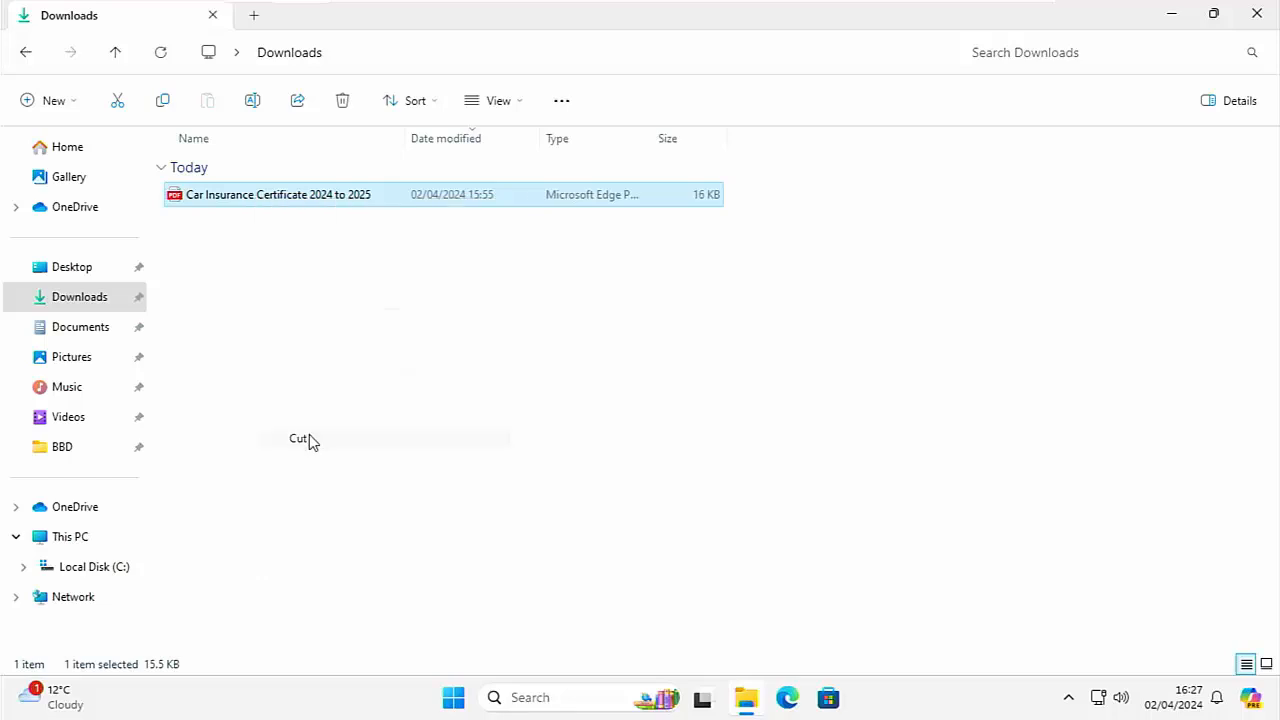
- Paste the cut insurance certificate into the Car folder inside Documents
{"action": "left_click", "coordinate": [79, 328]}
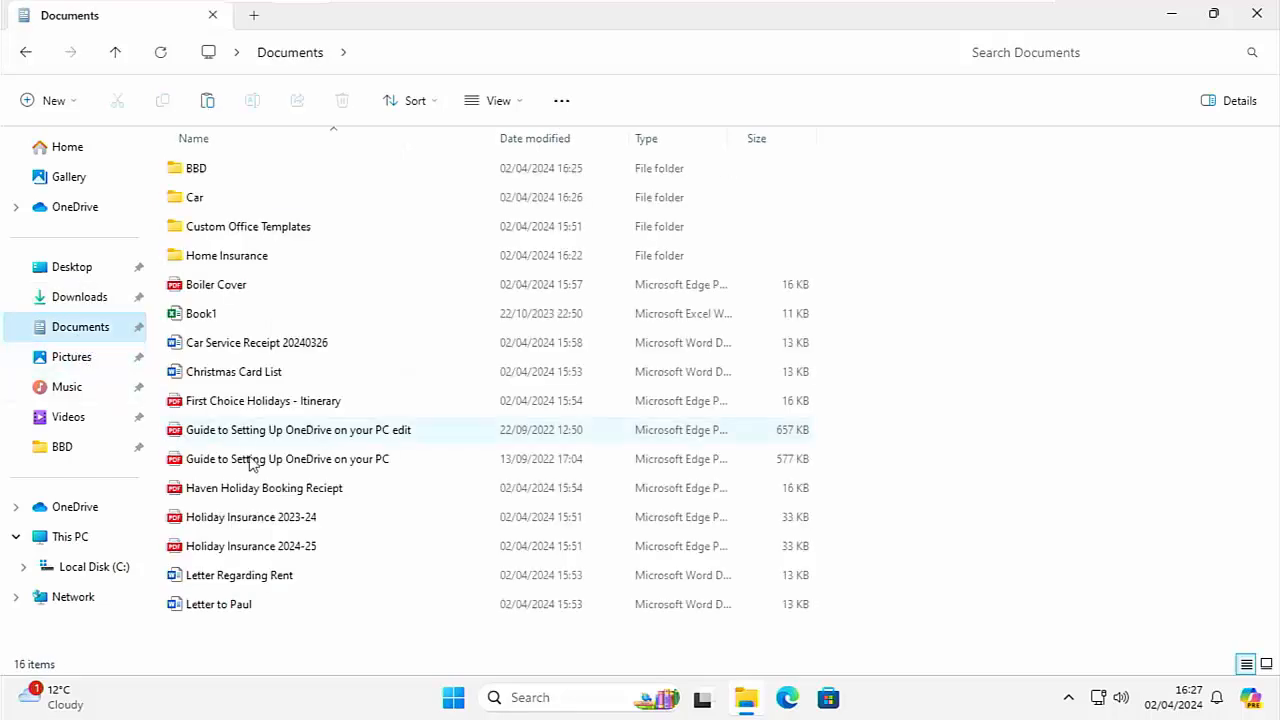
{"action": "double_click", "coordinate": [186, 202]}
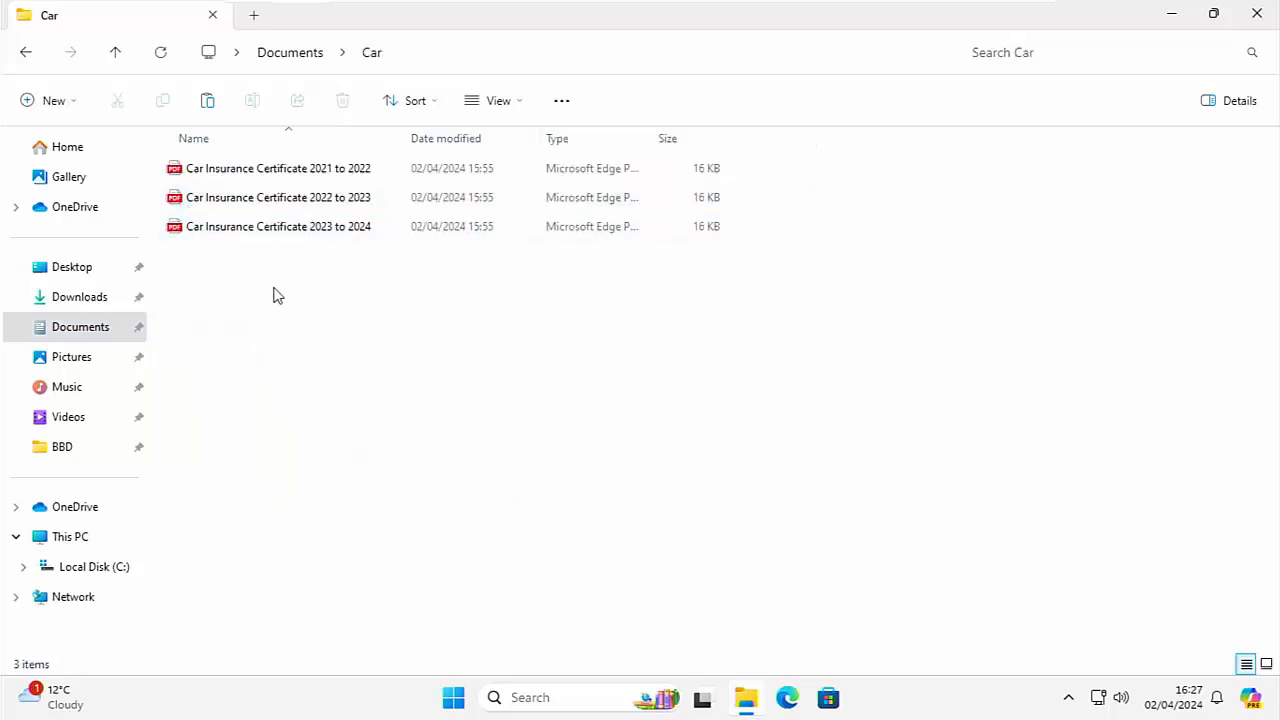
{"action": "right_click", "coordinate": [857, 291]}
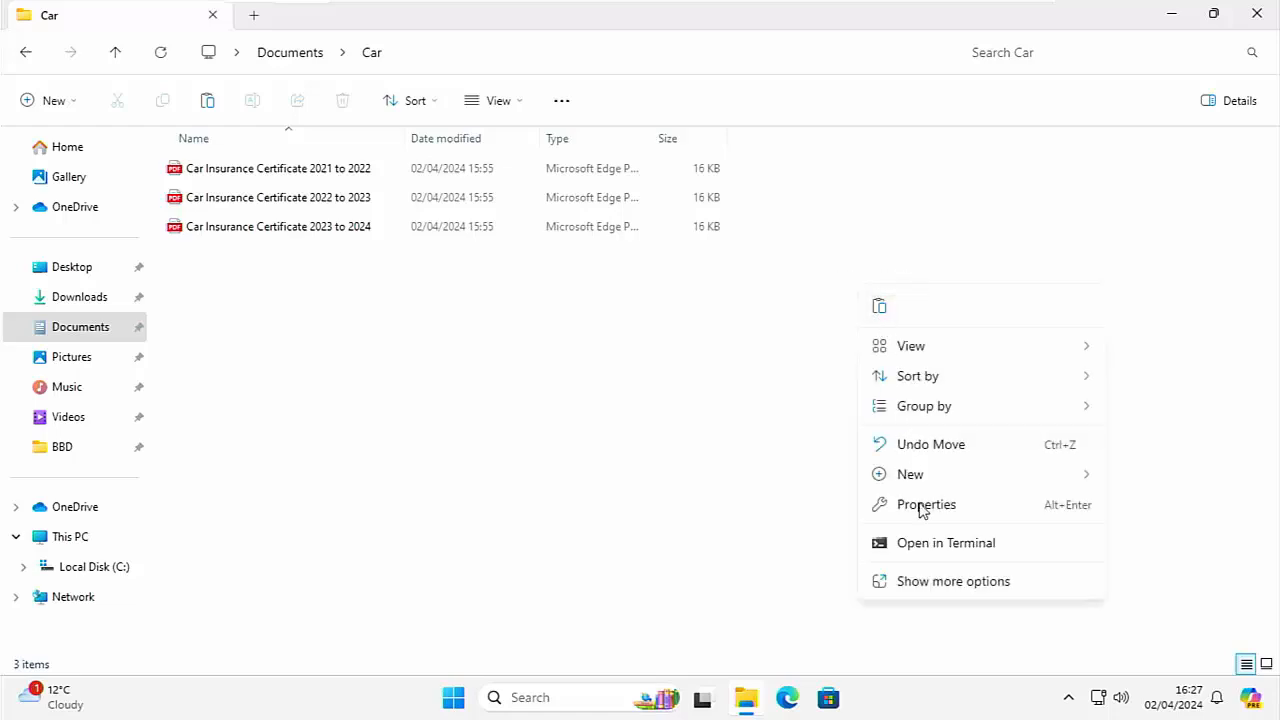
{"action": "left_click", "coordinate": [940, 581]}
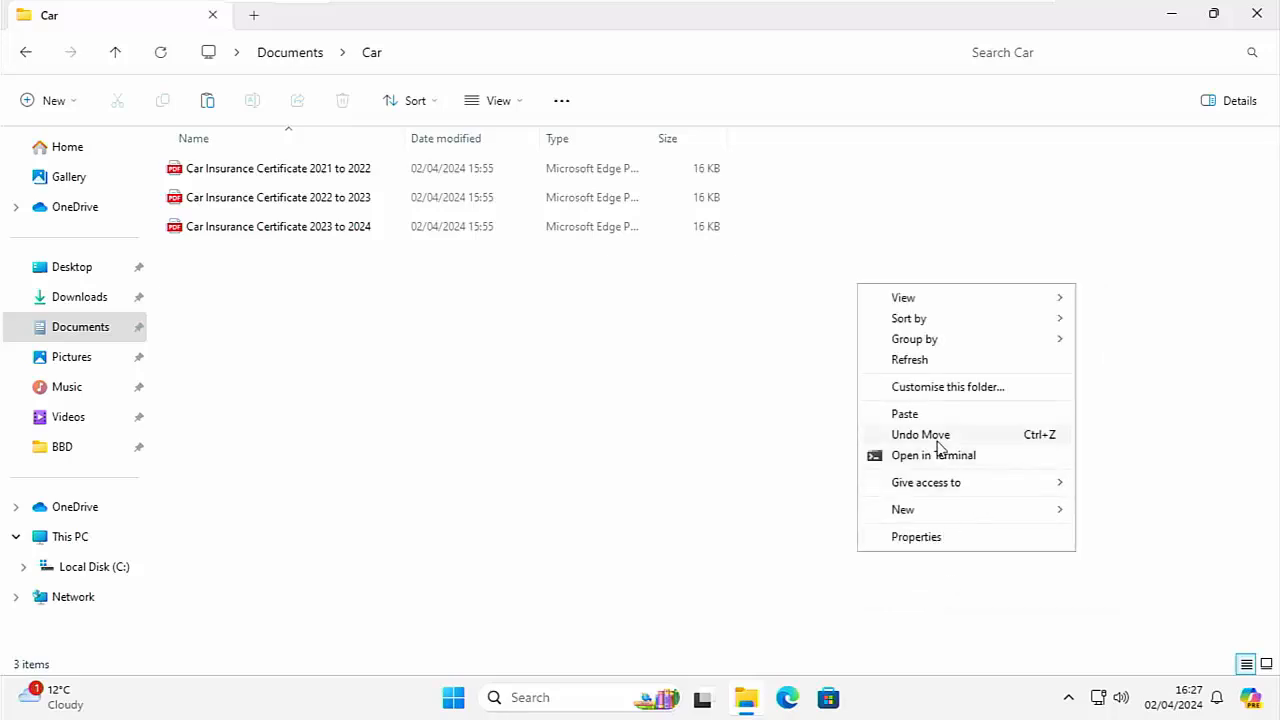
{"action": "left_click", "coordinate": [920, 416]}
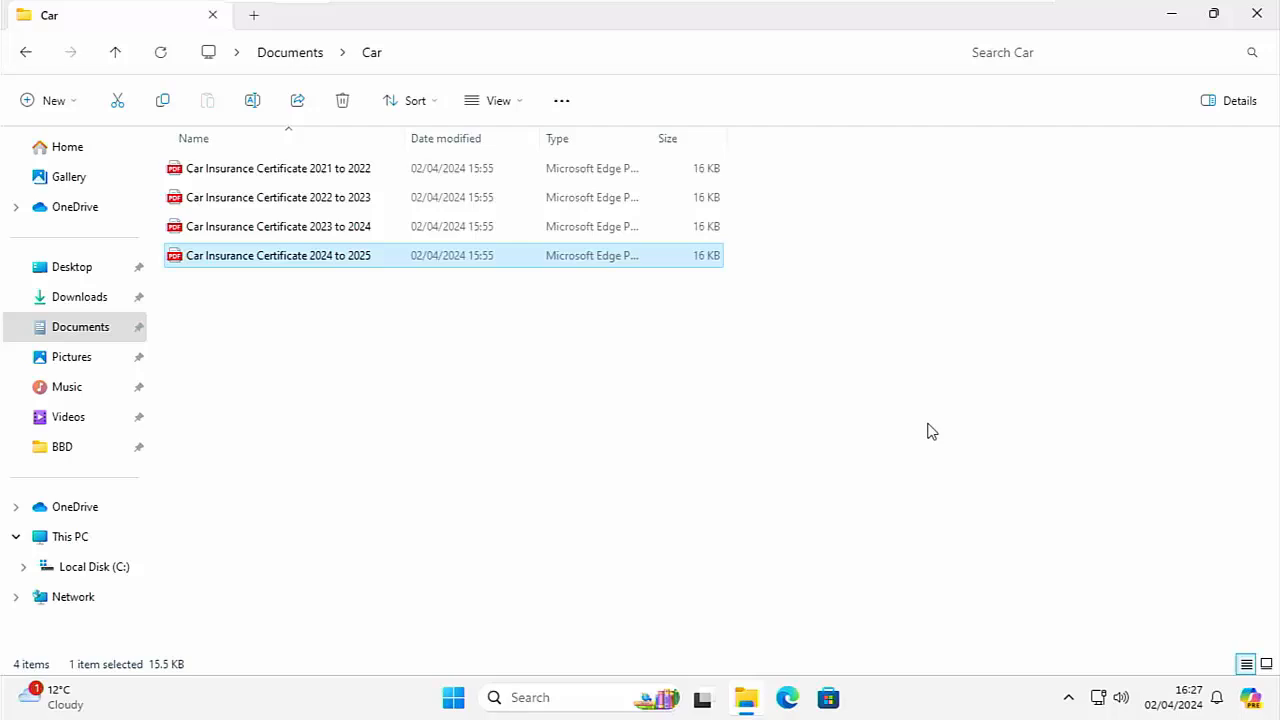
- Return to Documents, move Car Service Receipt 20240326 directly onto the Car folder, and open that folder to check its contents
{"action": "left_click", "coordinate": [290, 52]}
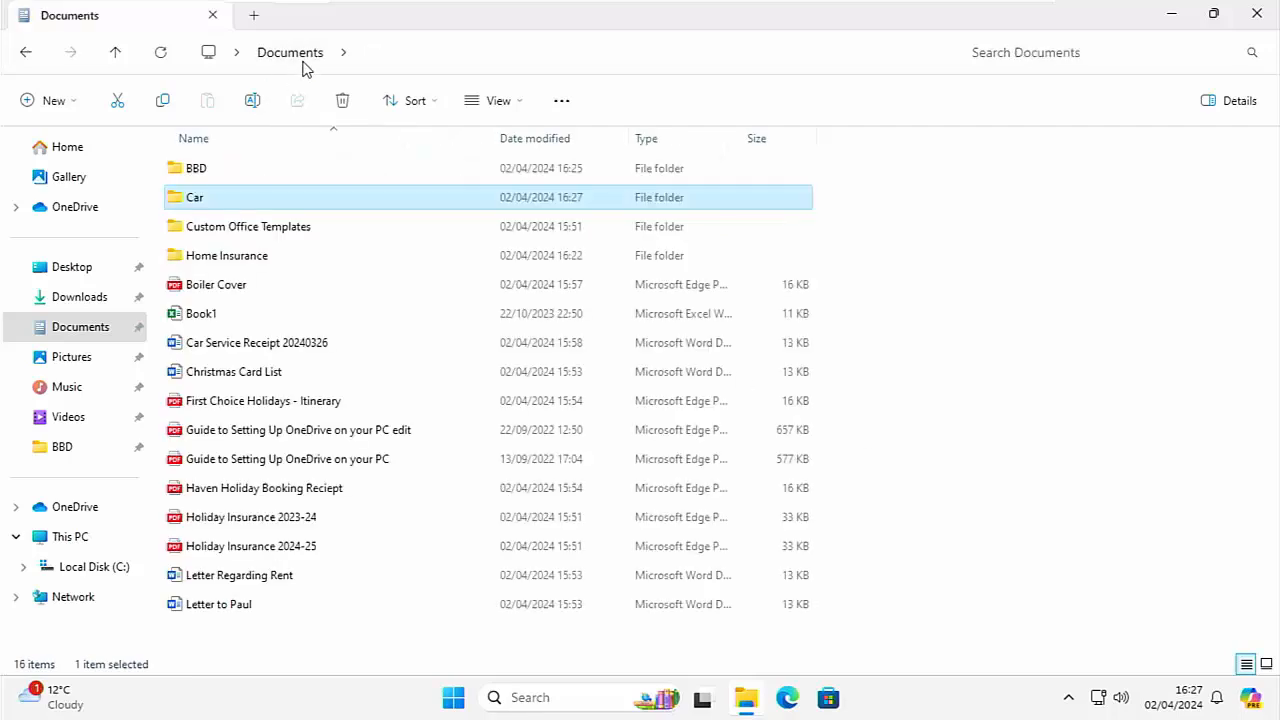
{"action": "left_click", "coordinate": [256, 345]}
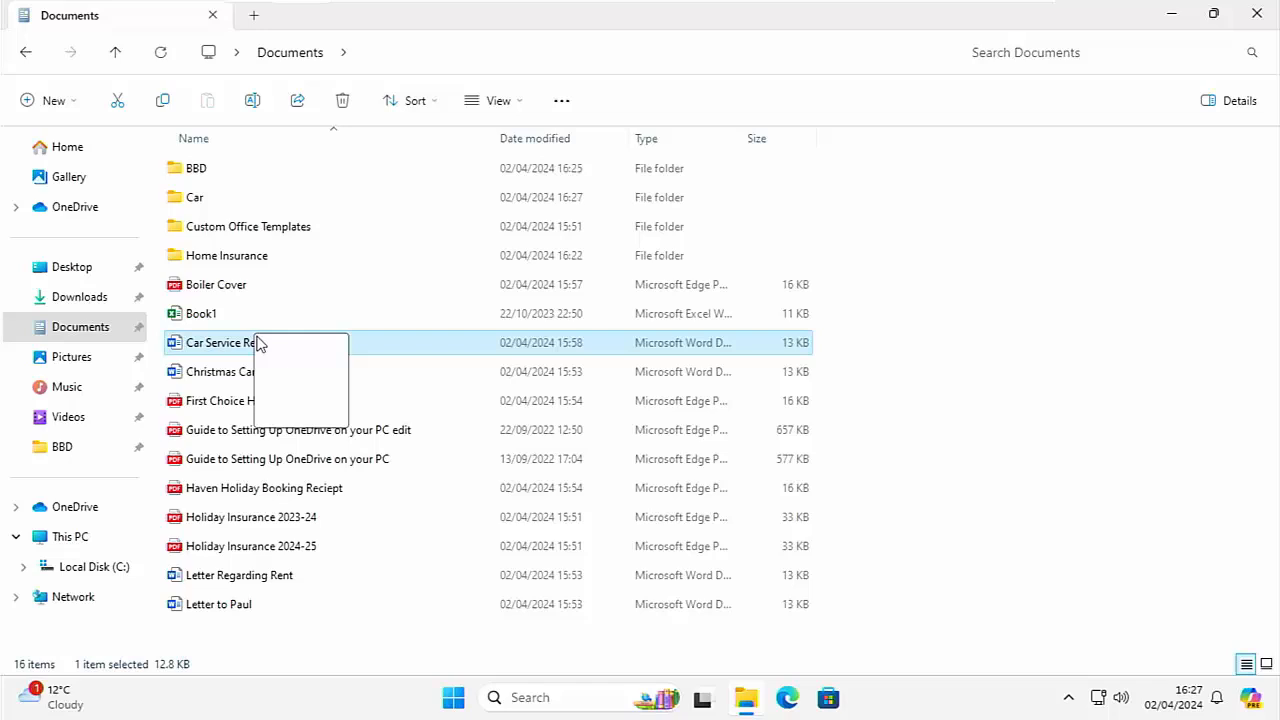
{"action": "left_click_drag", "start_coordinate": [258, 343], "coordinate": [233, 205]}
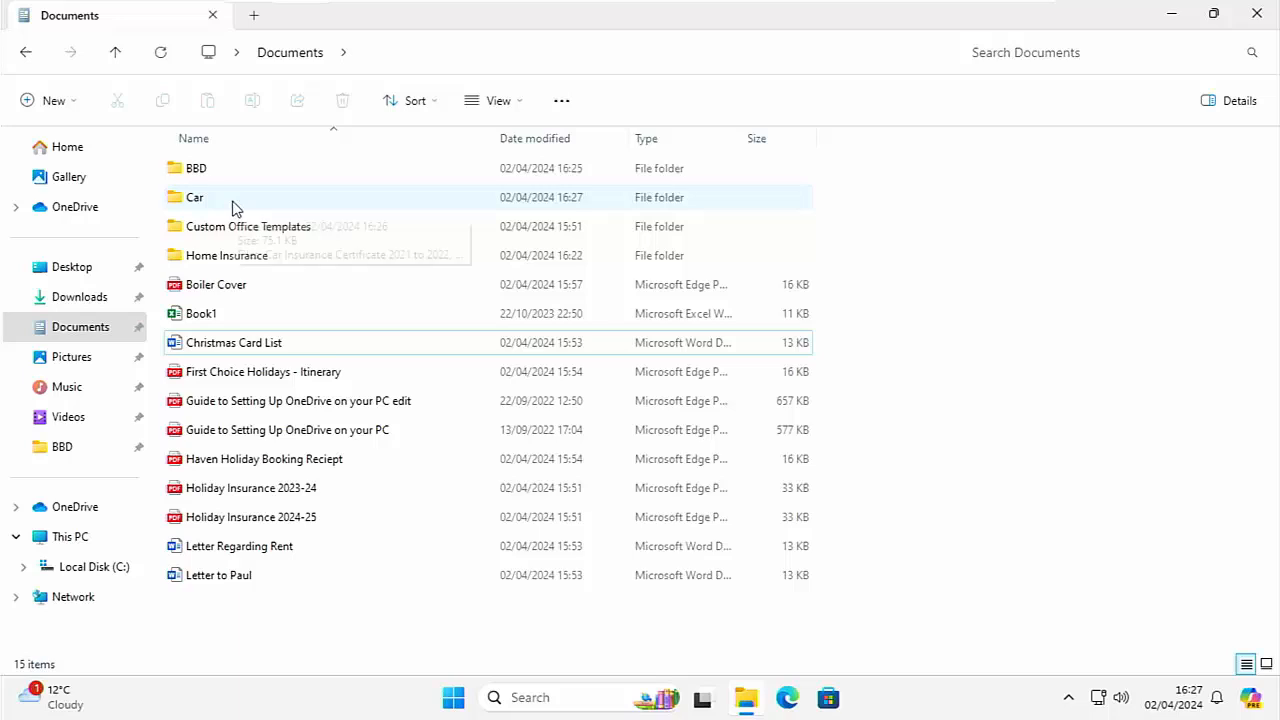
{"action": "double_click", "coordinate": [222, 206]}
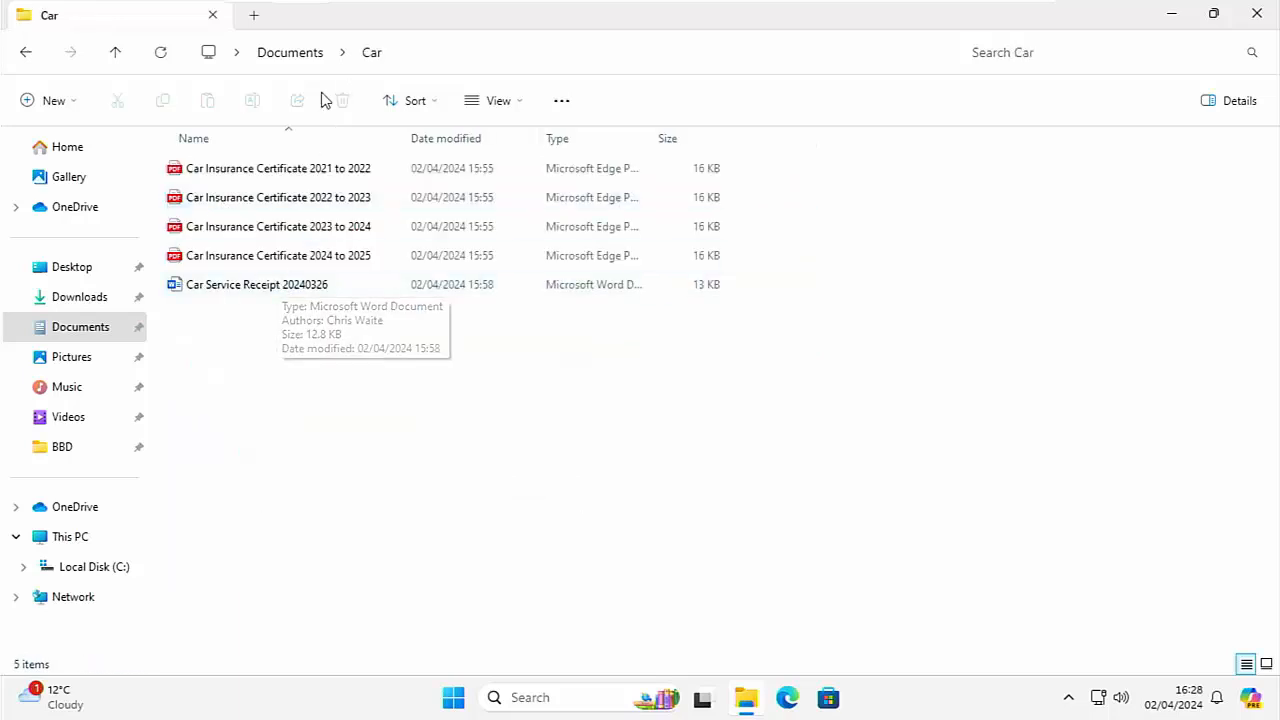
- Return to Documents and create a new folder named Holiday there
{"action": "left_click", "coordinate": [291, 53]}
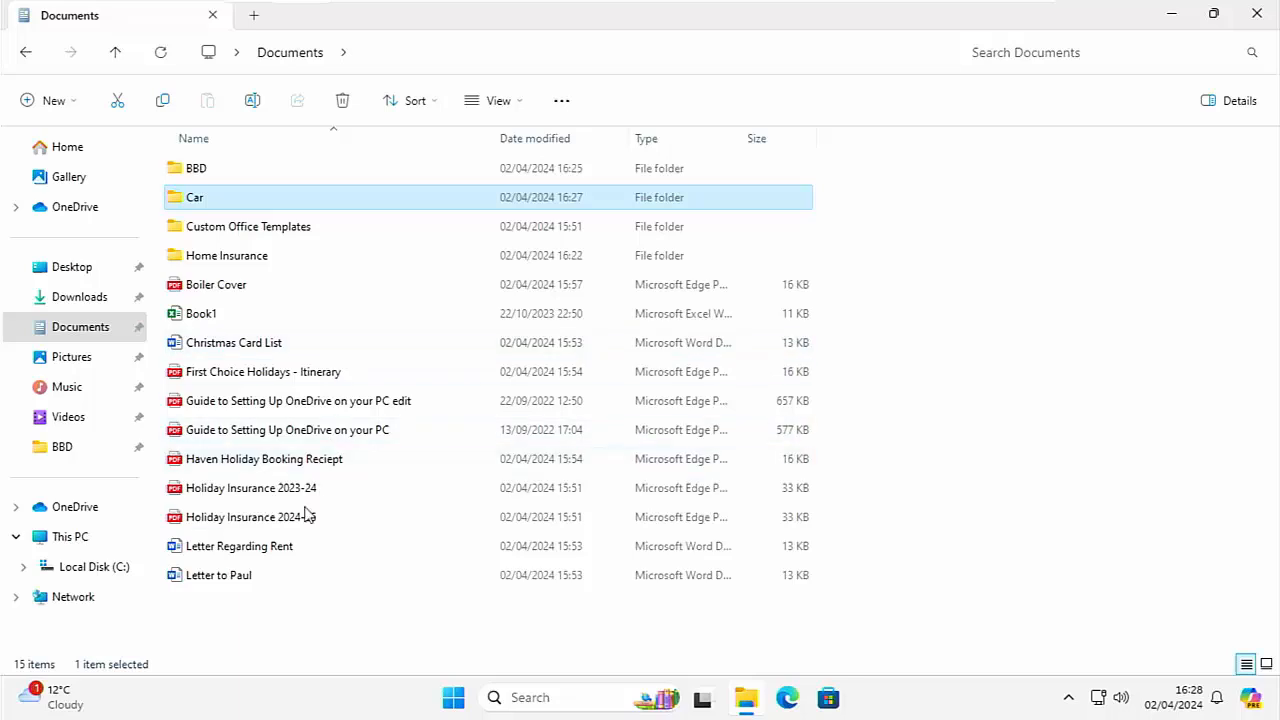
{"action": "right_click", "coordinate": [231, 605]}
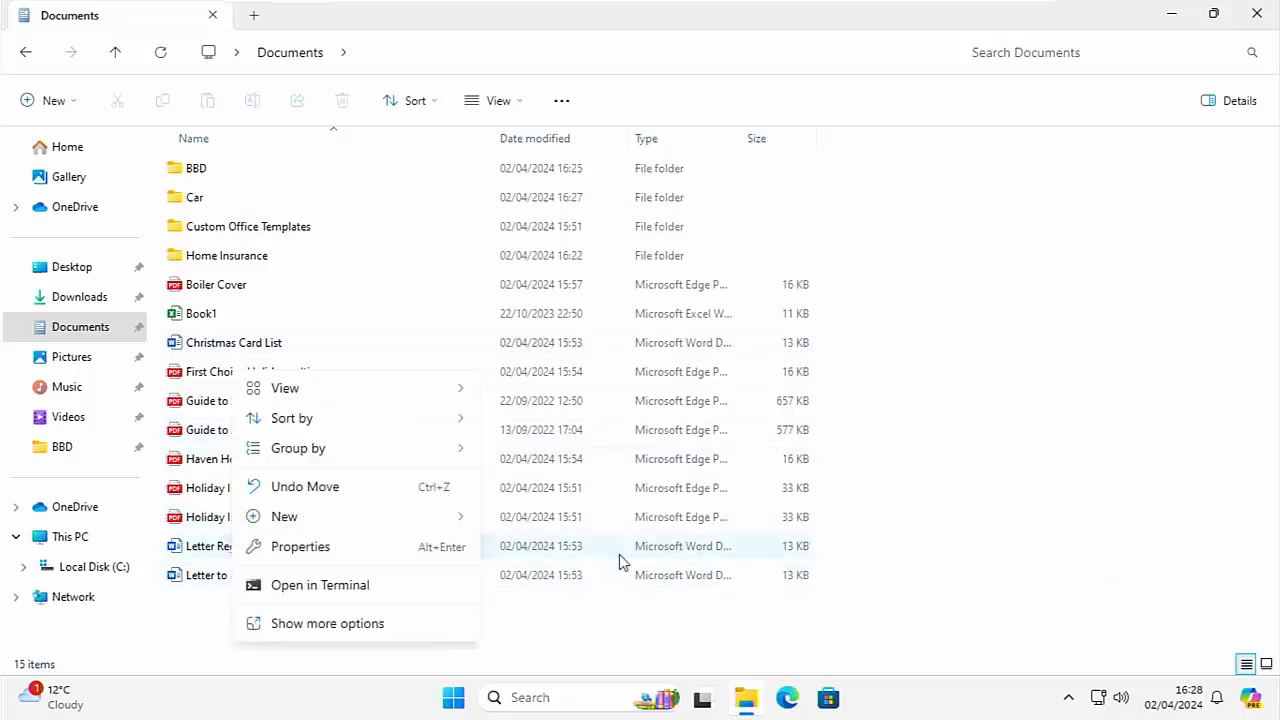
{"action": "mouse_move", "coordinate": [343, 514]}
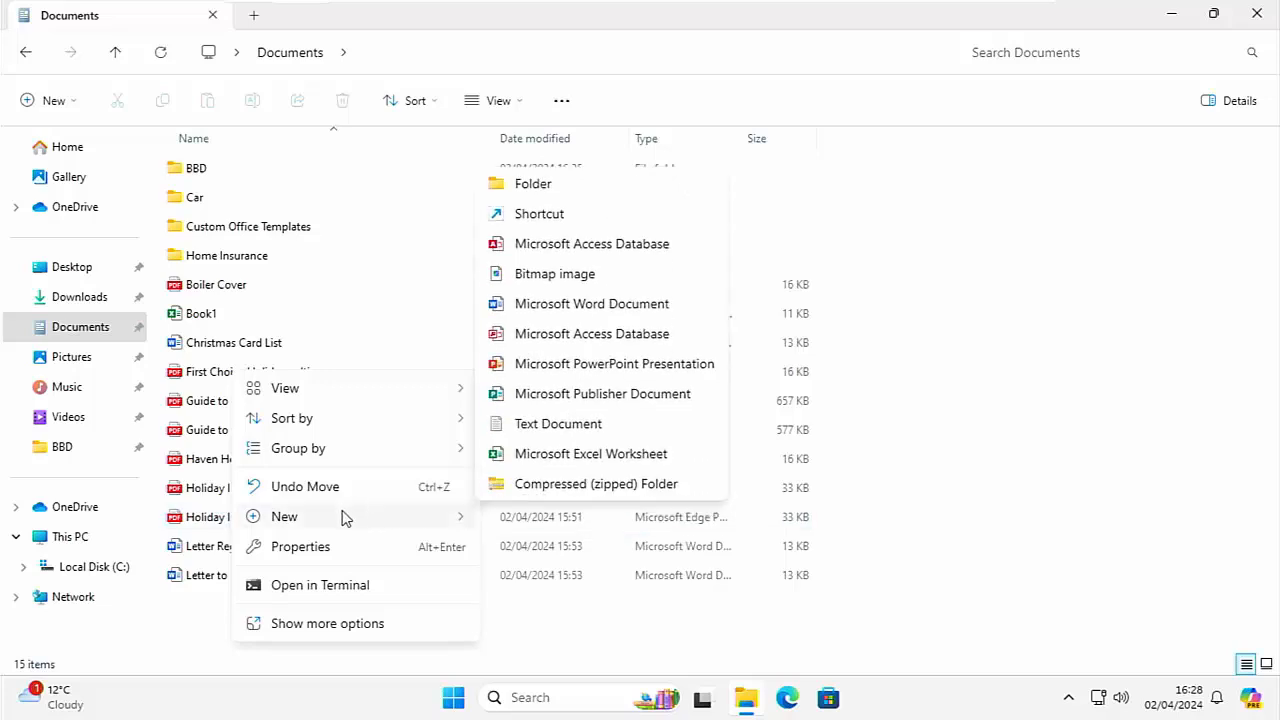
{"action": "left_click", "coordinate": [585, 185]}
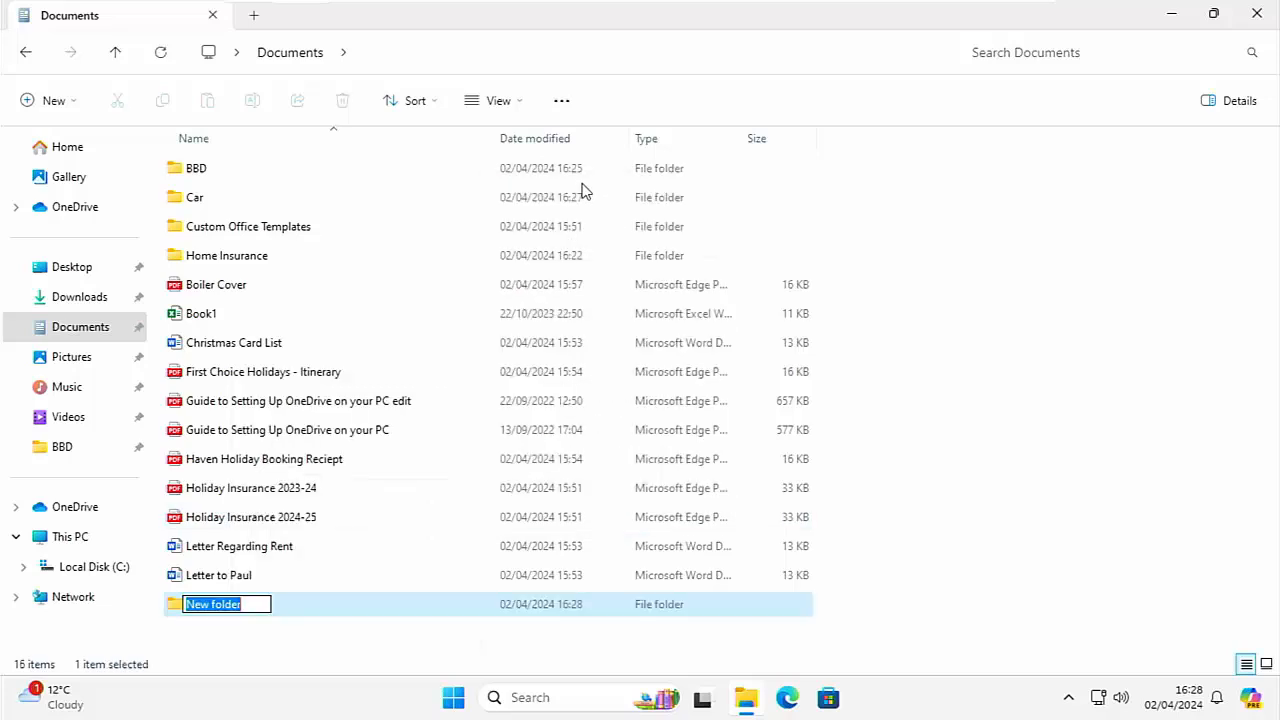
{"action": "type", "text": "H"}
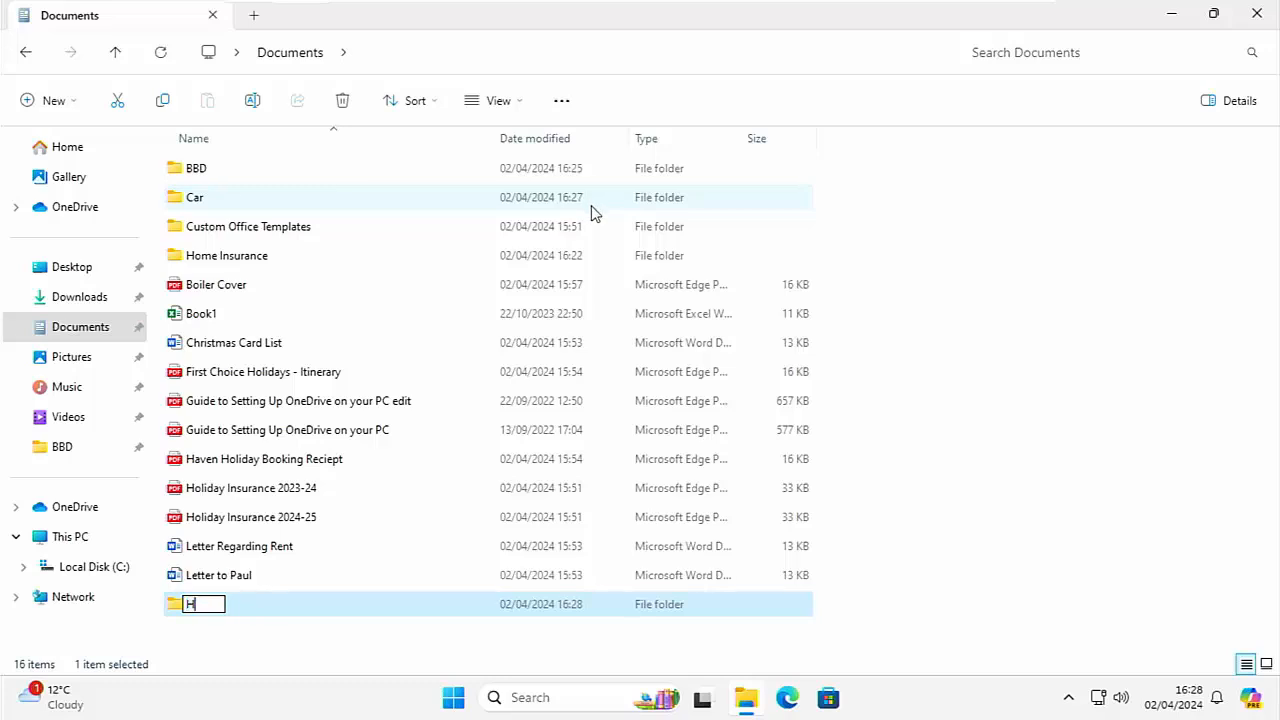
{"action": "type", "text": "oliday"}
{"action": "key", "text": "Return"}
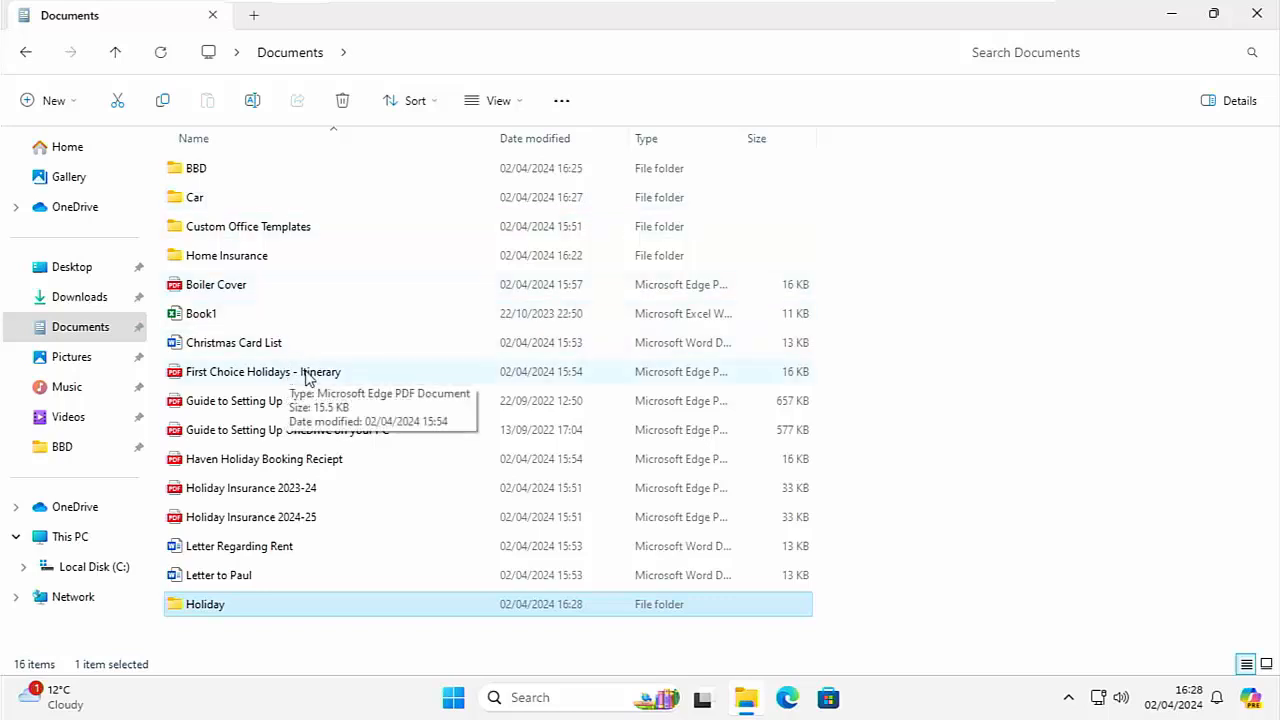
- Move Holiday Insurance 2023-24 and 2024-25, Haven Holiday Booking Reciept and First Choice Holidays - Itinerary into Holiday, check that folder and return to Documents
{"action": "left_click_drag", "start_coordinate": [295, 500], "coordinate": [257, 606]}
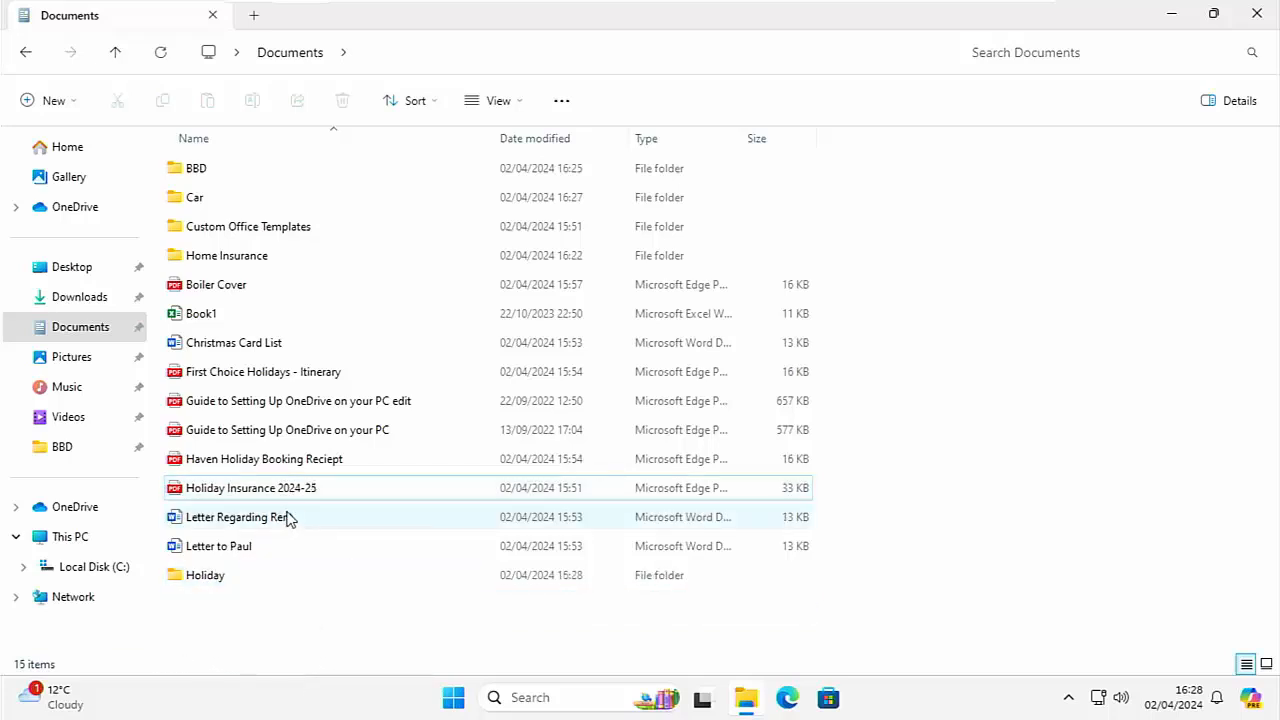
{"action": "left_click_drag", "start_coordinate": [291, 491], "coordinate": [220, 578]}
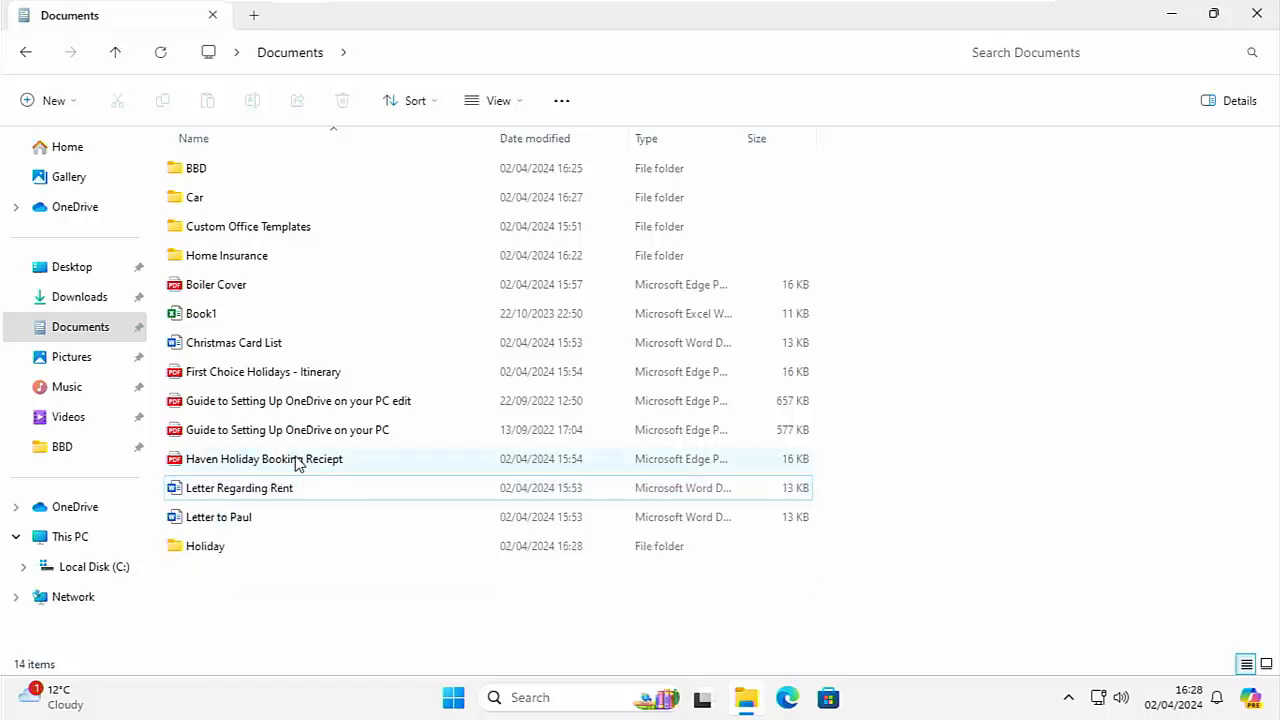
{"action": "left_click_drag", "start_coordinate": [305, 458], "coordinate": [213, 549]}
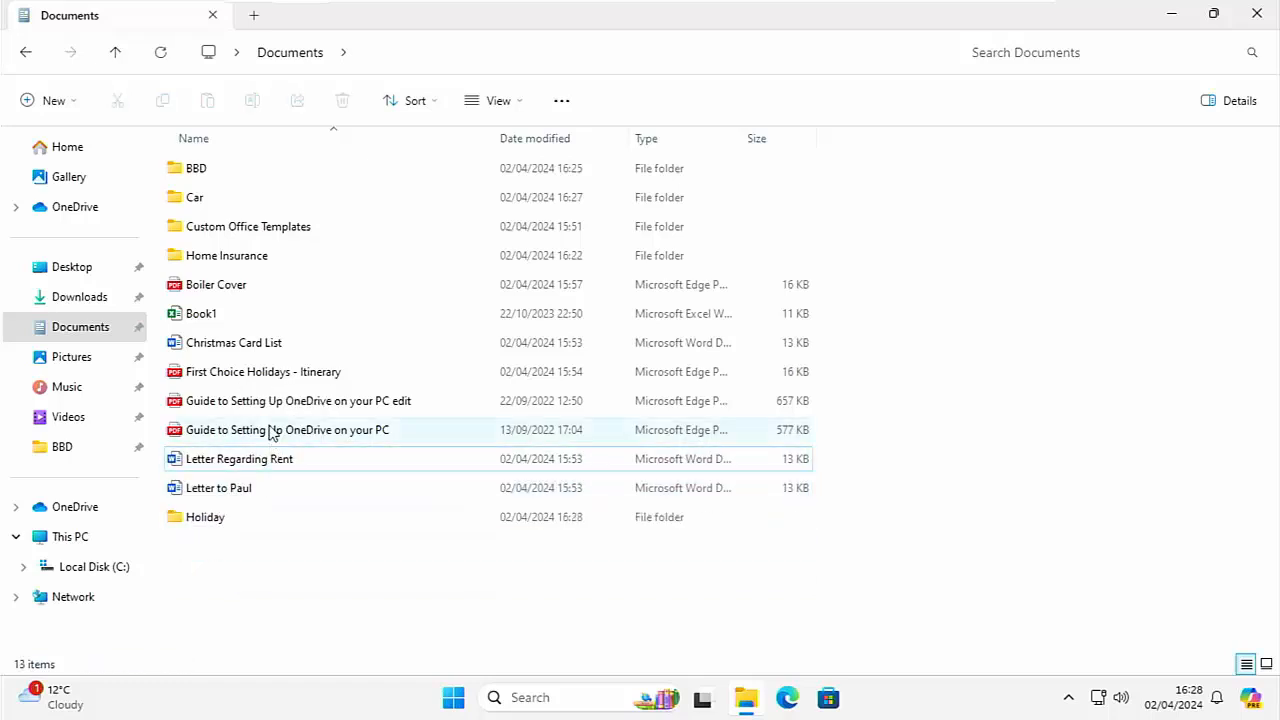
{"action": "left_click_drag", "start_coordinate": [275, 372], "coordinate": [210, 517]}
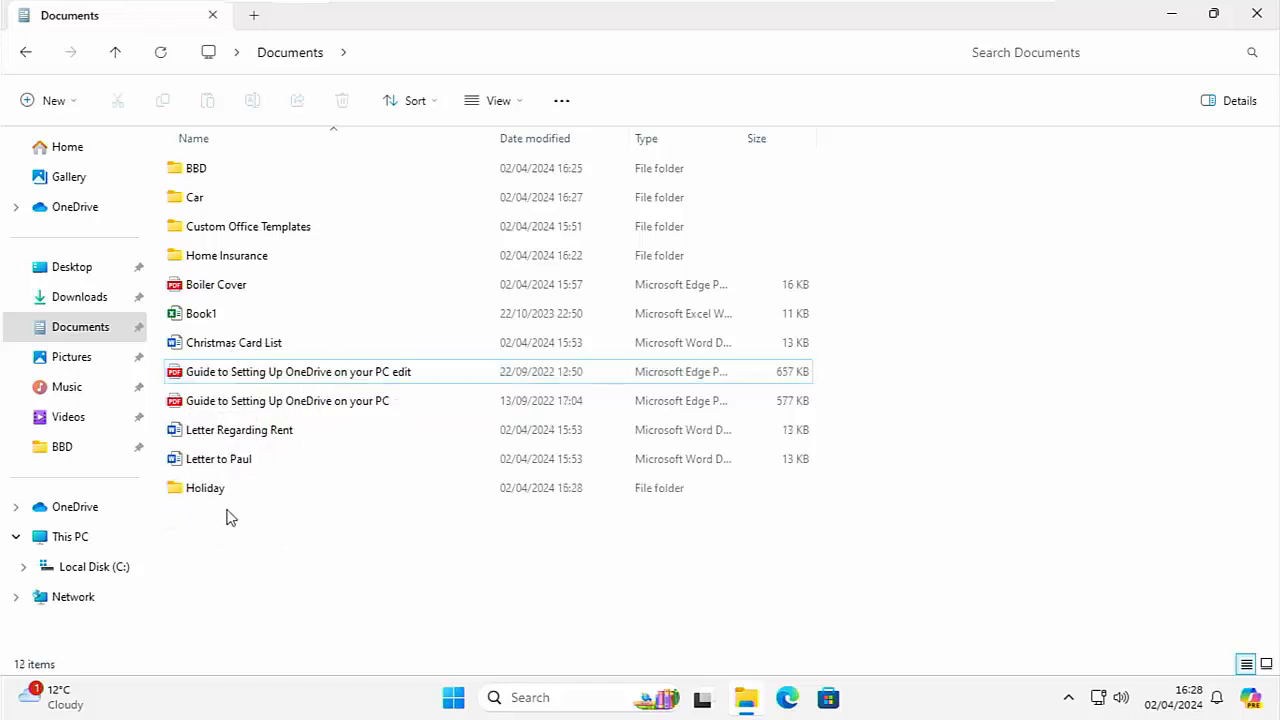
{"action": "double_click", "coordinate": [217, 494]}
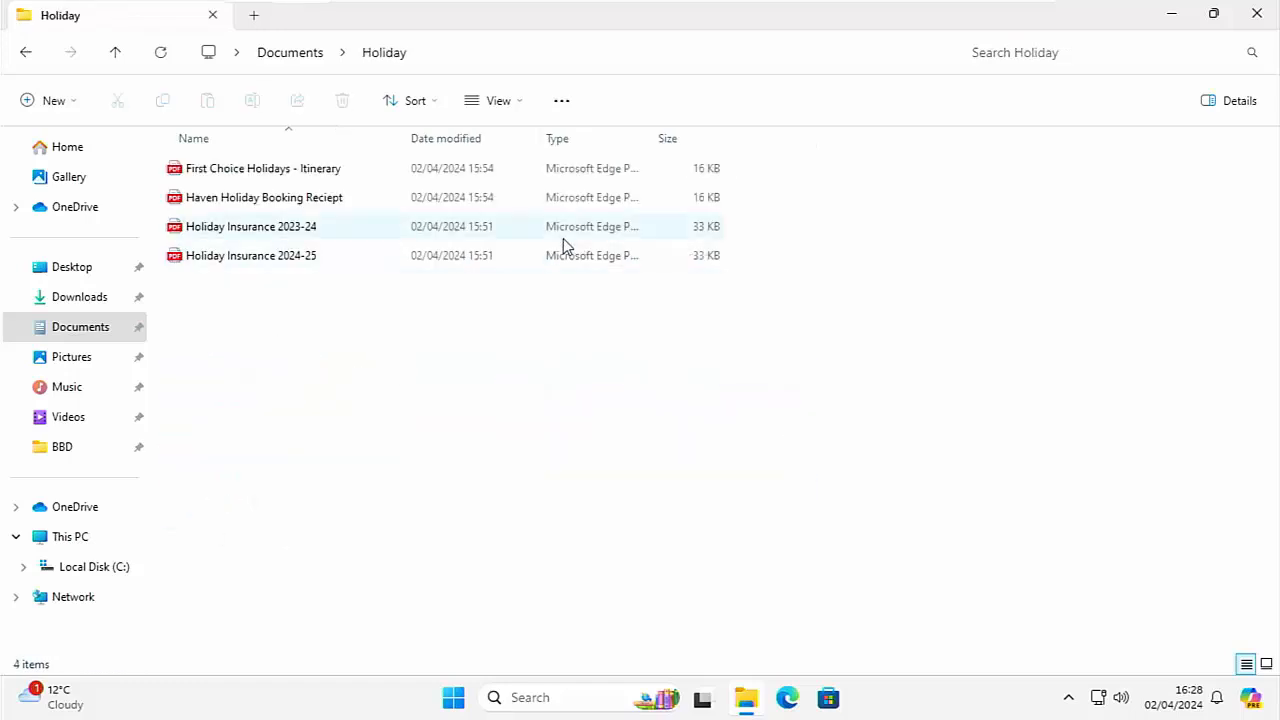
{"action": "left_click", "coordinate": [290, 60]}
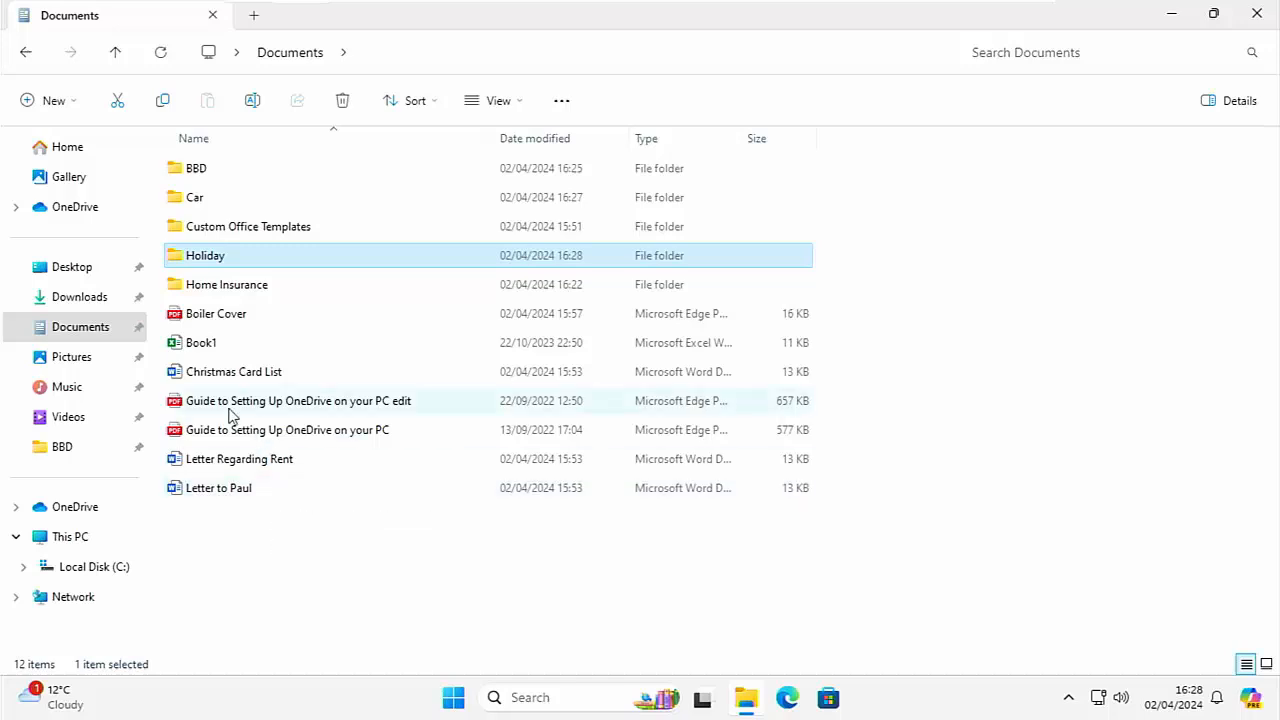
- Go to the Pictures folder and create a new folder named Plants there
{"action": "left_click", "coordinate": [60, 365]}
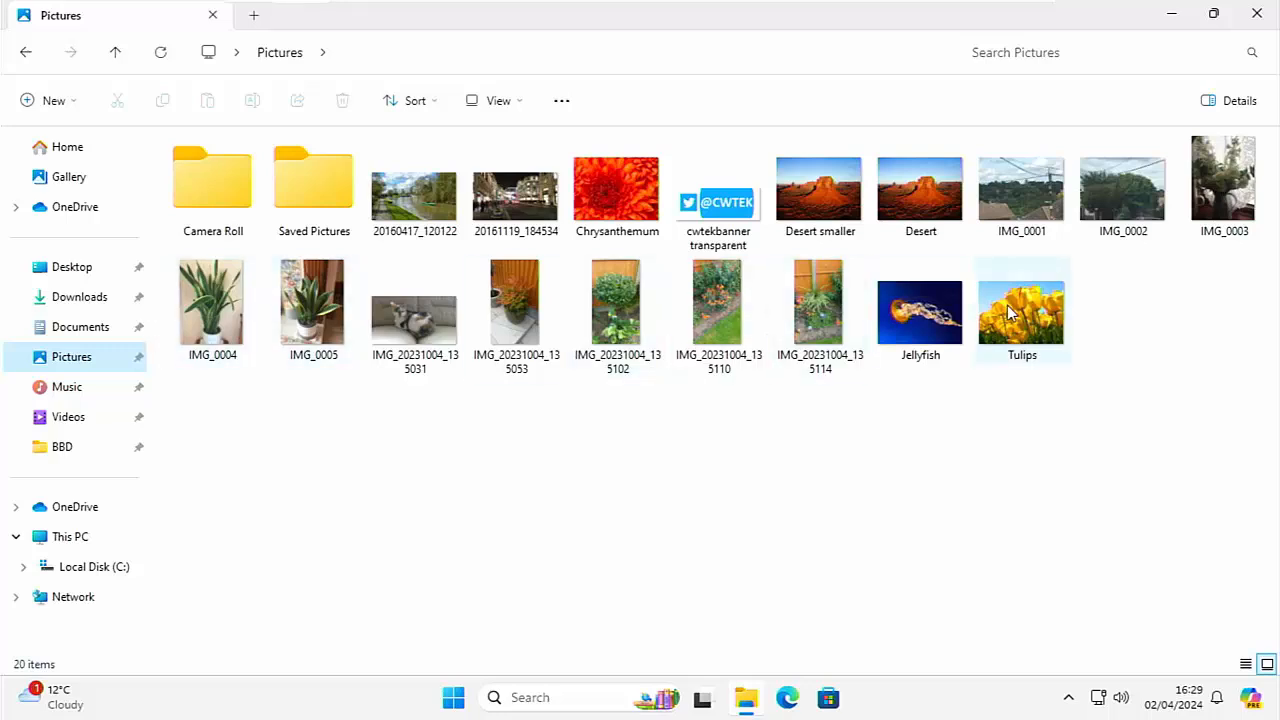
{"action": "right_click", "coordinate": [323, 475]}
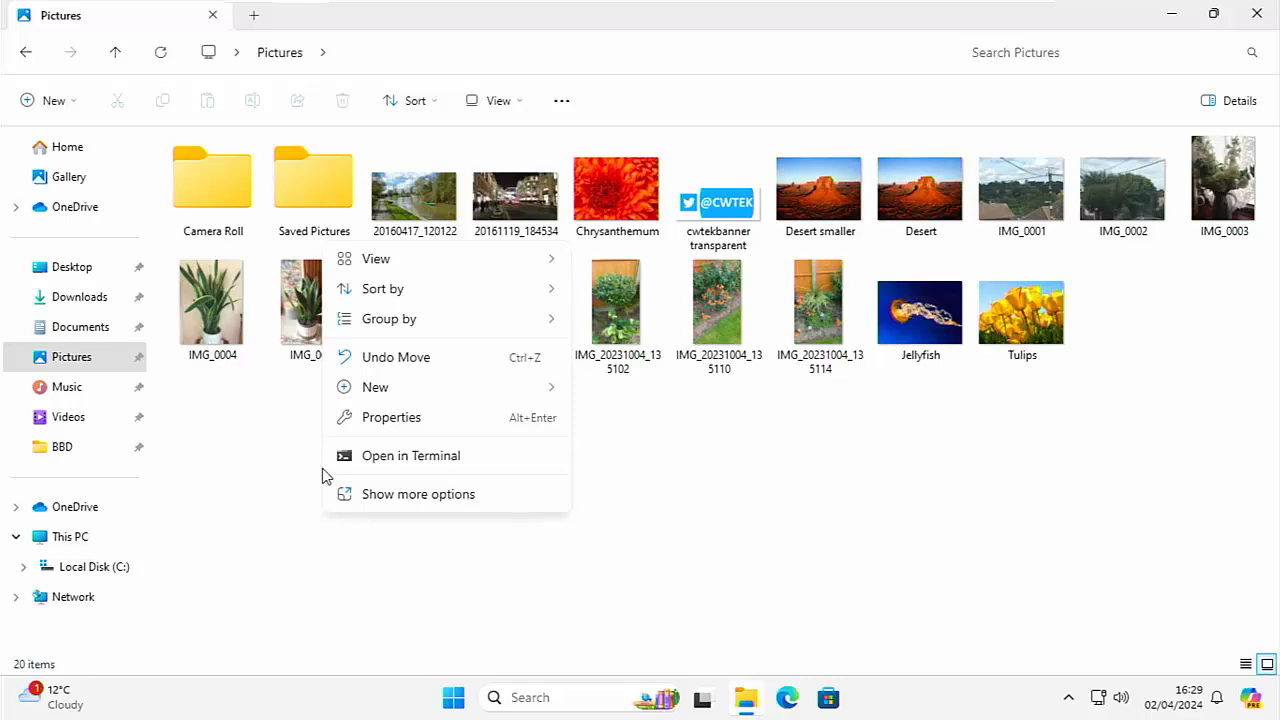
{"action": "mouse_move", "coordinate": [405, 389]}
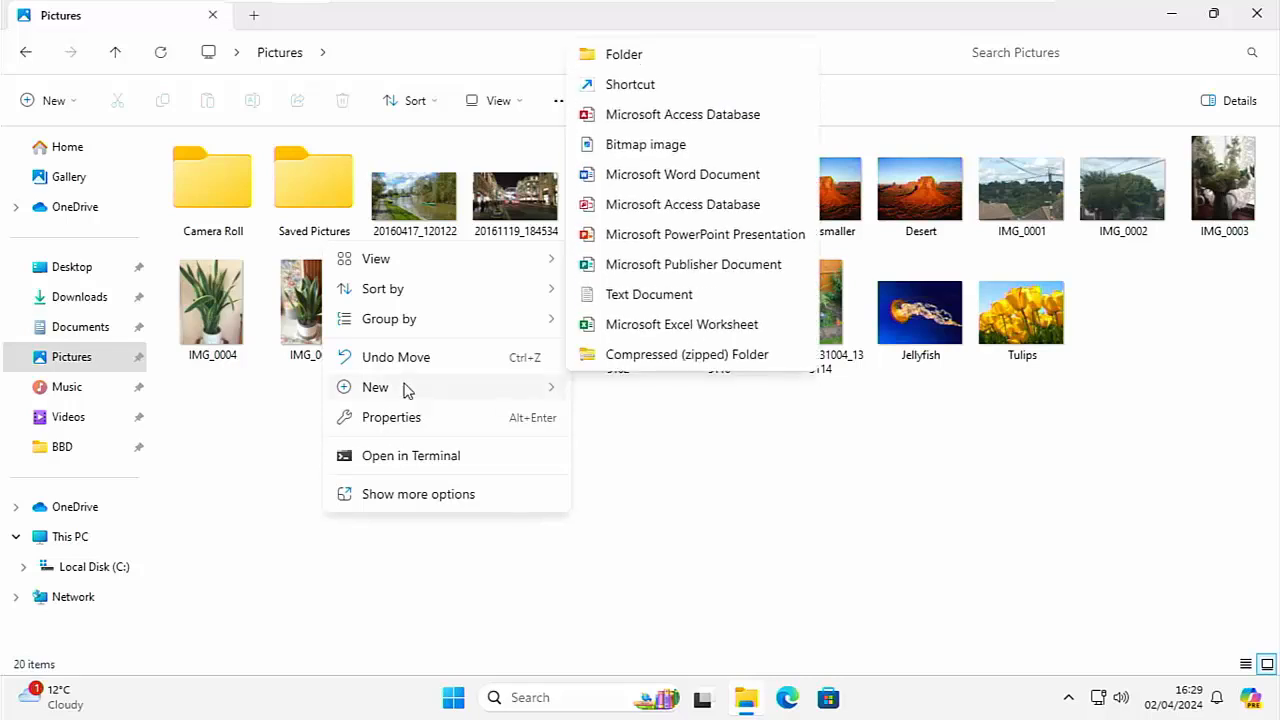
{"action": "left_click", "coordinate": [674, 64]}
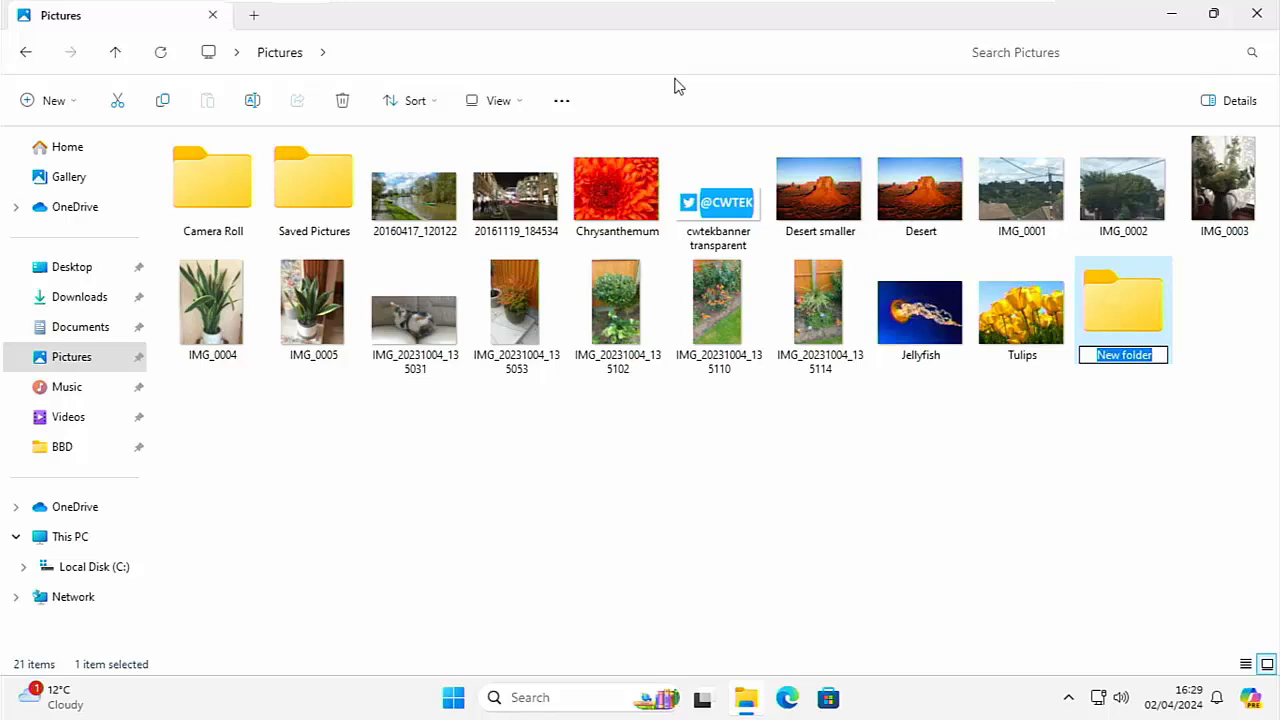
{"action": "type", "text": "P"}
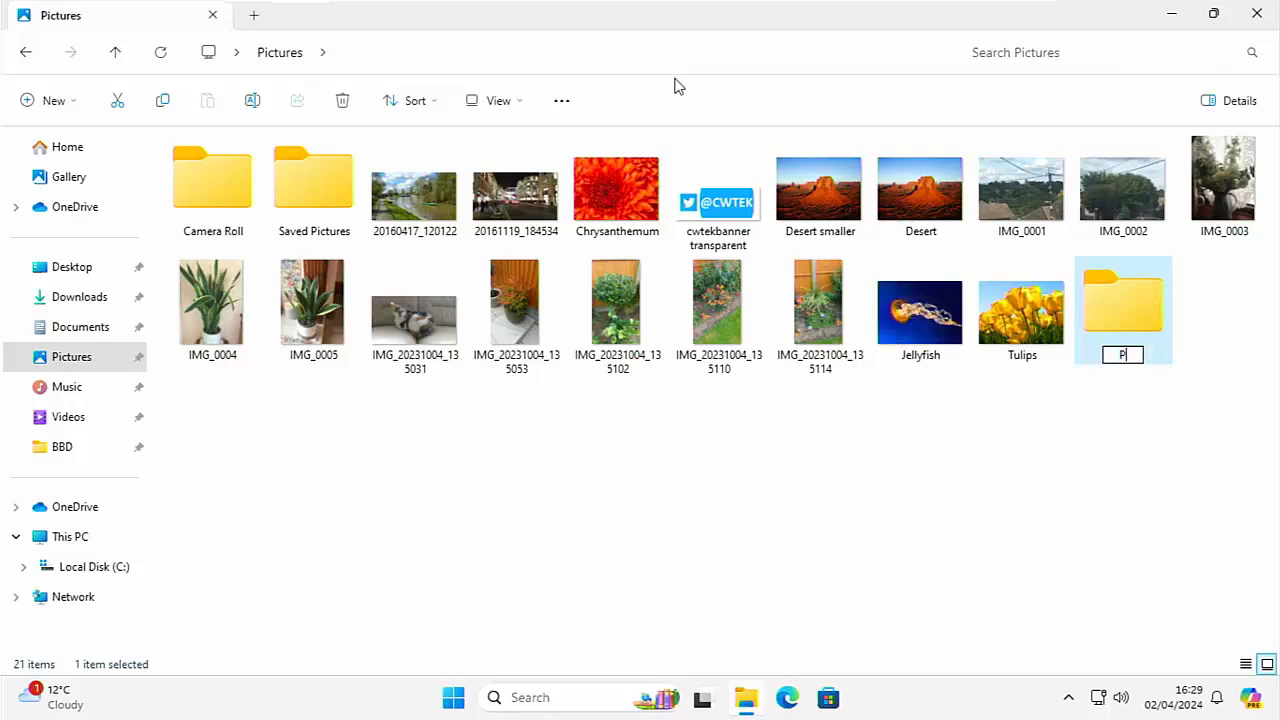
{"action": "type", "text": "lants"}
{"action": "key", "text": "Return"}
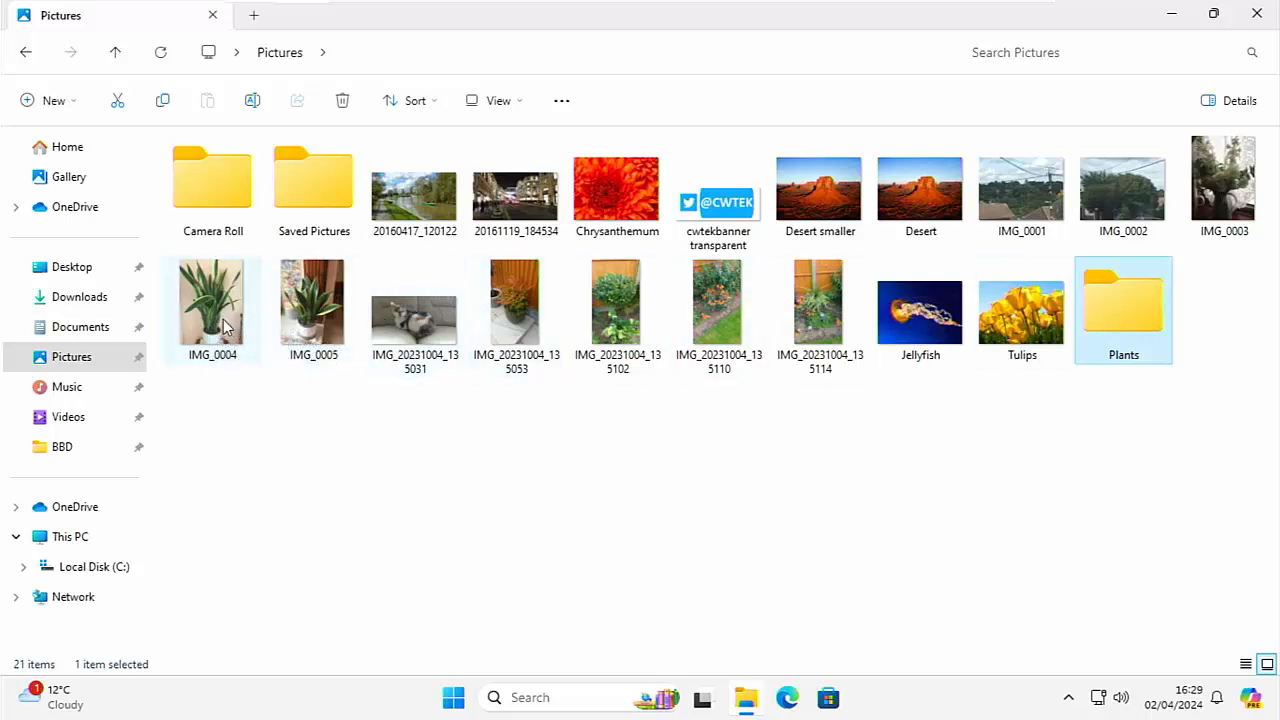
- Move the pictures IMG_0004 and IMG_0005 one at a time directly onto the Plants folder
{"action": "left_click_drag", "start_coordinate": [224, 326], "coordinate": [1109, 292]}
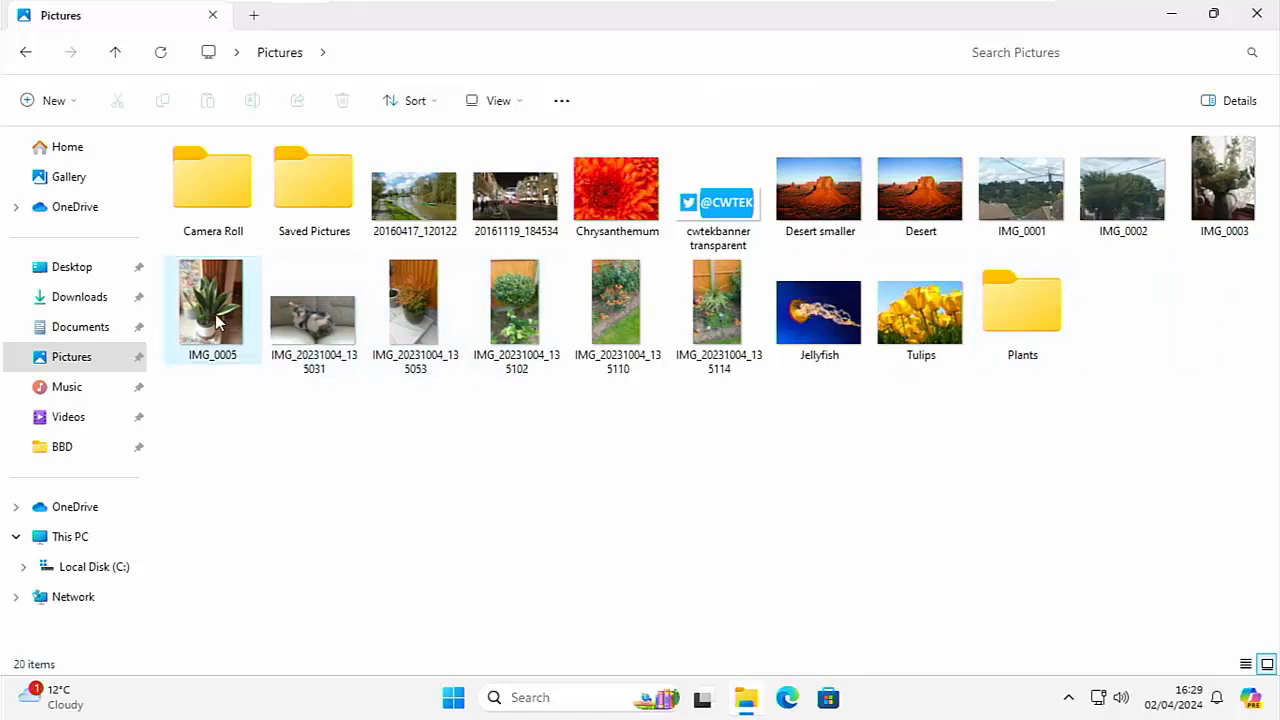
{"action": "mouse_move", "coordinate": [217, 321]}
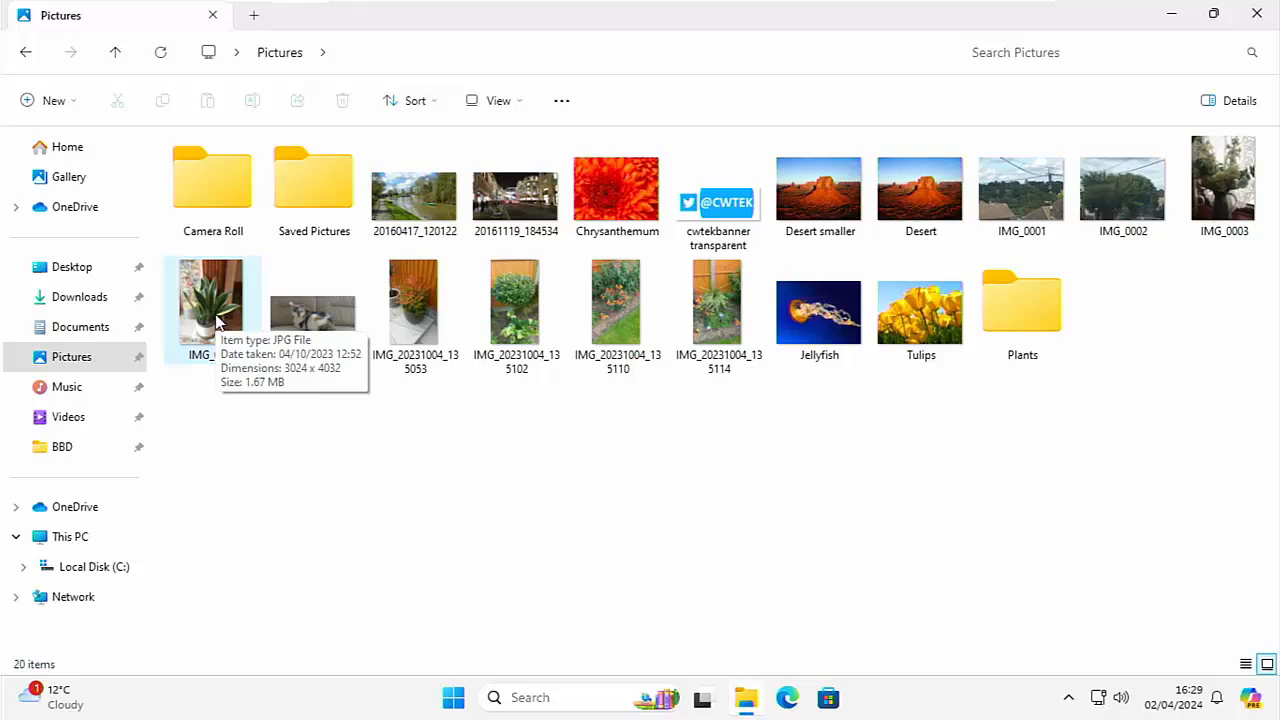
{"action": "left_click_drag", "start_coordinate": [217, 321], "coordinate": [1040, 344]}
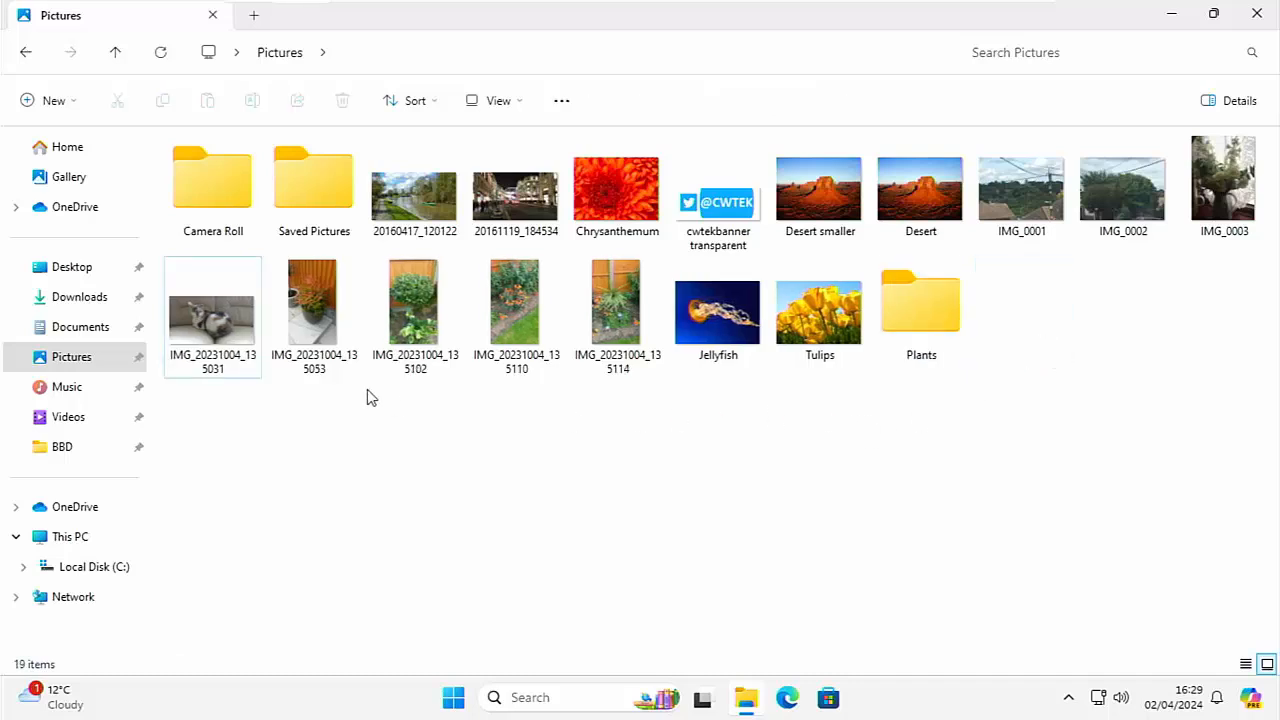
- Cut IMG_20231004_135053 from Pictures and paste it into the Plants folder
{"action": "right_click", "coordinate": [313, 322]}
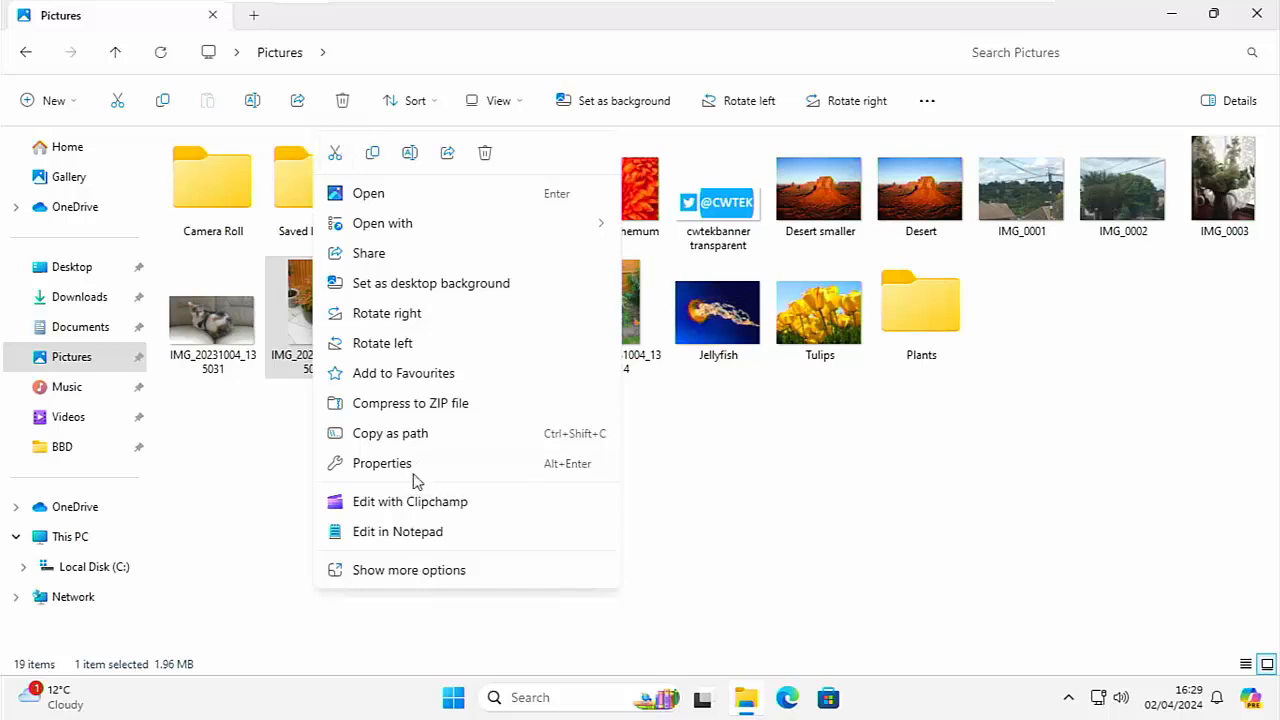
{"action": "left_click", "coordinate": [402, 568]}
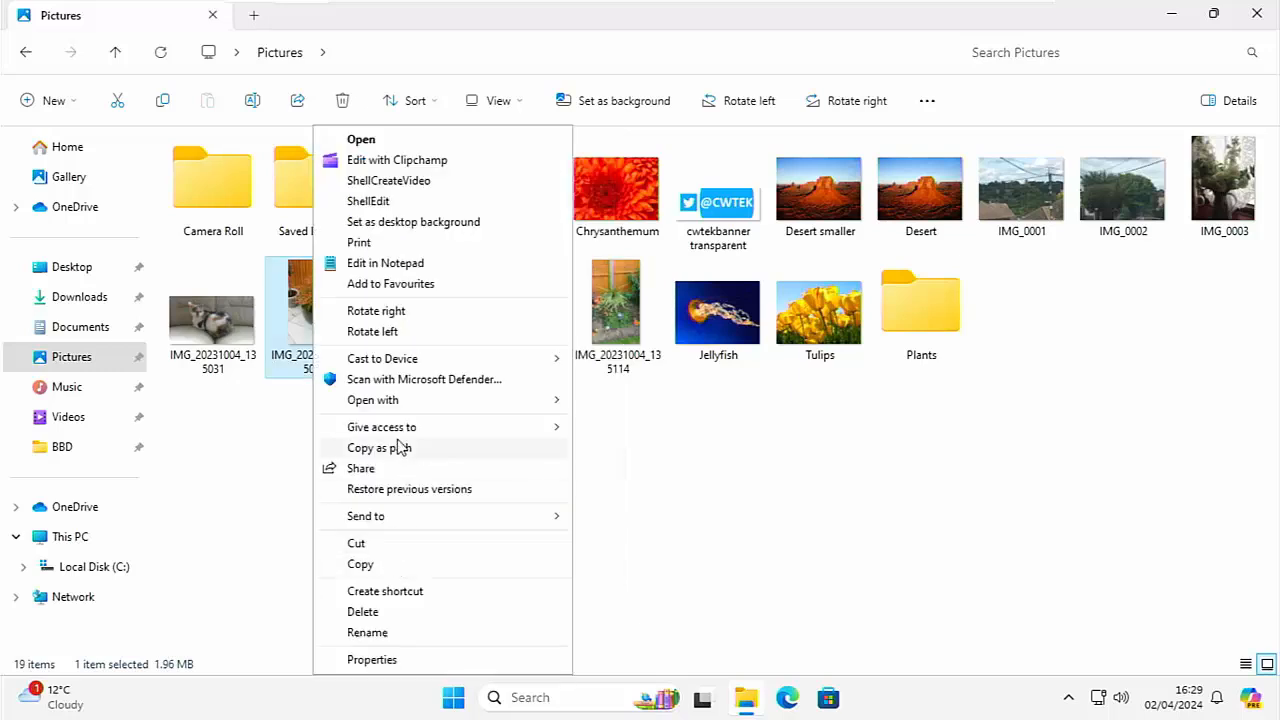
{"action": "left_click", "coordinate": [362, 543]}
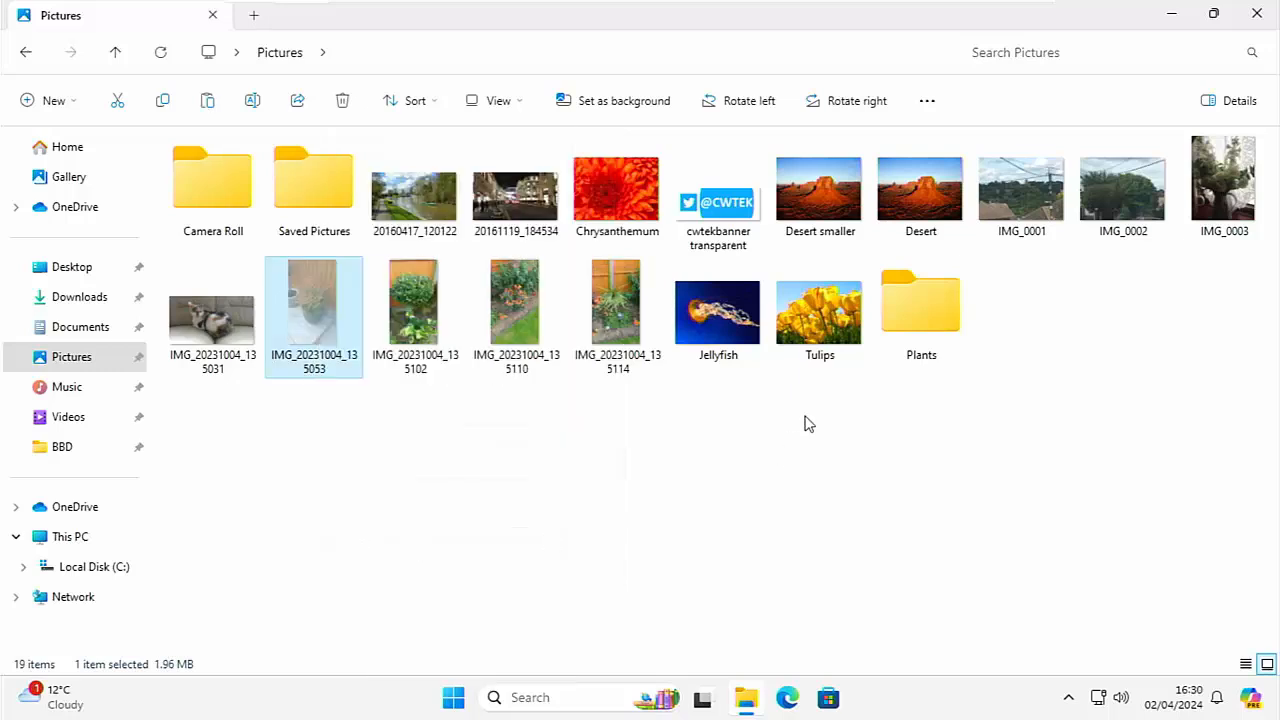
{"action": "double_click", "coordinate": [904, 300]}
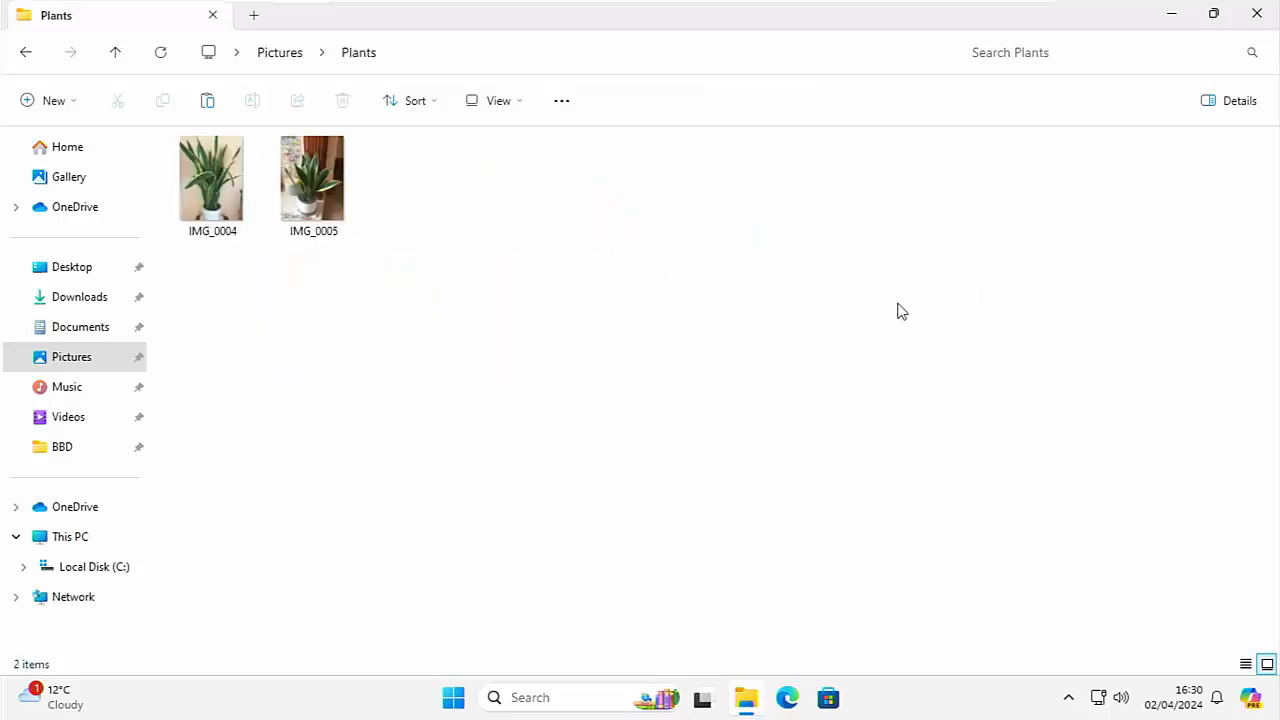
{"action": "right_click", "coordinate": [553, 275]}
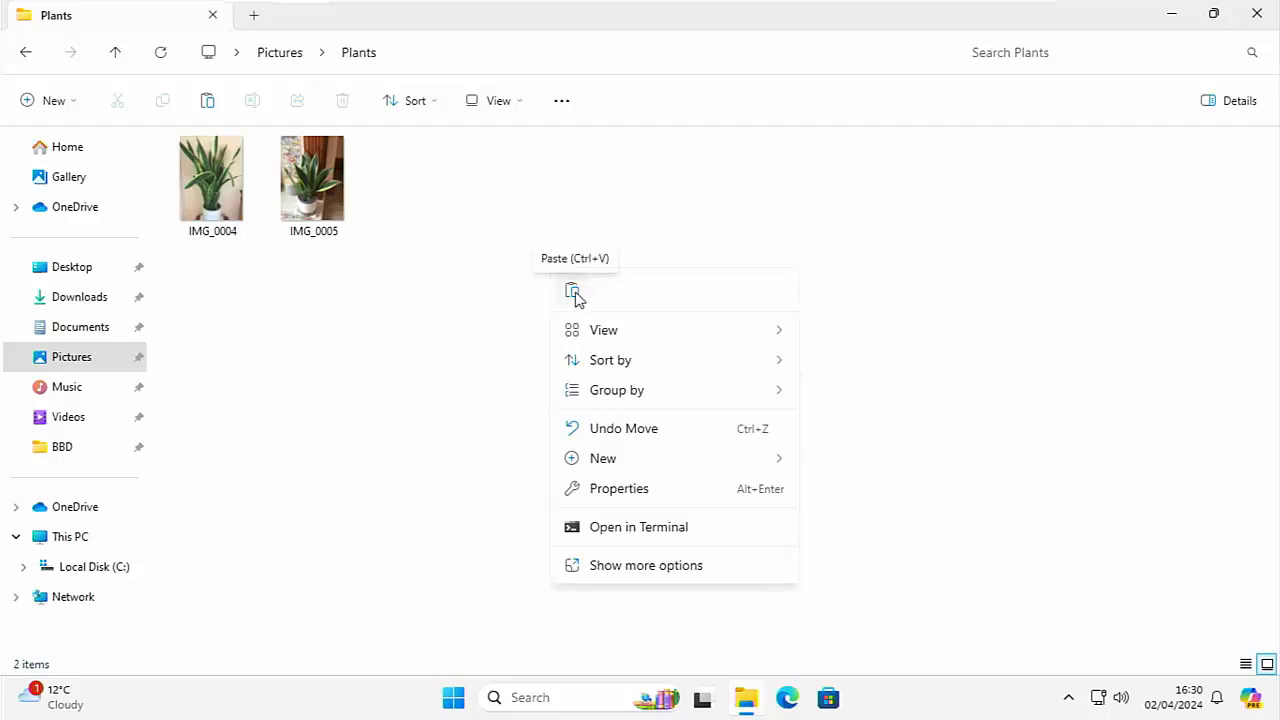
{"action": "left_click", "coordinate": [596, 572]}
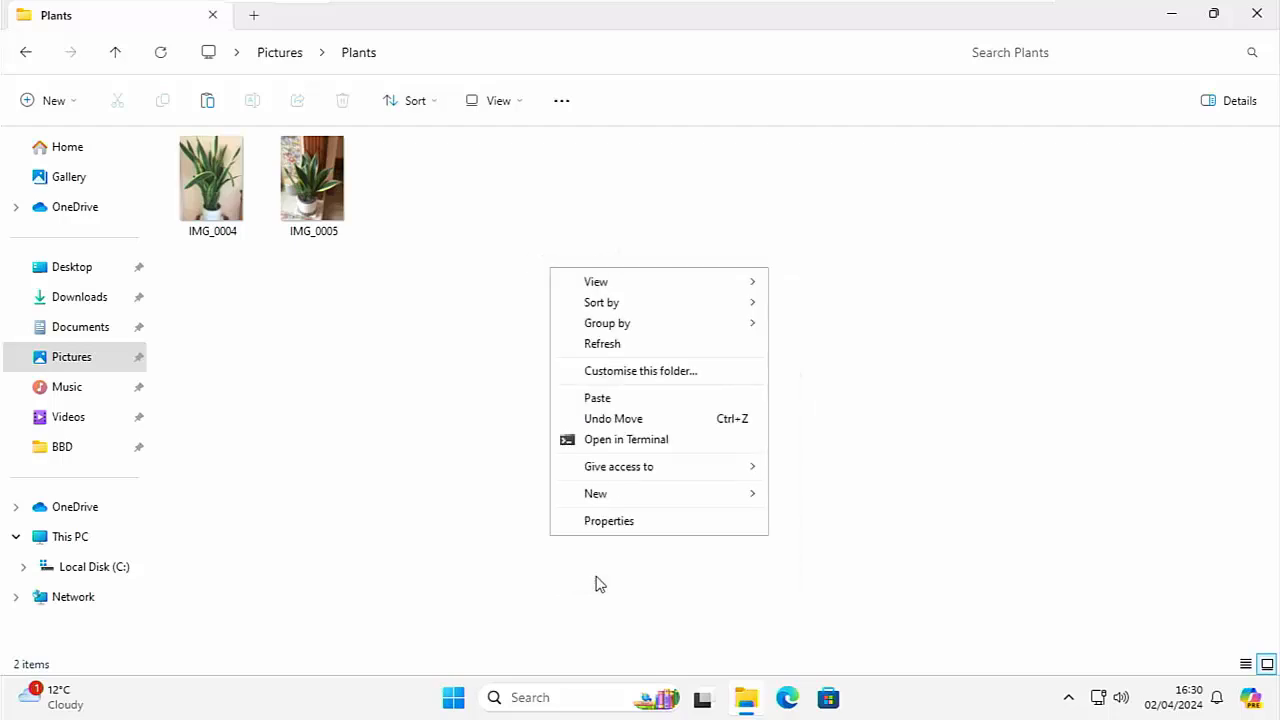
{"action": "left_click", "coordinate": [598, 398]}
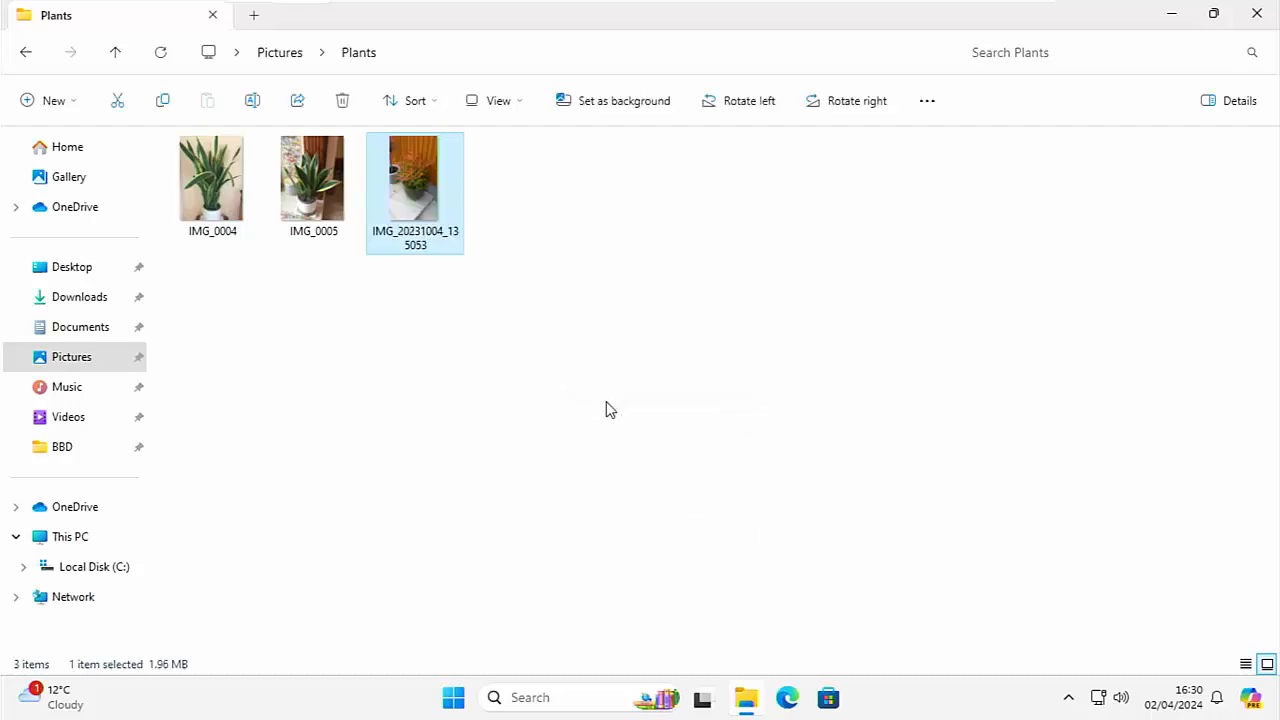
- Return to Pictures, select Chrysanthemum, IMG_0003, IMG_20231004_135102, IMG_20231004_135110 and IMG_20231004_135114 together, and cut and paste them into Plants
{"action": "left_click", "coordinate": [278, 58]}
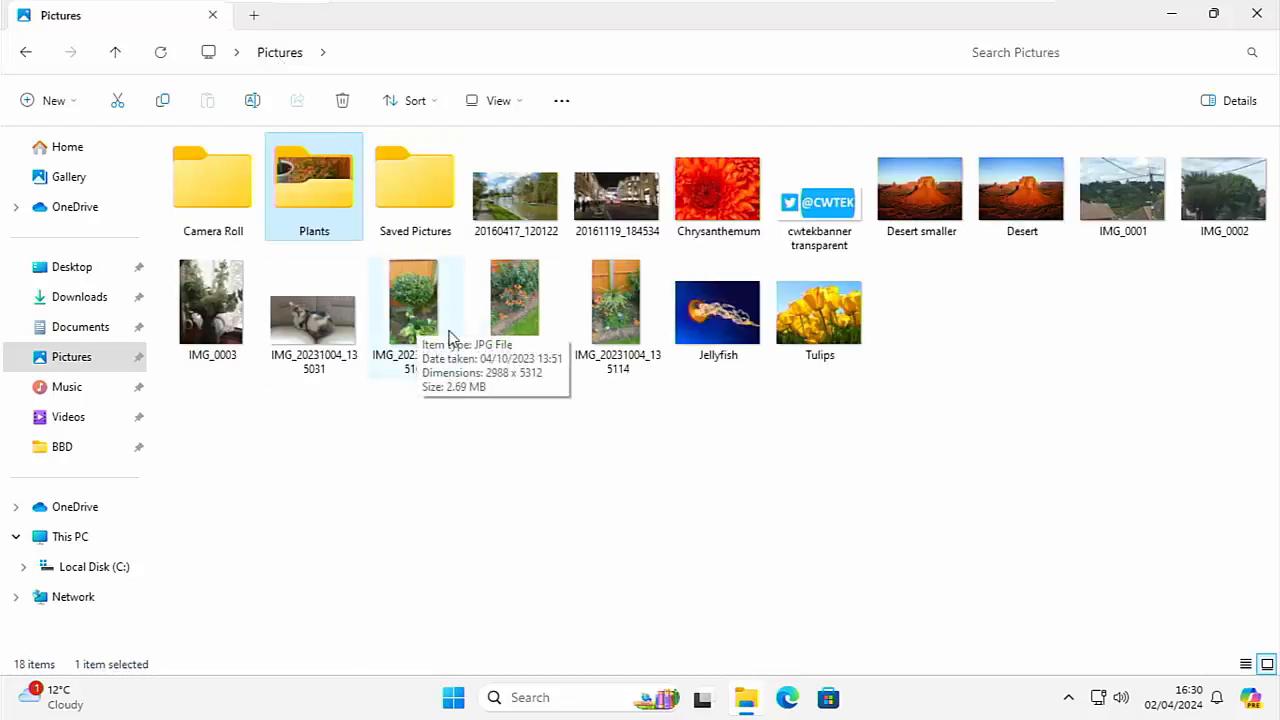
{"action": "mouse_move", "coordinate": [703, 193]}
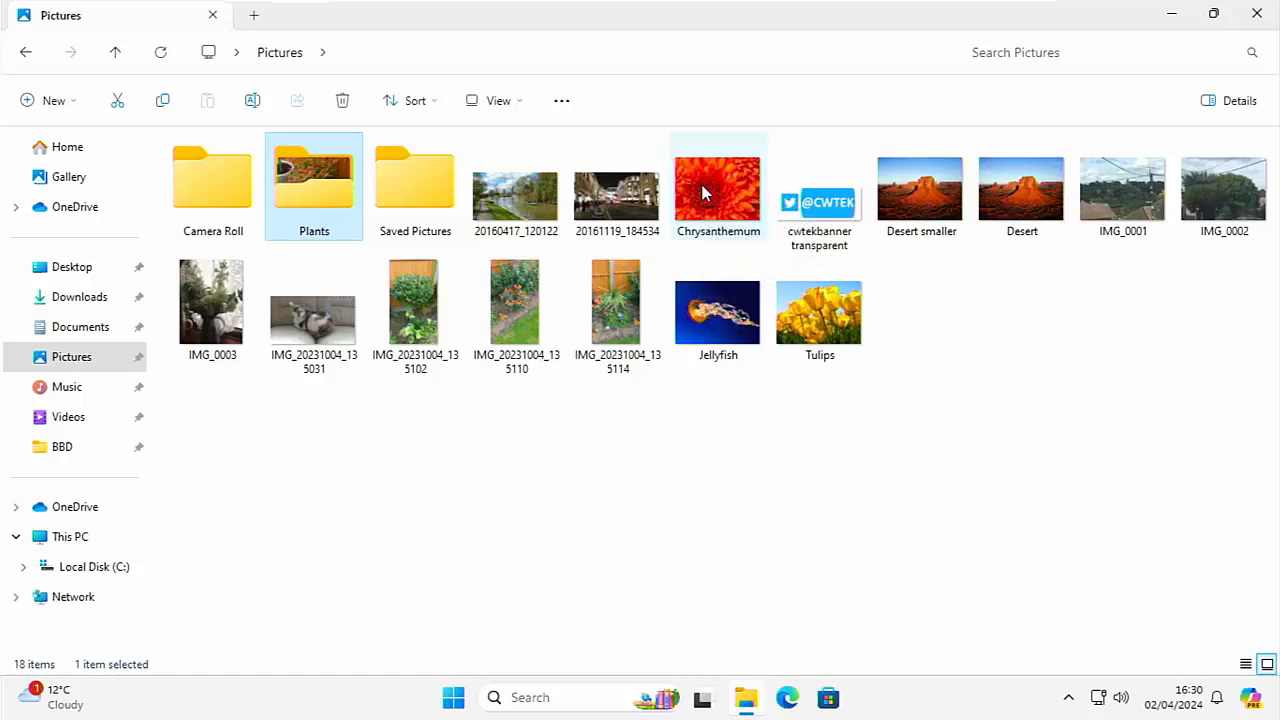
{"action": "left_click", "coordinate": [703, 193], "text": "ctrl"}
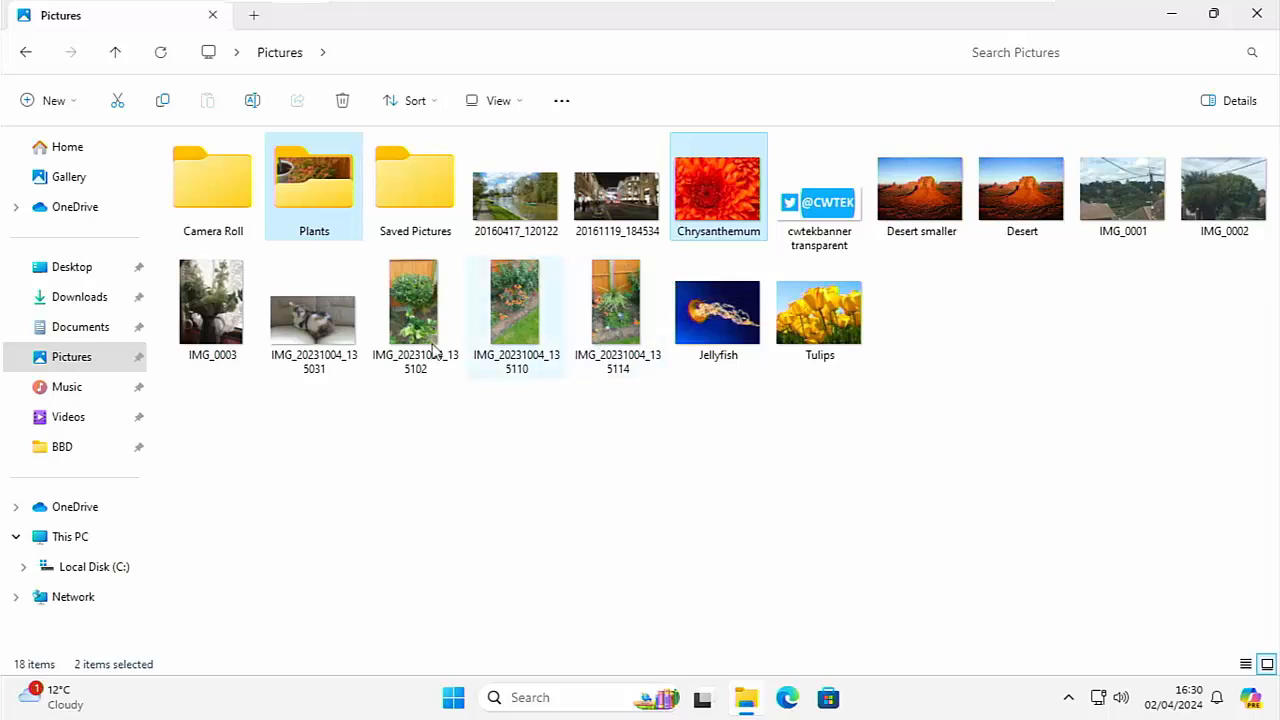
{"action": "left_click", "coordinate": [248, 290], "text": "ctrl"}
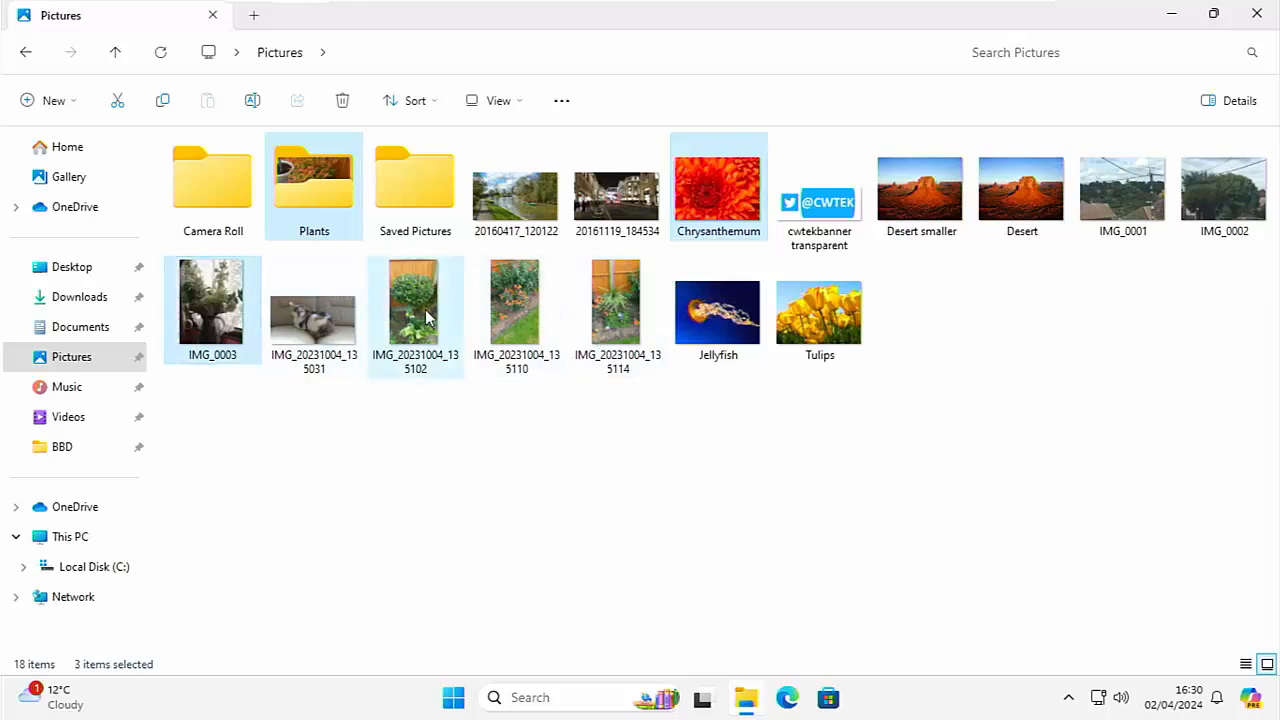
{"action": "left_click", "coordinate": [426, 318], "text": "ctrl"}
{"action": "left_click", "coordinate": [508, 314], "text": "ctrl"}
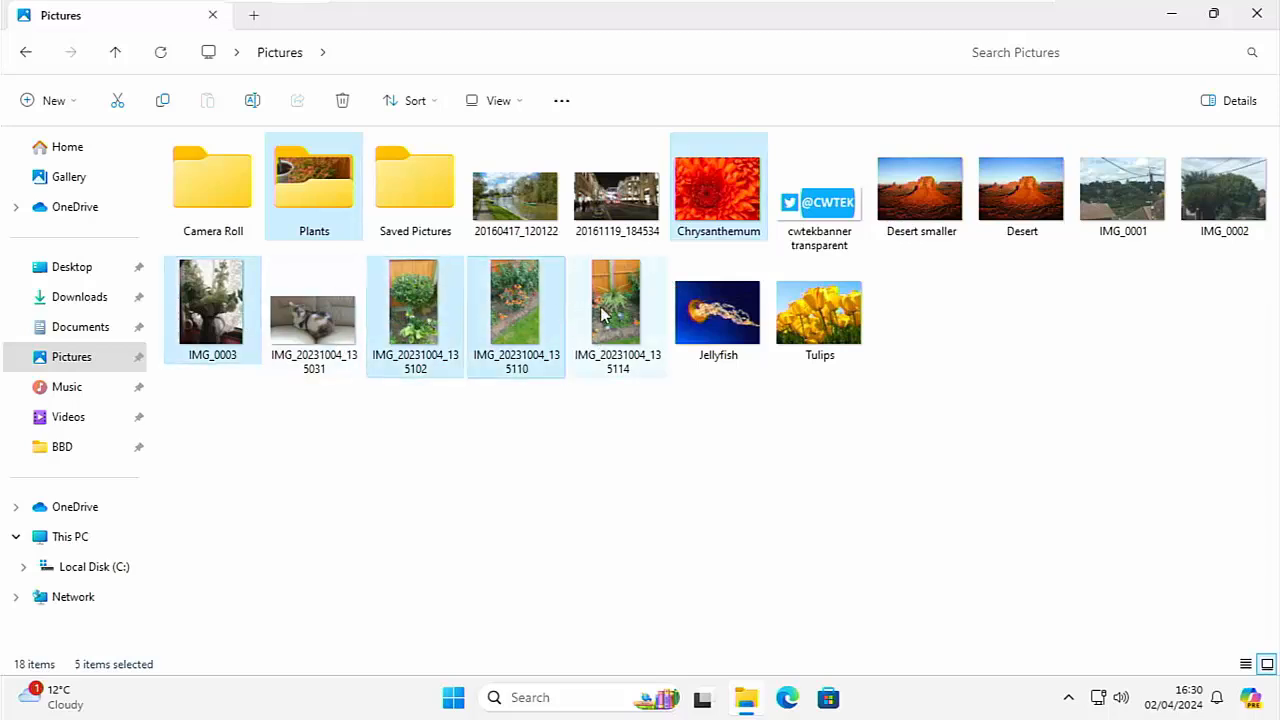
{"action": "left_click", "coordinate": [601, 314], "text": "ctrl"}
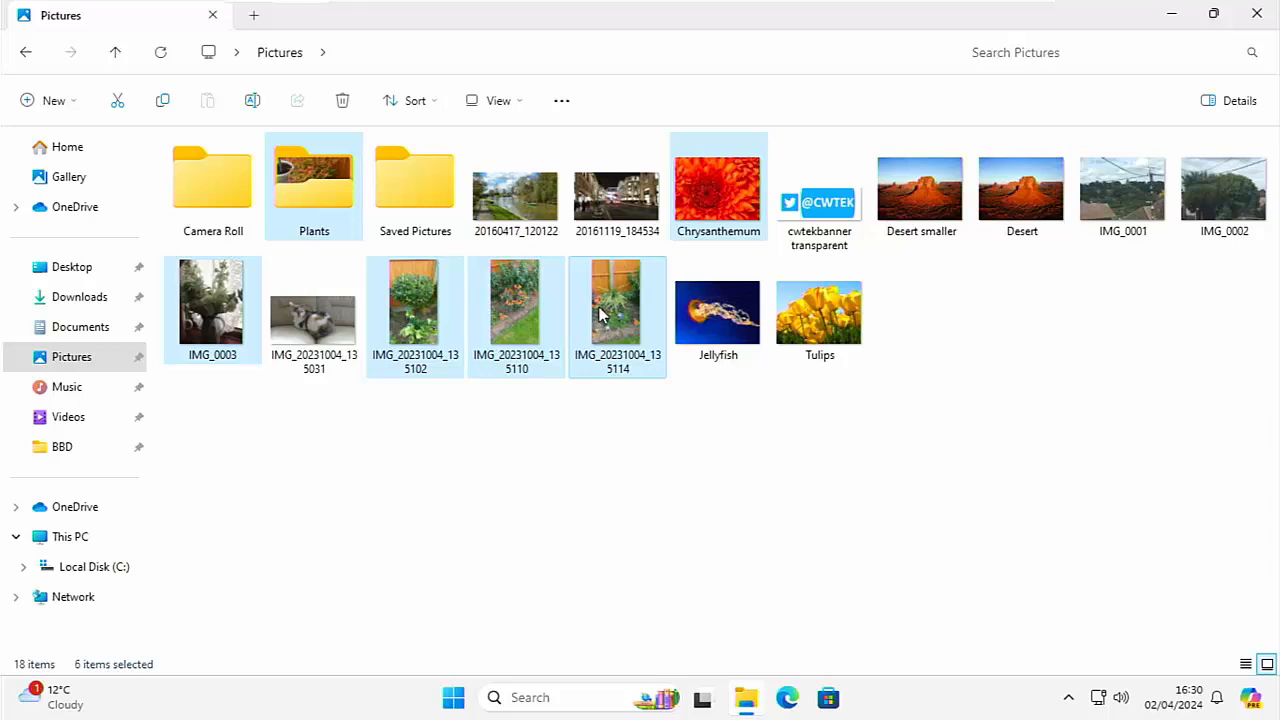
{"action": "right_click", "coordinate": [601, 314]}
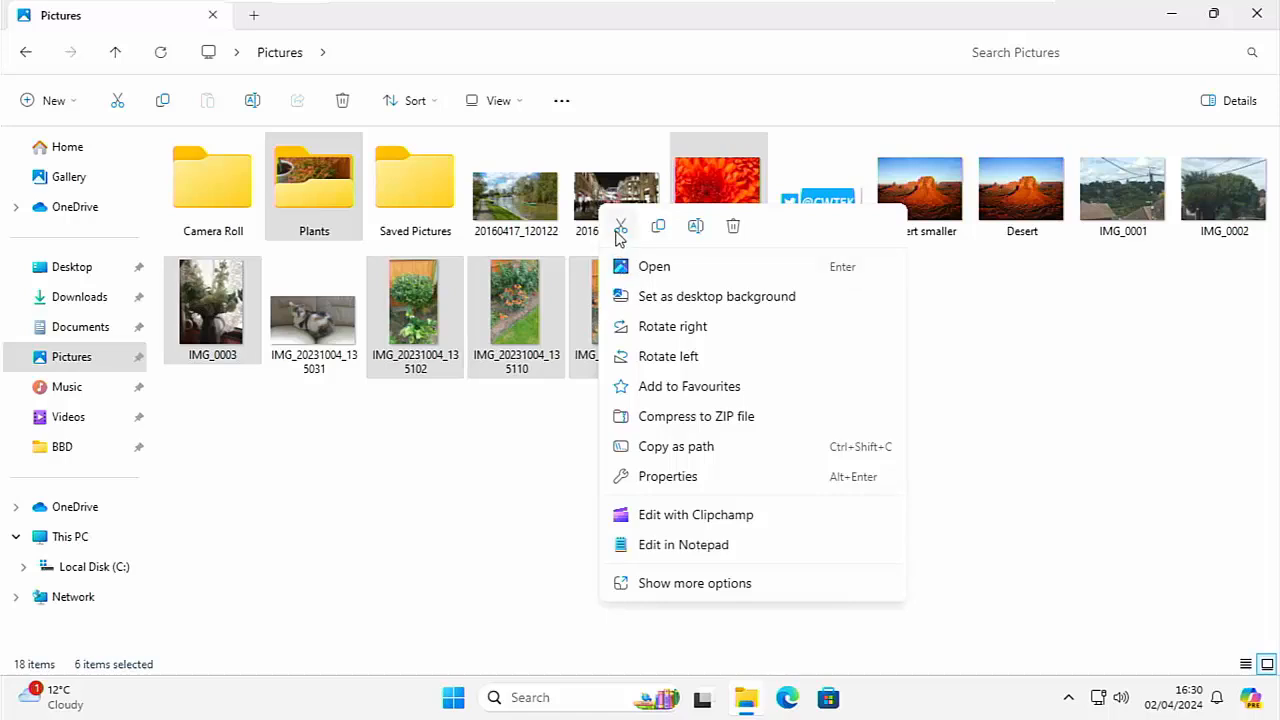
{"action": "left_click", "coordinate": [668, 588]}
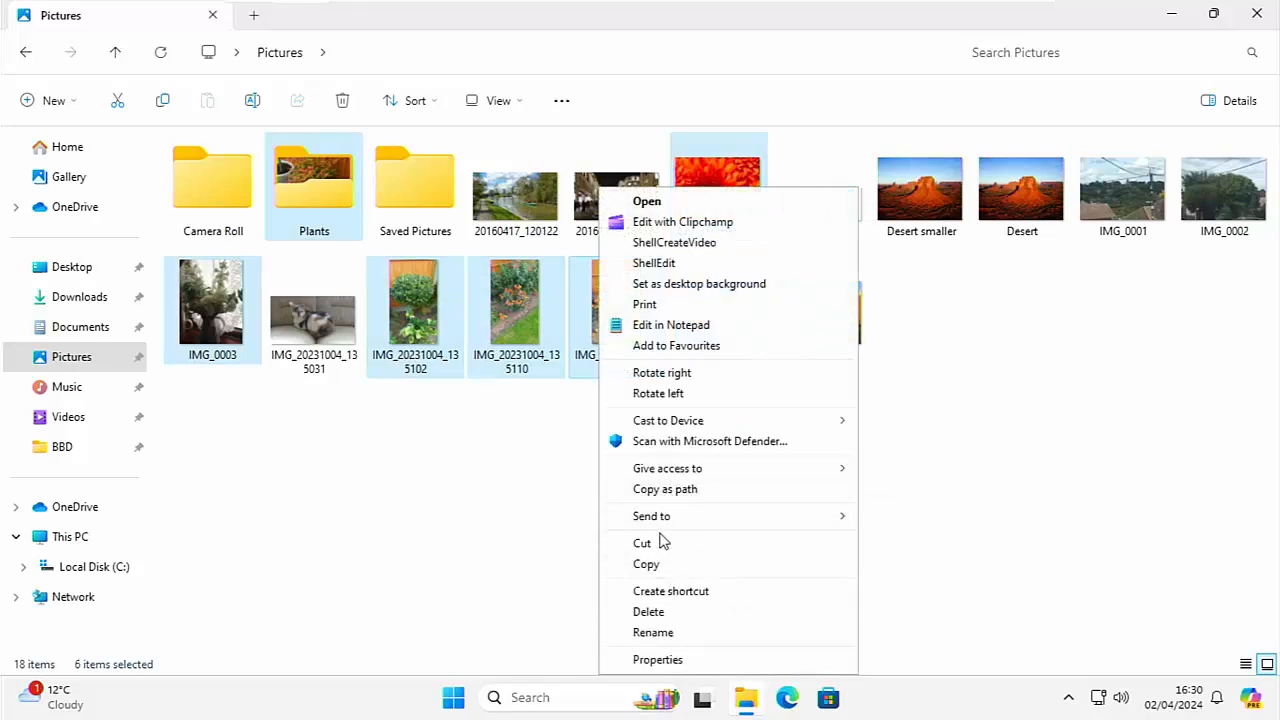
{"action": "left_click", "coordinate": [643, 543]}
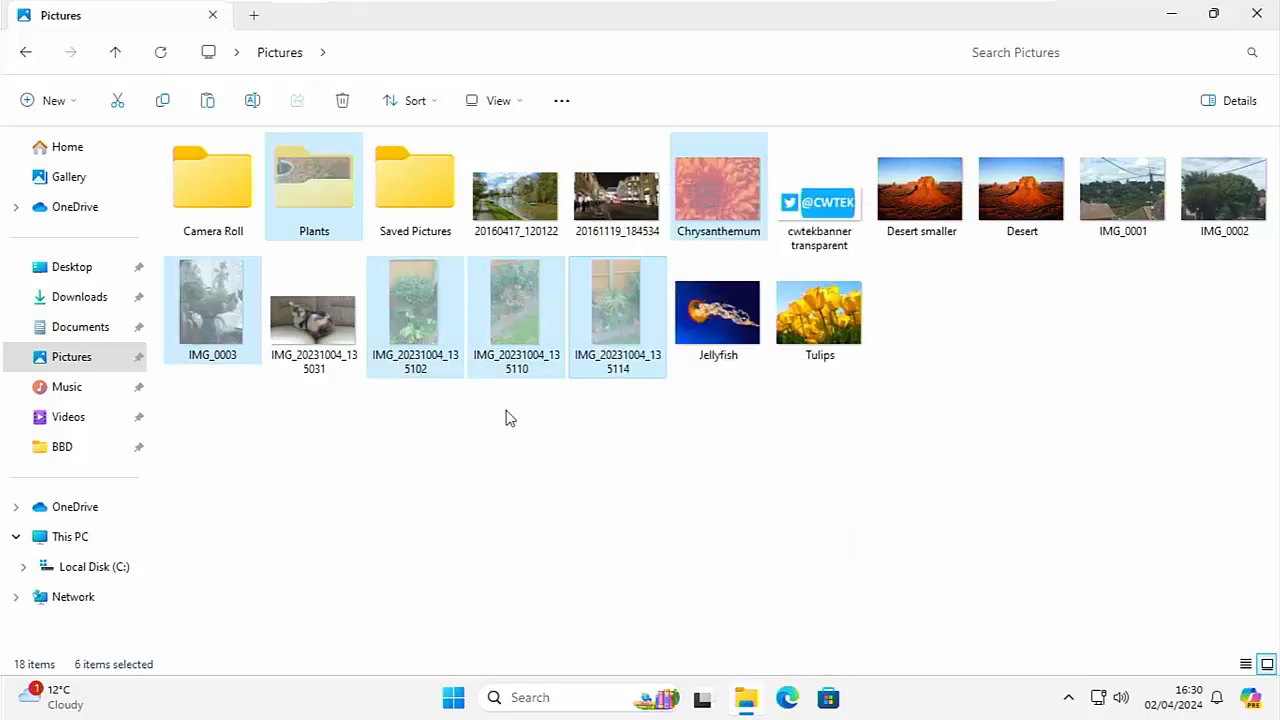
{"action": "double_click", "coordinate": [294, 198]}
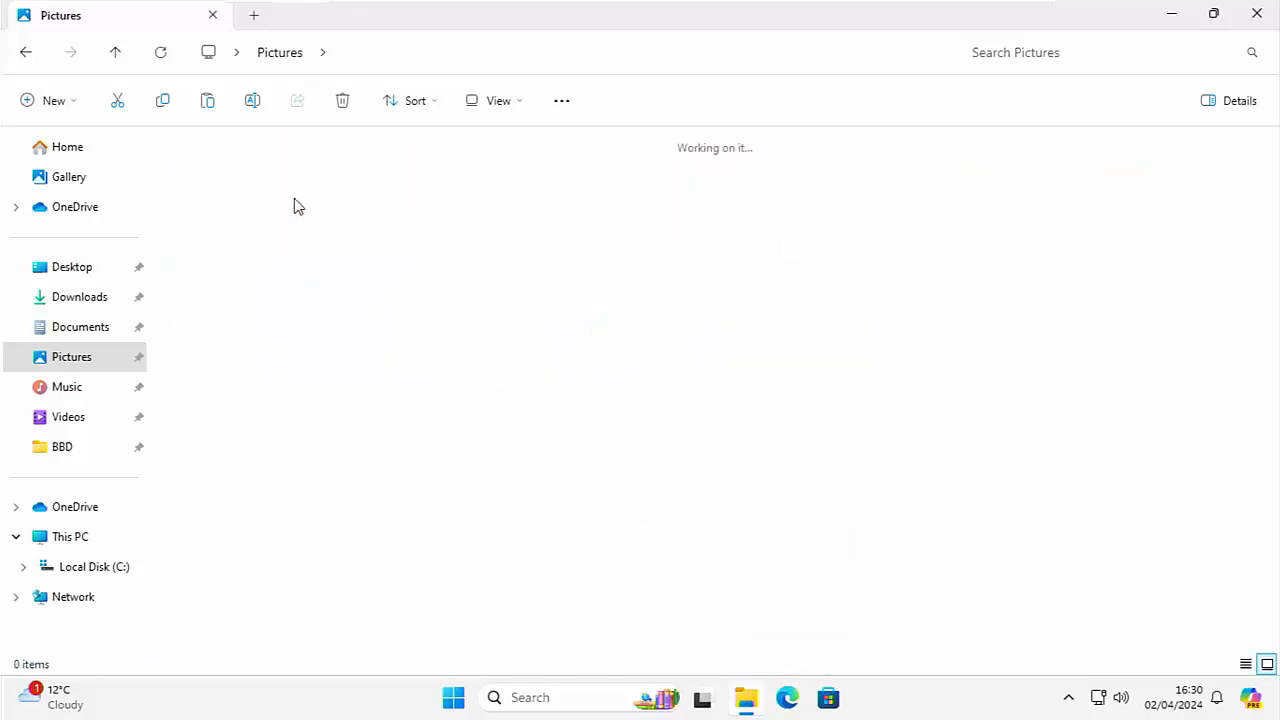
{"action": "right_click", "coordinate": [618, 330]}
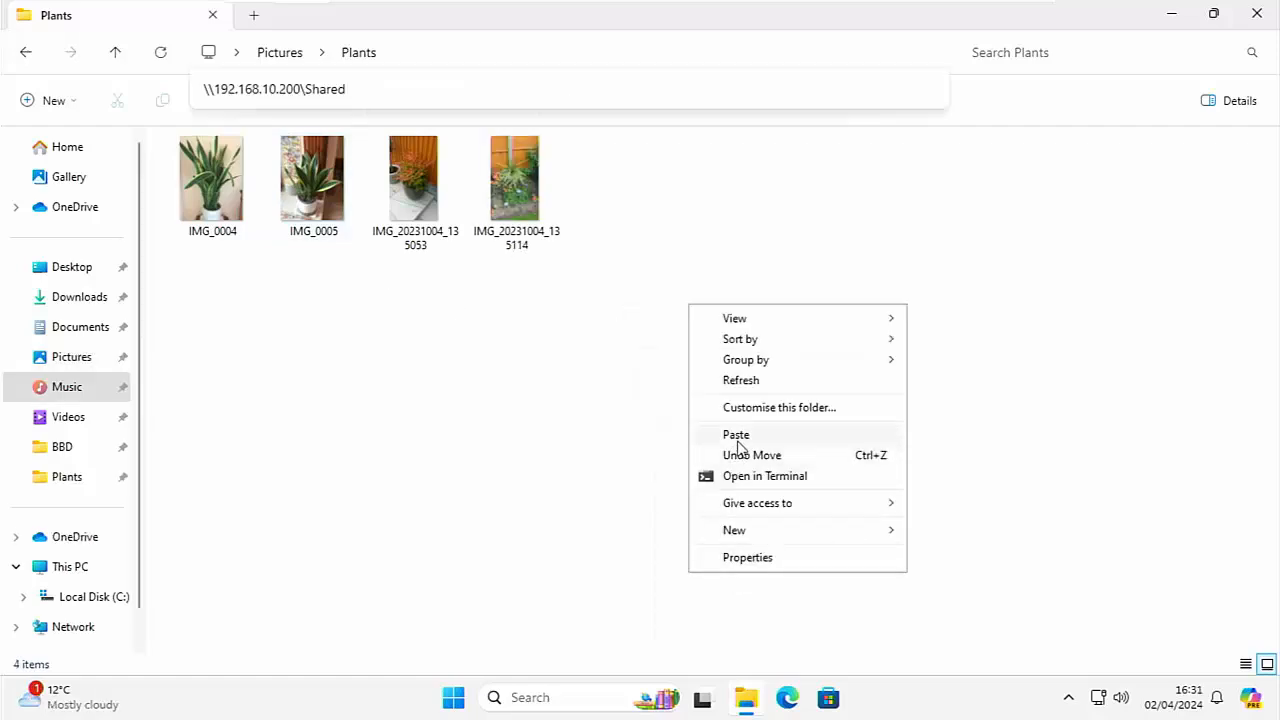
{"action": "left_click", "coordinate": [736, 438]}
- Go back to Pictures and reopen the Plants folder to check the pictures moved into it
{"action": "left_click", "coordinate": [55, 362]}
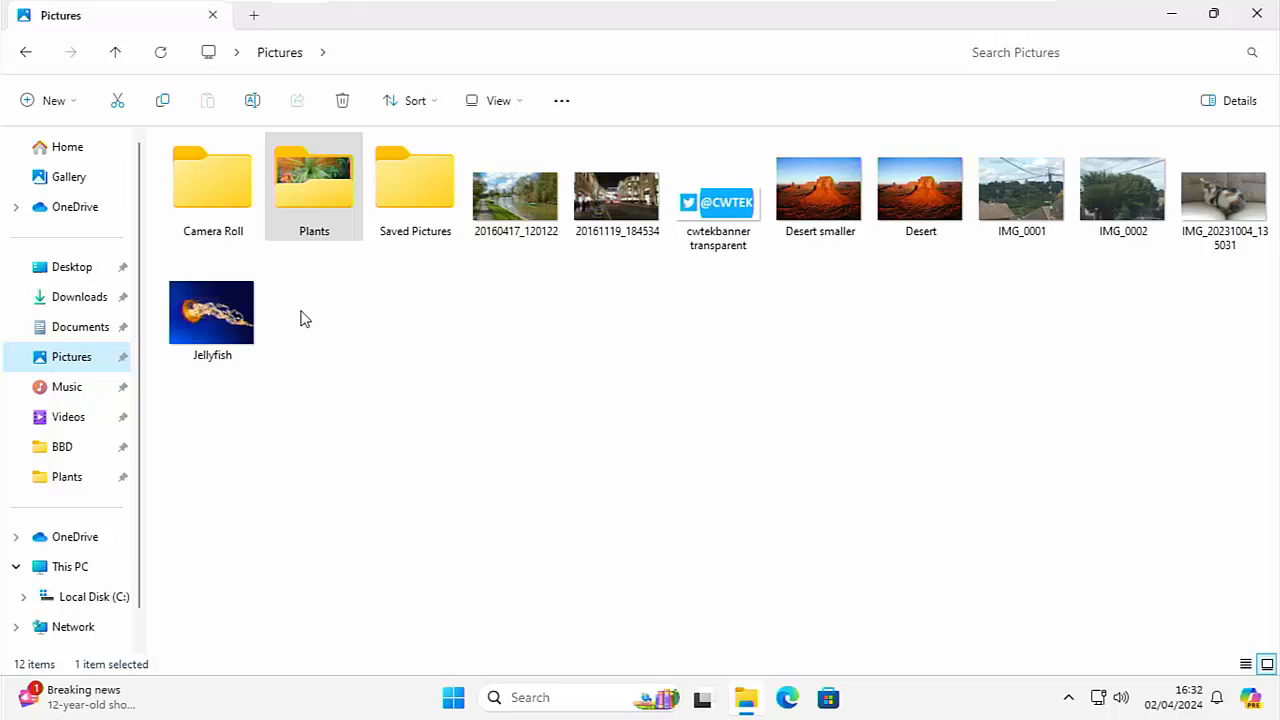
{"action": "double_click", "coordinate": [334, 229]}
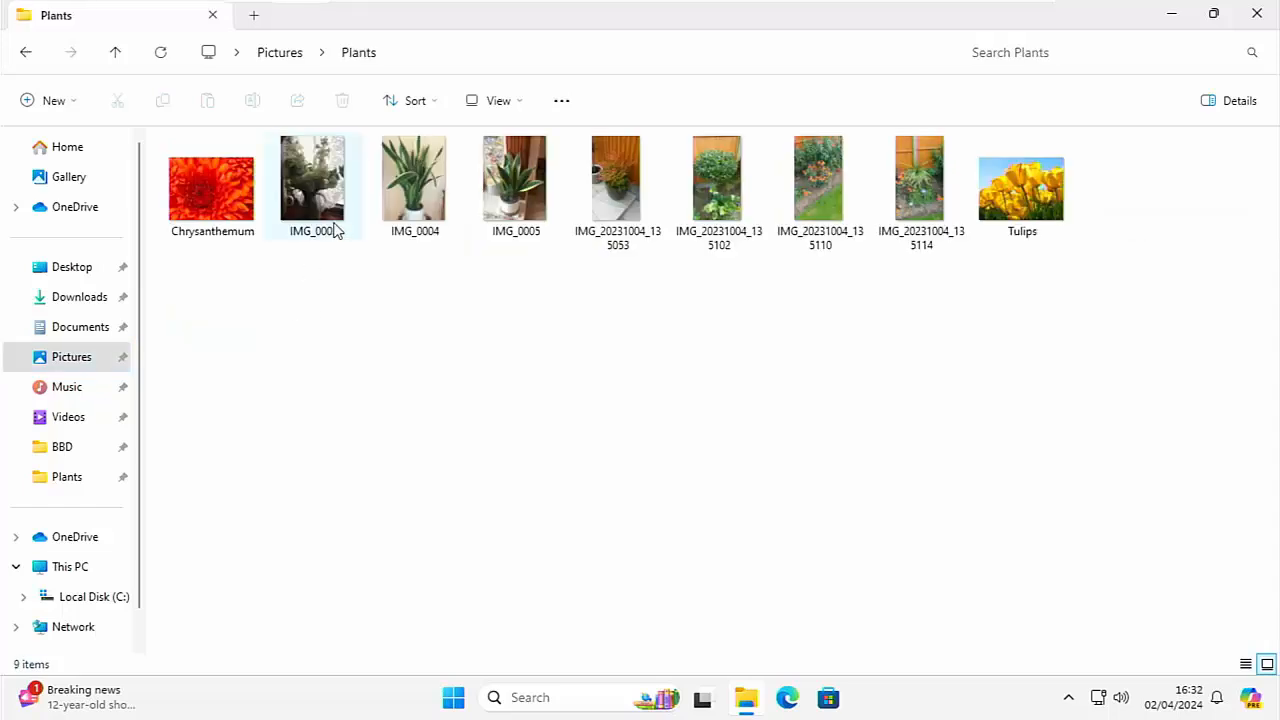
{"action": "left_click", "coordinate": [27, 55]}
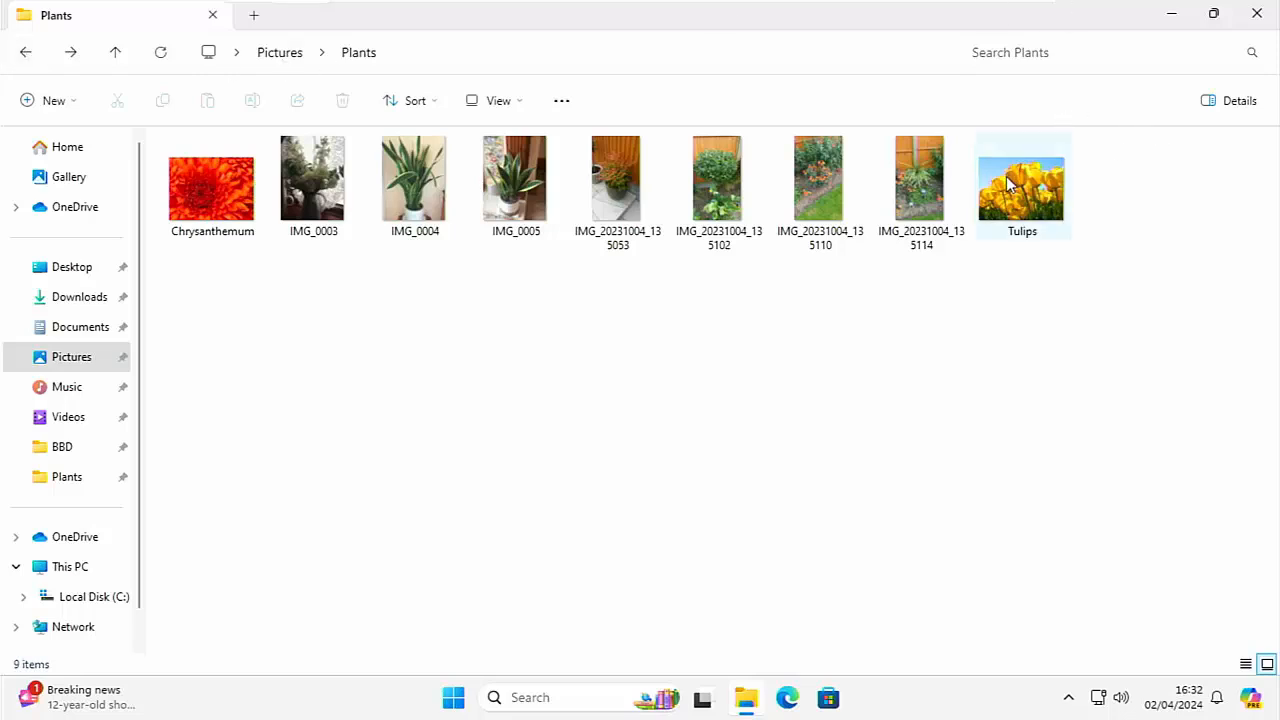
- Cut the Tulips picture from the Plants folder and paste it back into the Pictures folder
{"action": "mouse_move", "coordinate": [1013, 180]}
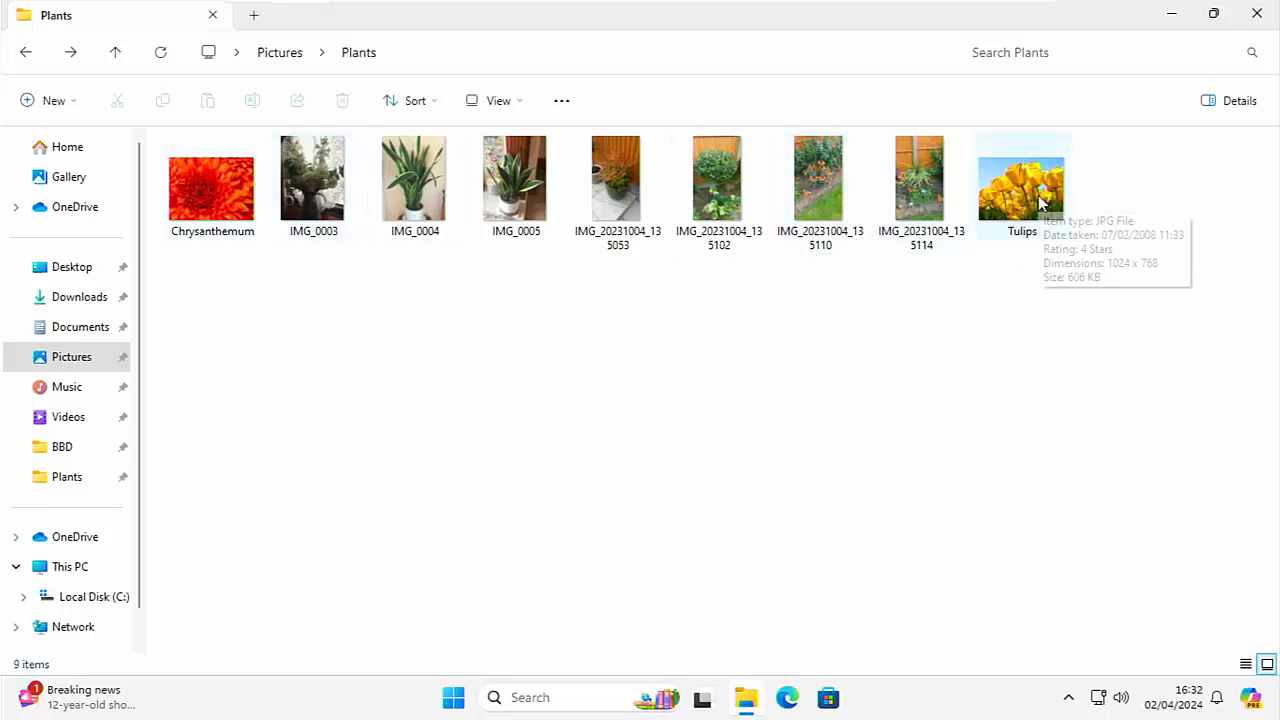
{"action": "left_click", "coordinate": [1040, 202]}
{"action": "right_click", "coordinate": [1040, 202]}
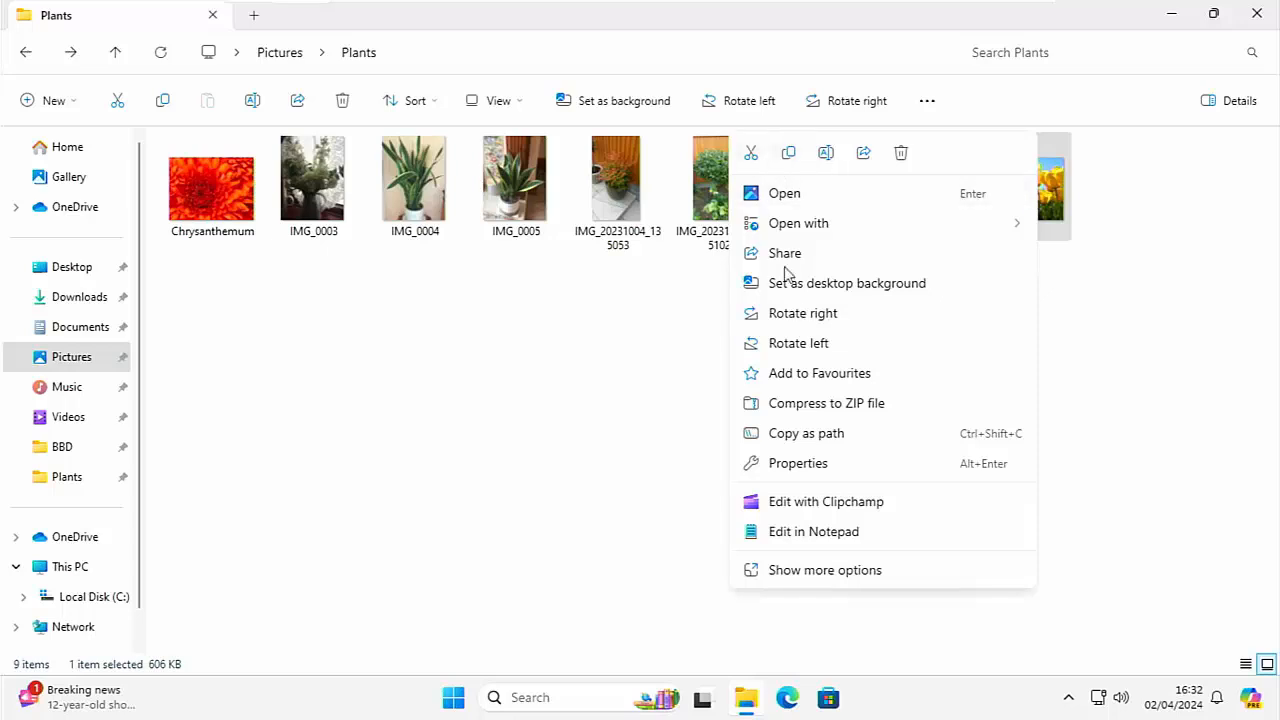
{"action": "left_click", "coordinate": [795, 570]}
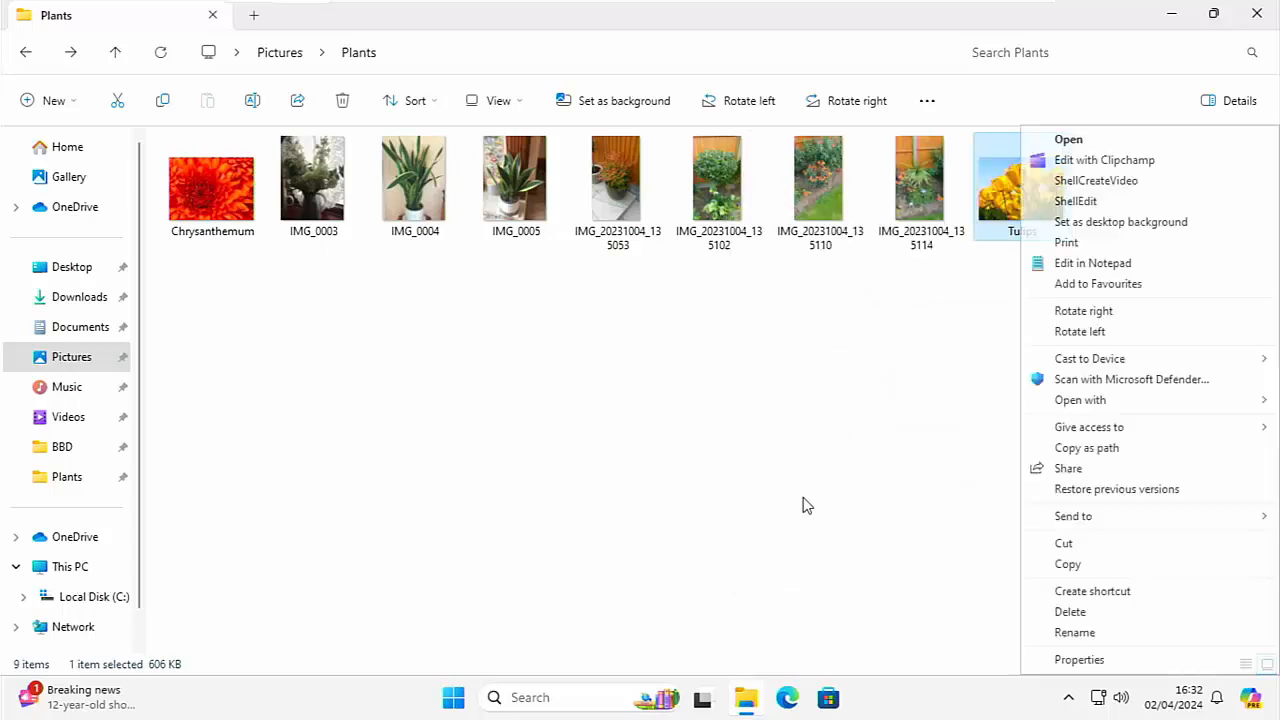
{"action": "left_click", "coordinate": [1045, 562]}
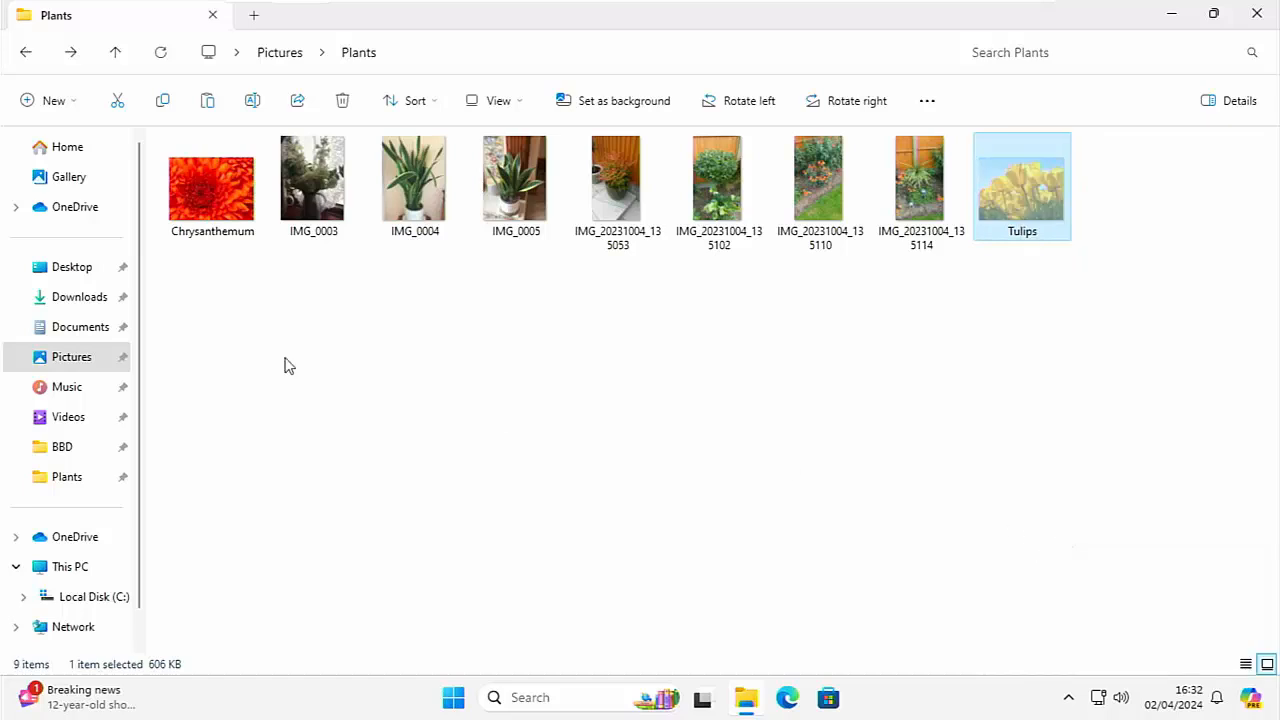
{"action": "left_click", "coordinate": [68, 362]}
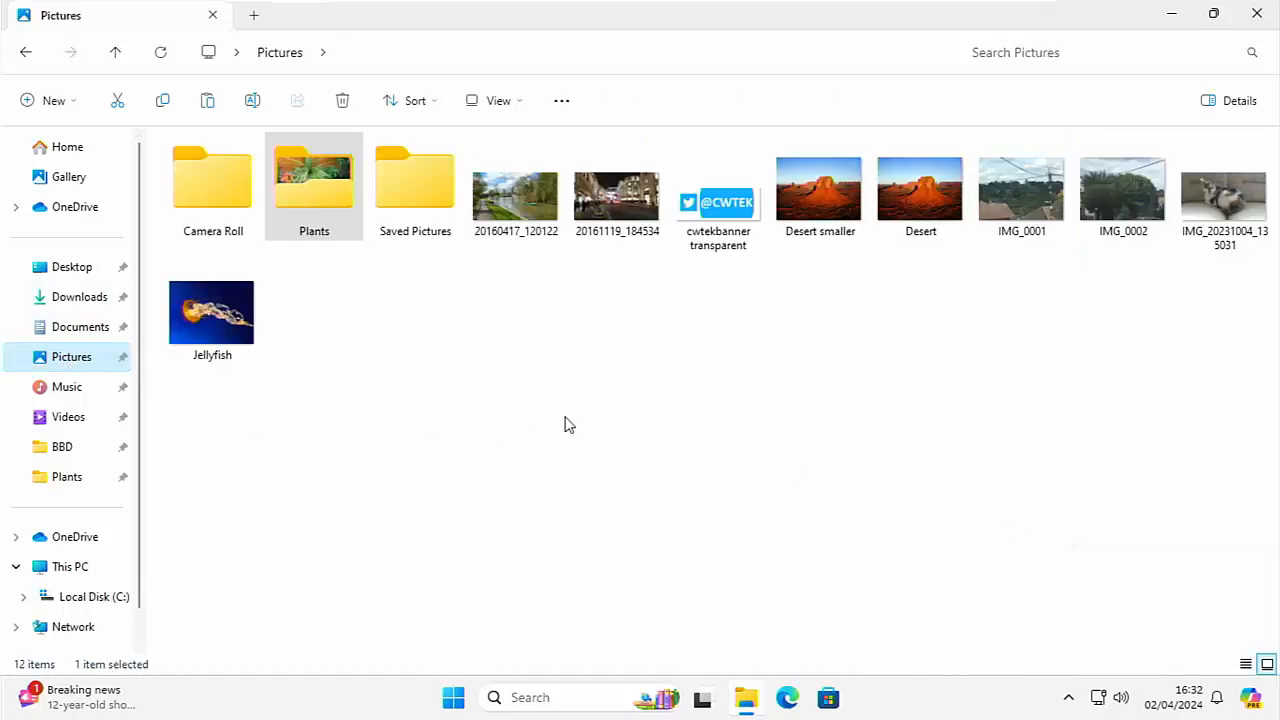
{"action": "right_click", "coordinate": [566, 377]}
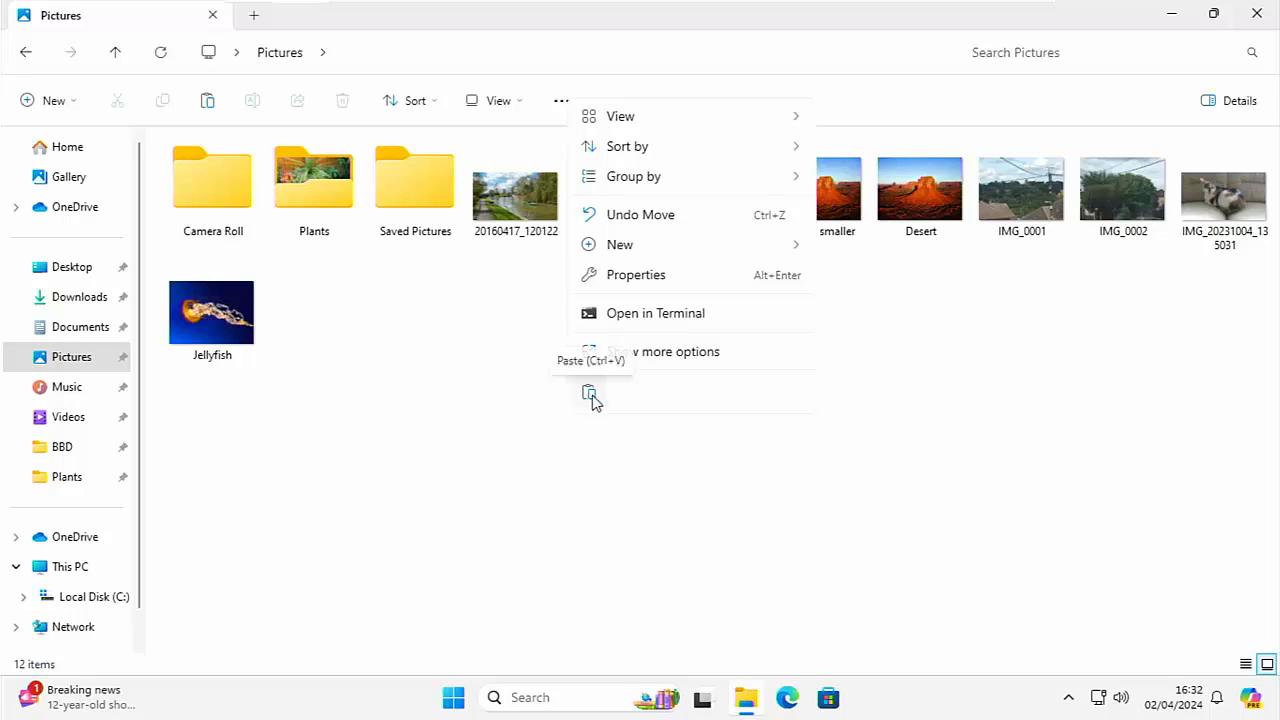
{"action": "left_click", "coordinate": [641, 256]}
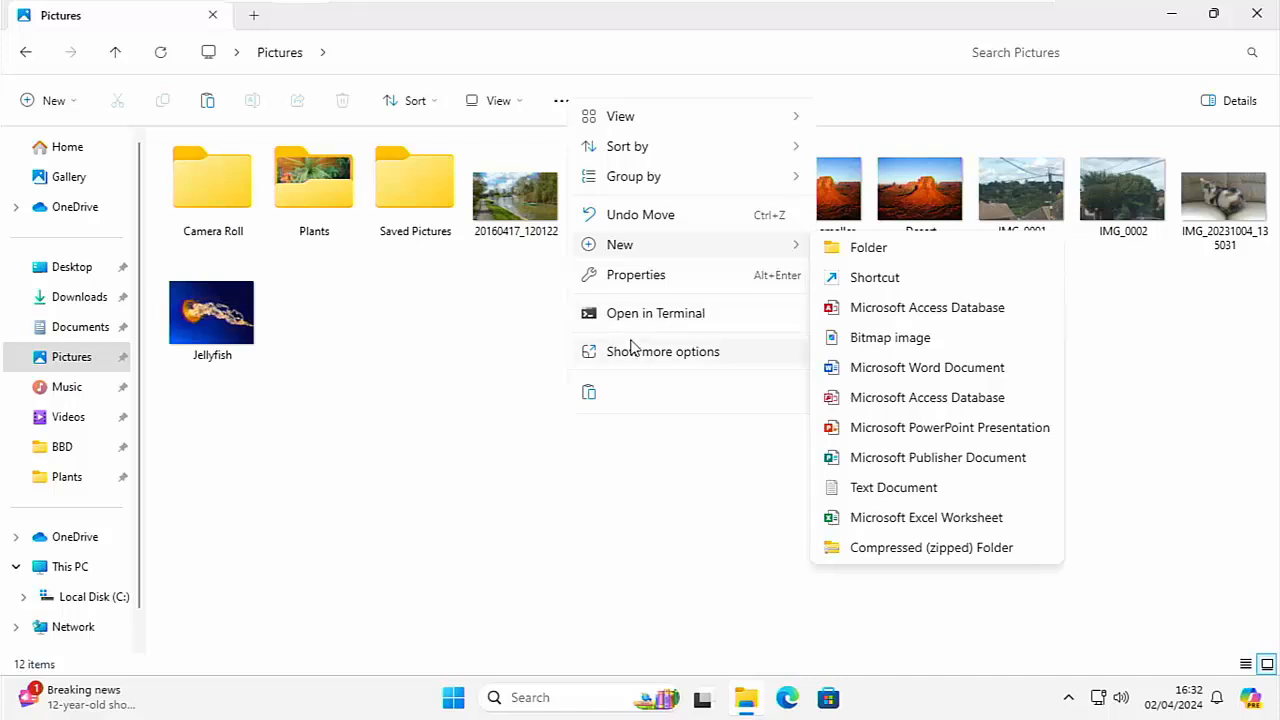
{"action": "left_click", "coordinate": [626, 350]}
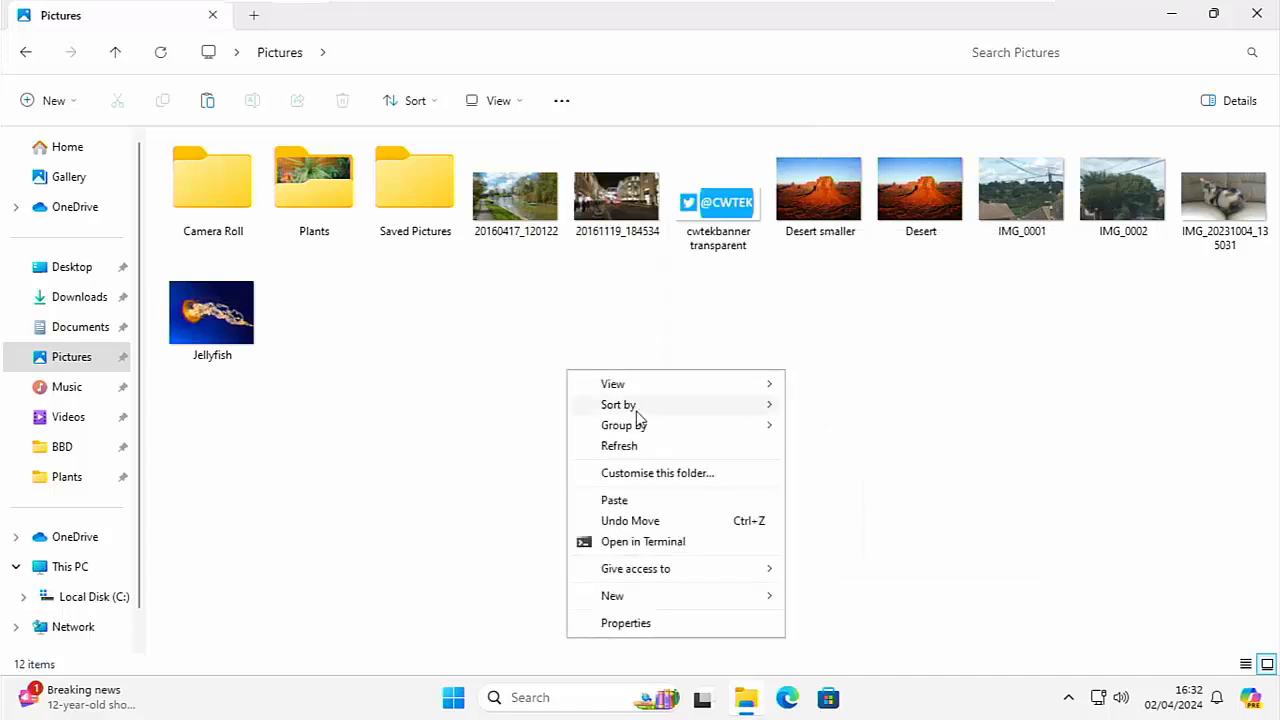
{"action": "left_click", "coordinate": [614, 502]}
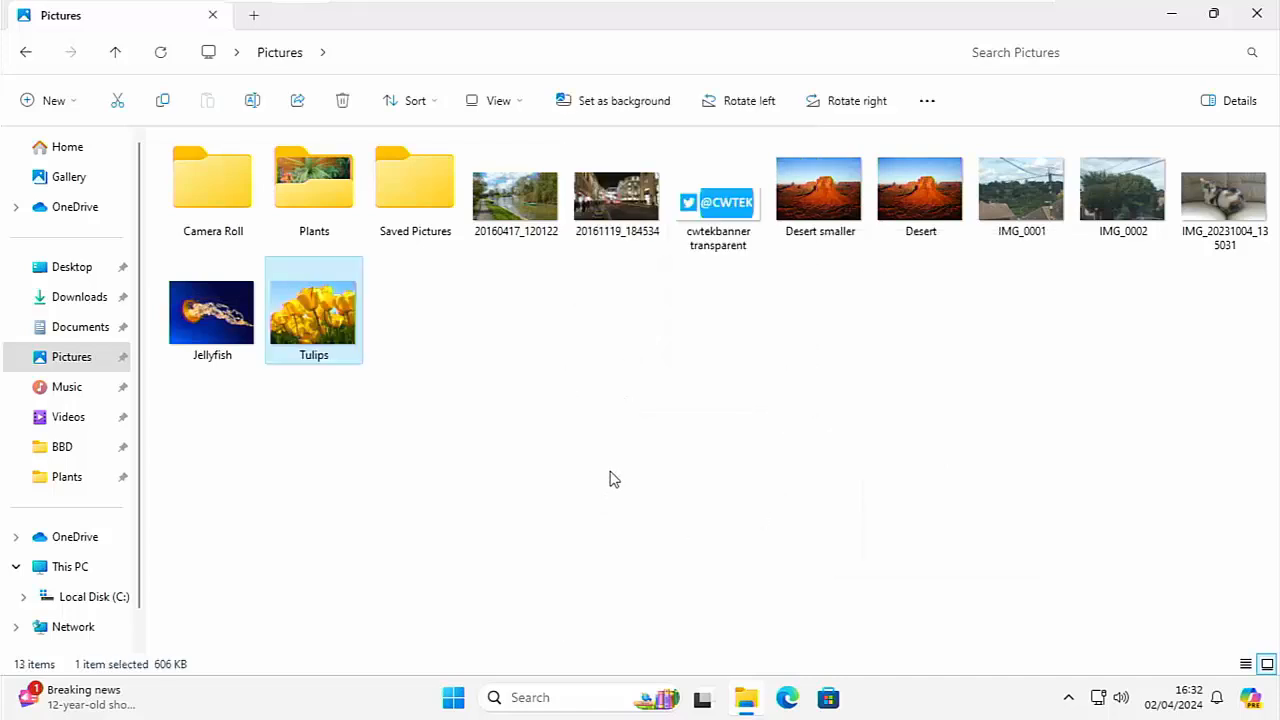